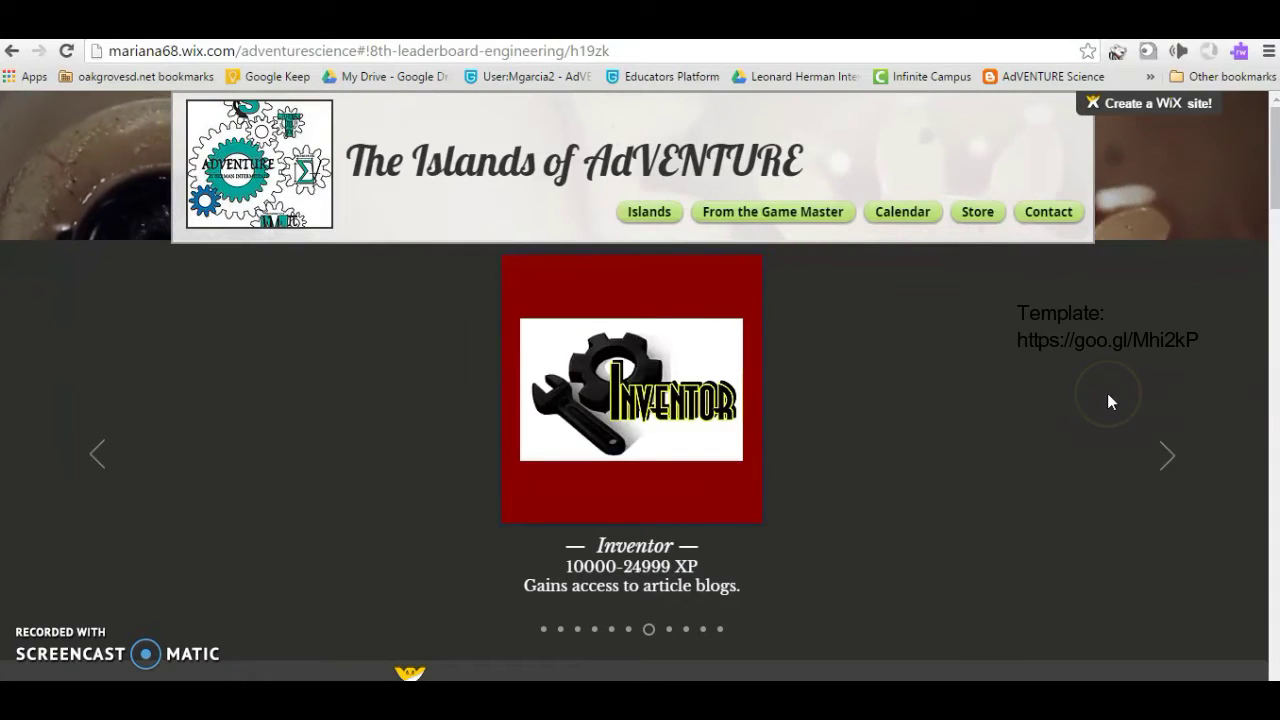
Step: Review the 8th grade engineering leaderboard web page, from the student ranking table down to the "Where does my XP come from?" chart
scroll(1108, 400, "down", 8)
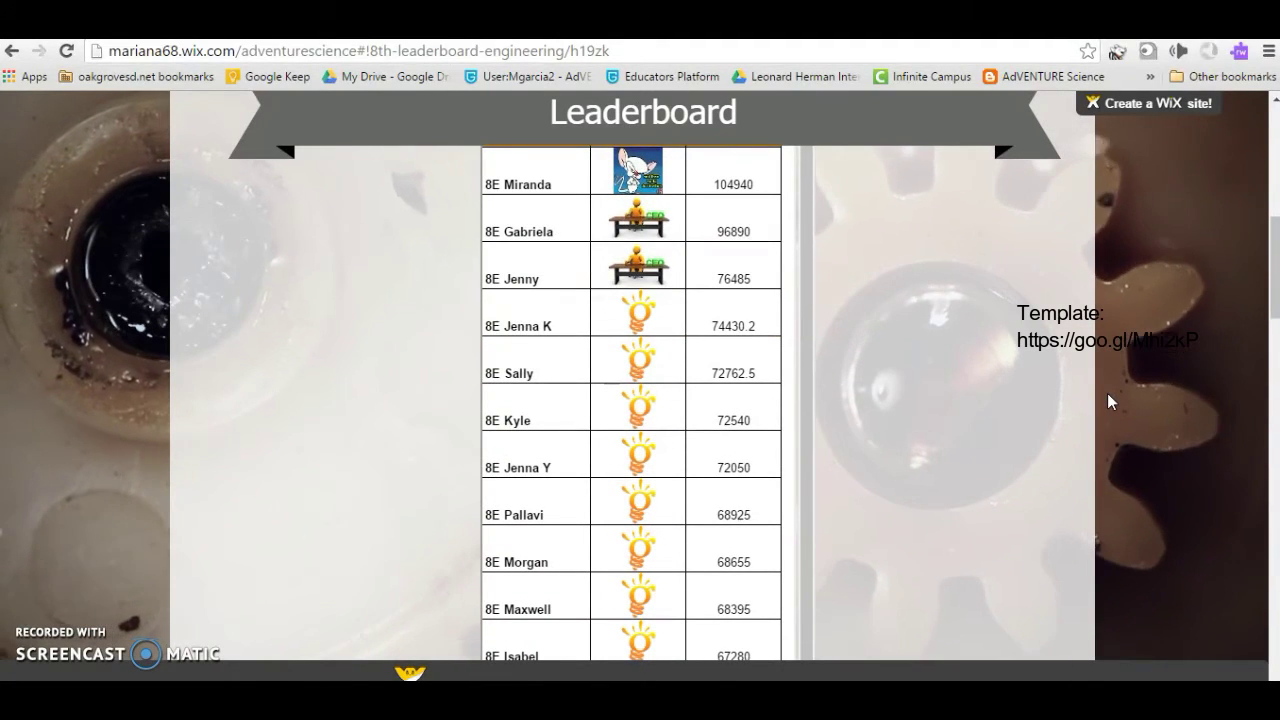
scroll(1107, 393, "down", 11)
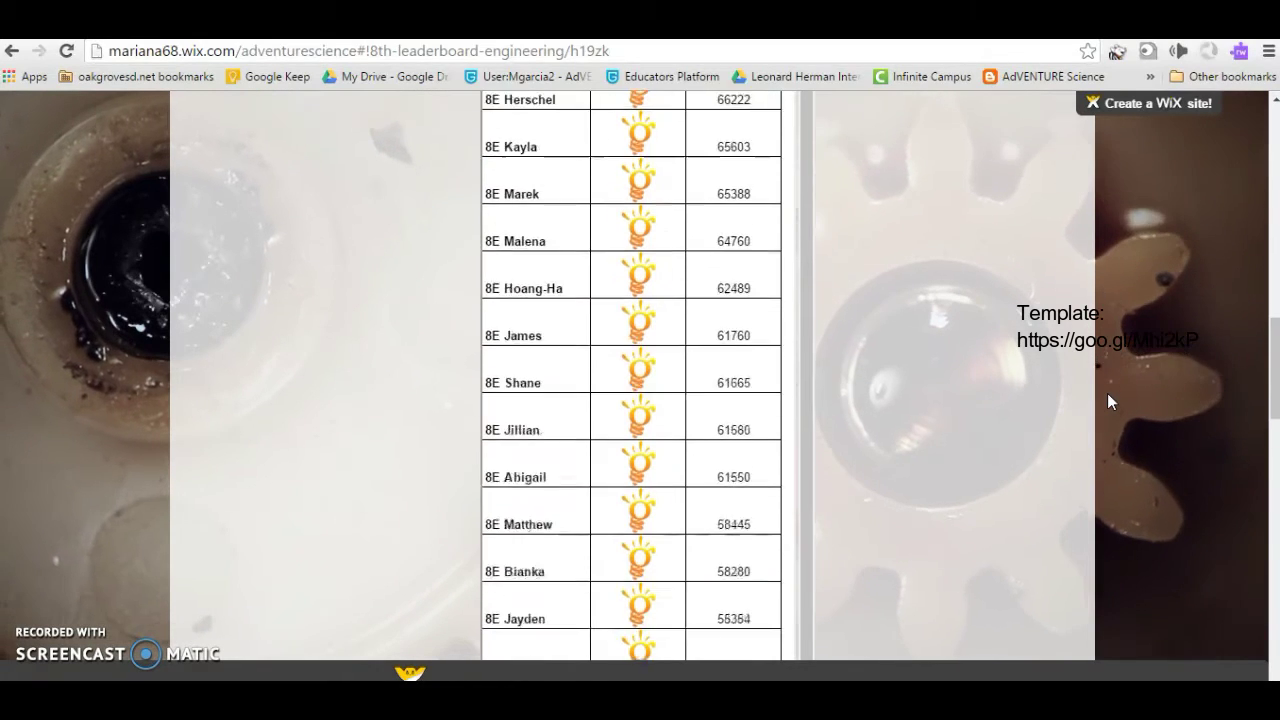
scroll(1107, 393, "down", 6)
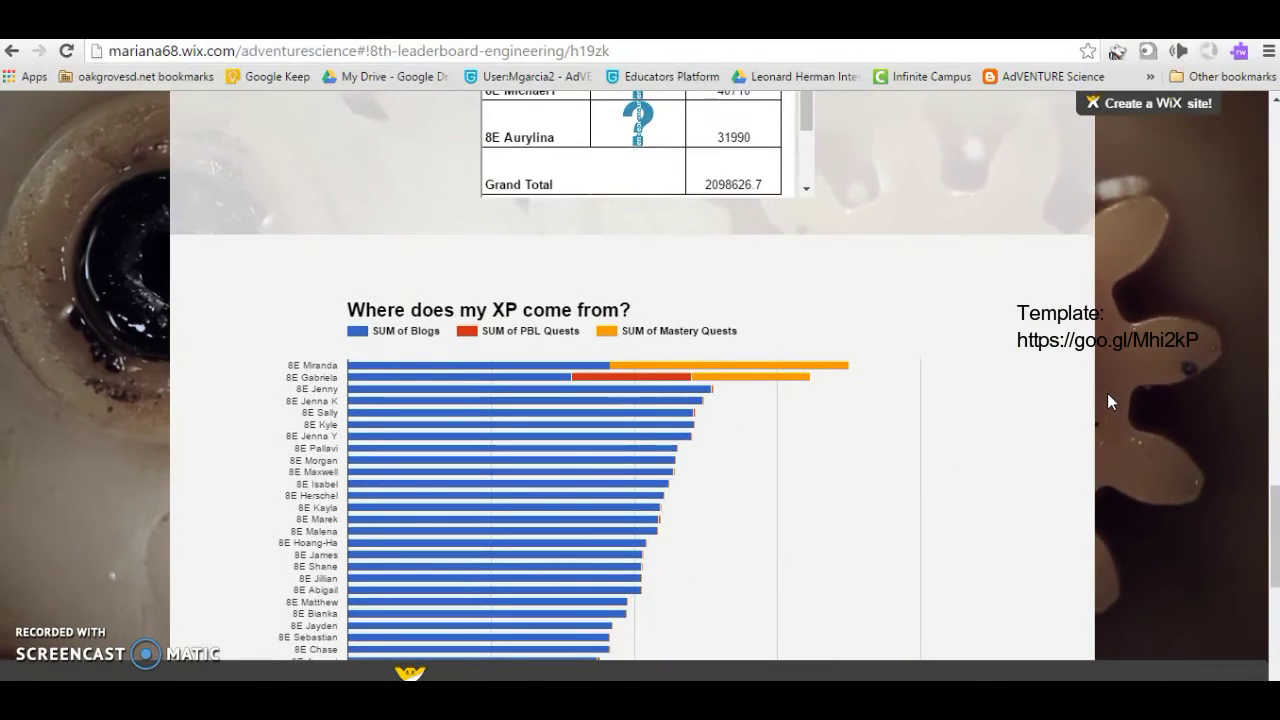
scroll(1107, 393, "down", 3)
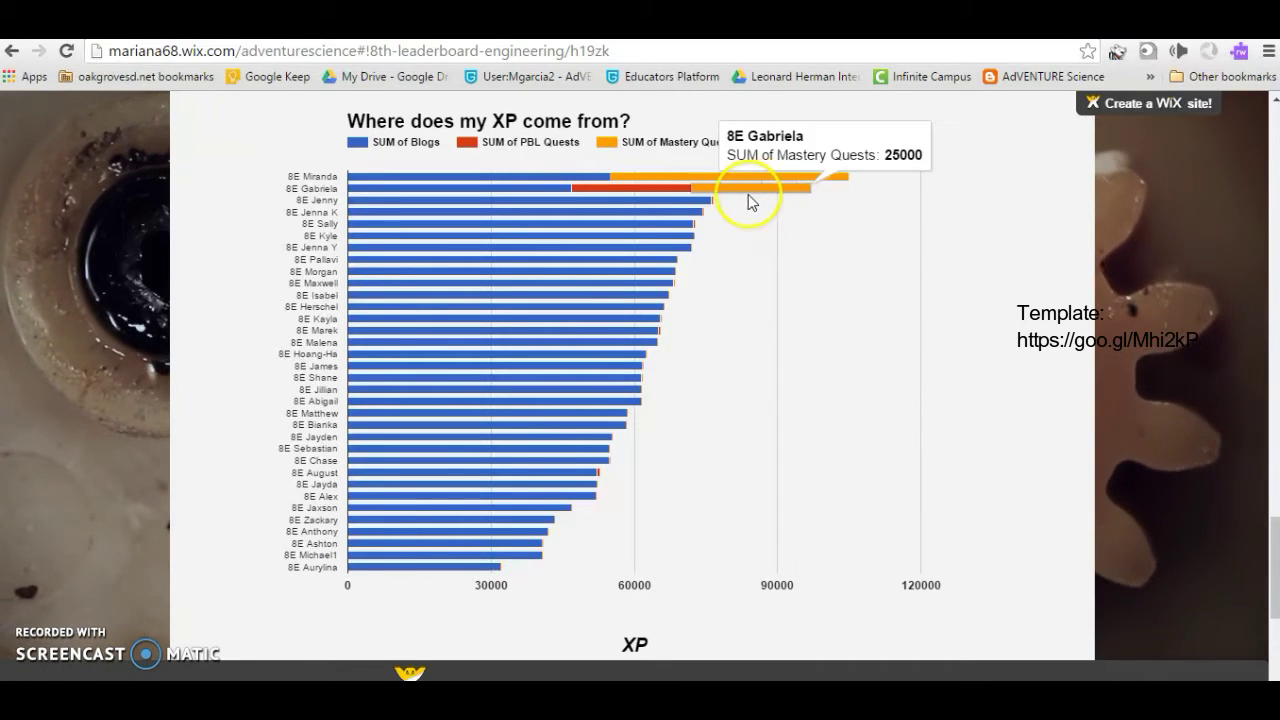
mouse_move(622, 193)
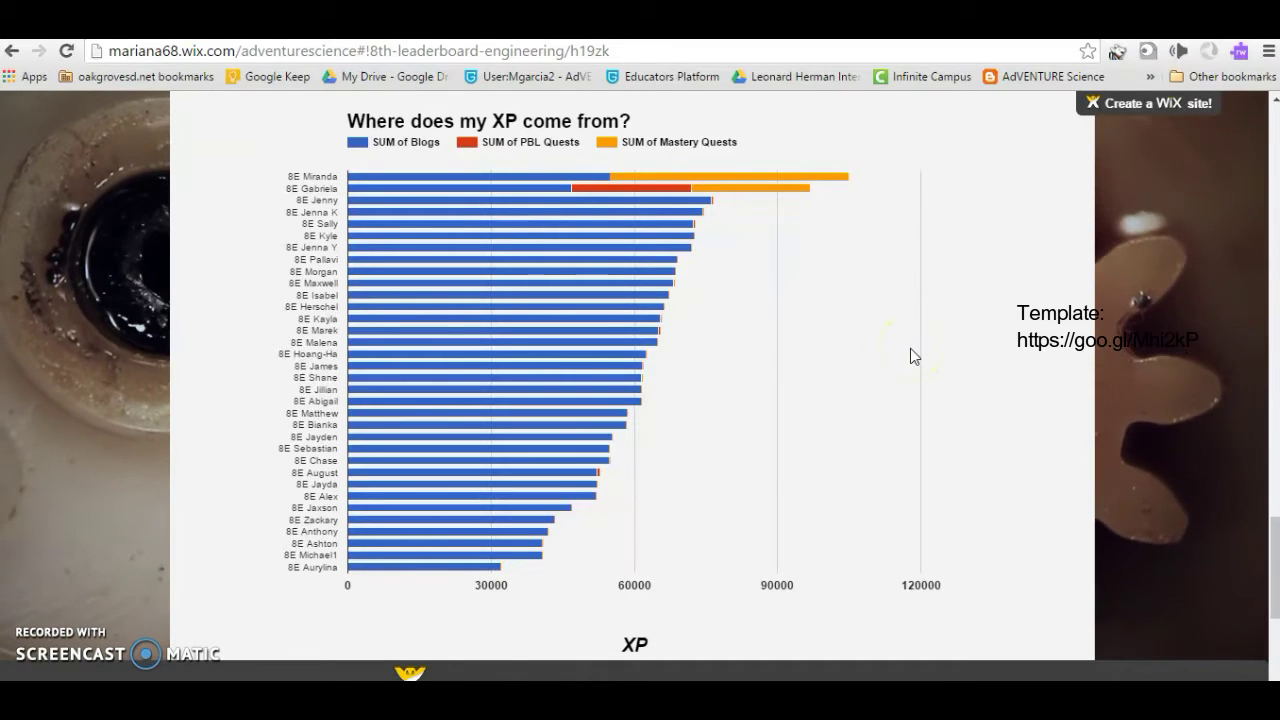
Step: Switch to the Eng 7th LeaderBoard 2016/2017 spreadsheet and inspect the formulas behind the Total and Rank columns
left_click(313, 207)
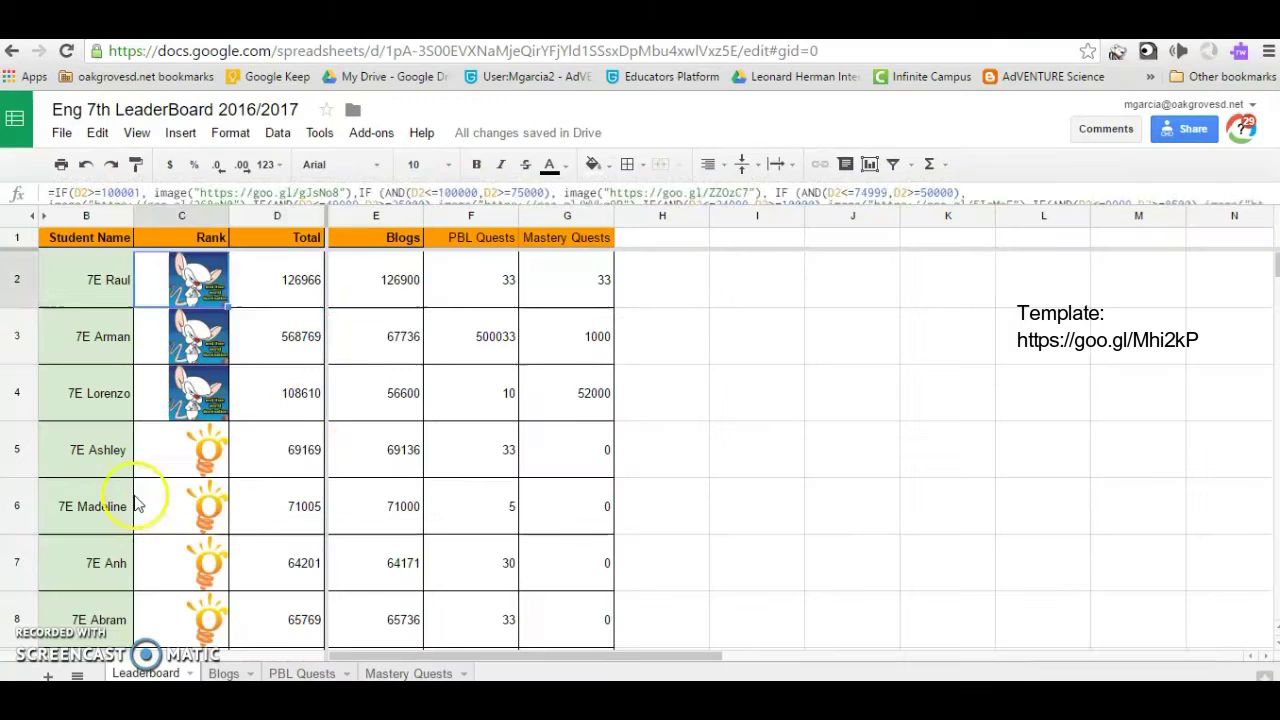
left_click(298, 340)
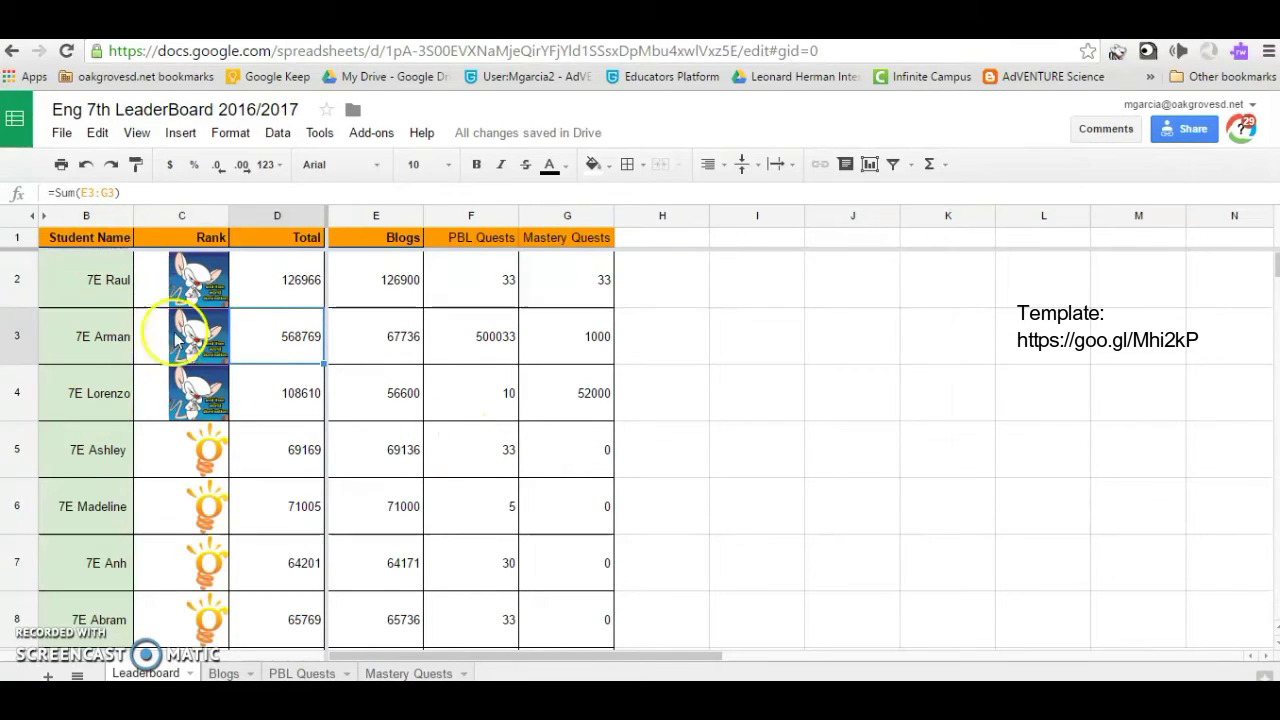
left_click(195, 280)
left_click(198, 191)
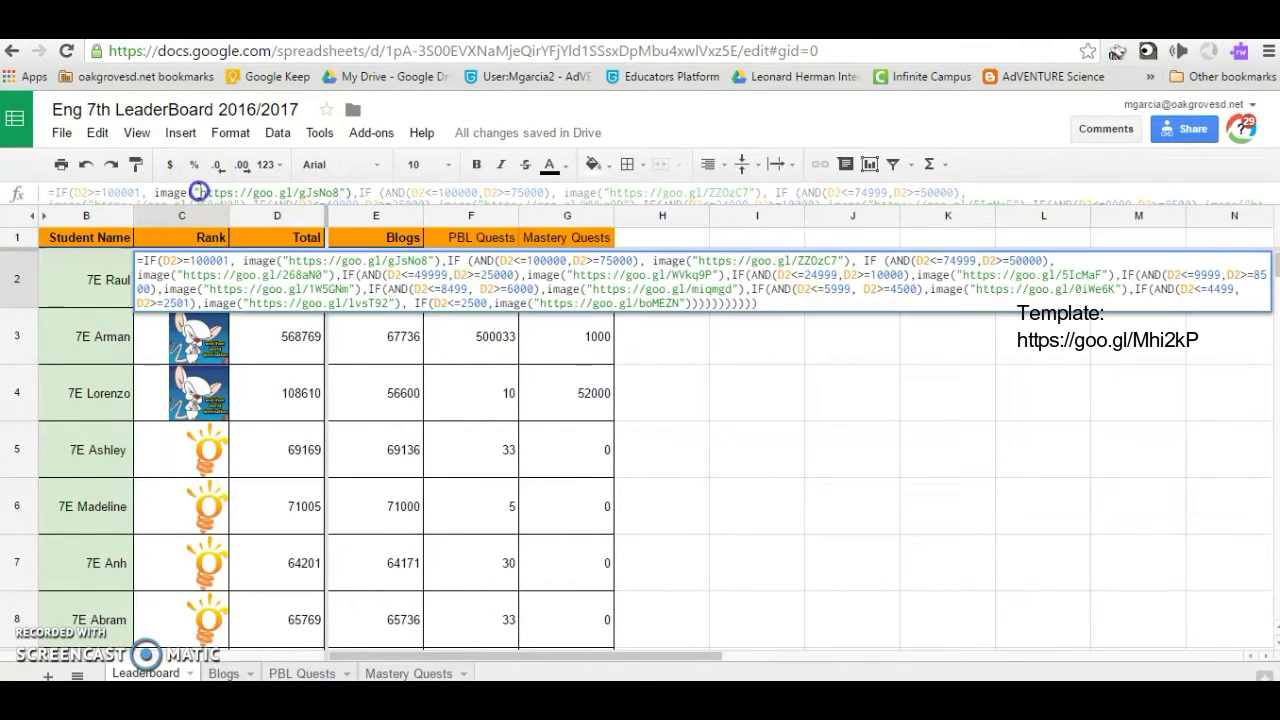
left_click(290, 335)
left_click(283, 288)
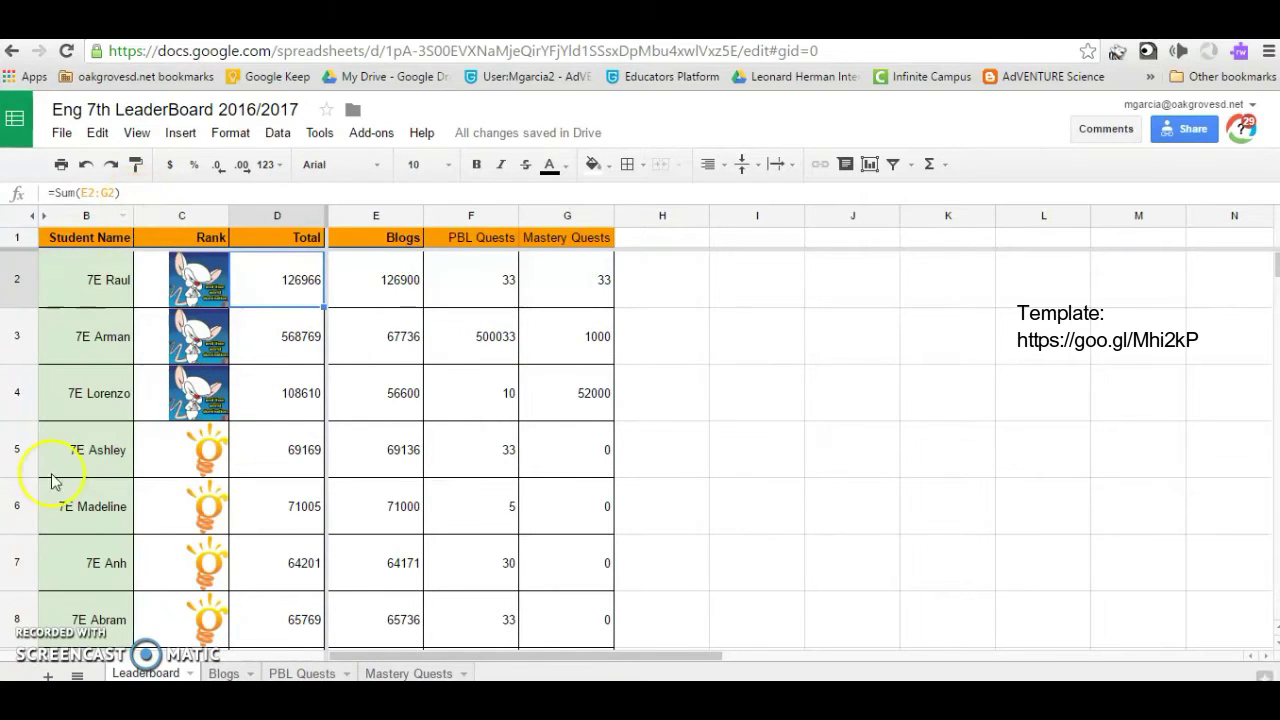
Step: Look through the Blogs, PBL Quests and Mastery Quests sheets that hold the students' points
left_click(225, 673)
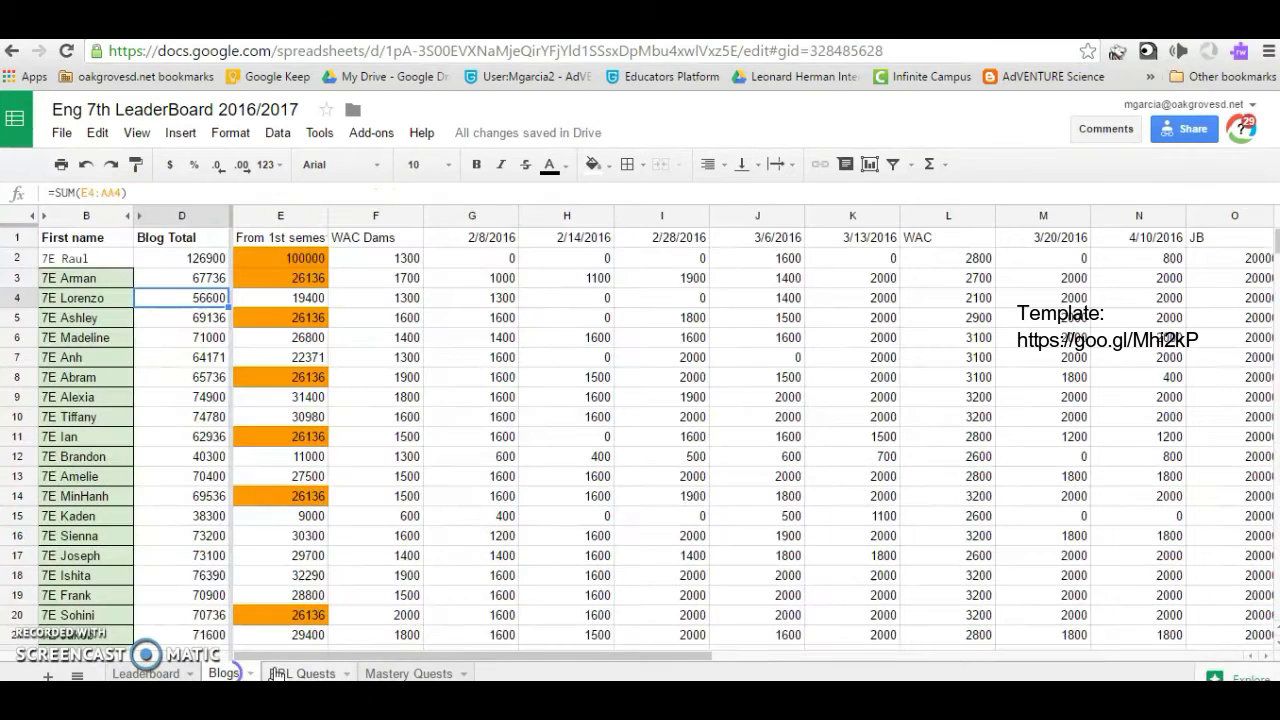
left_click(285, 673)
left_click(386, 672)
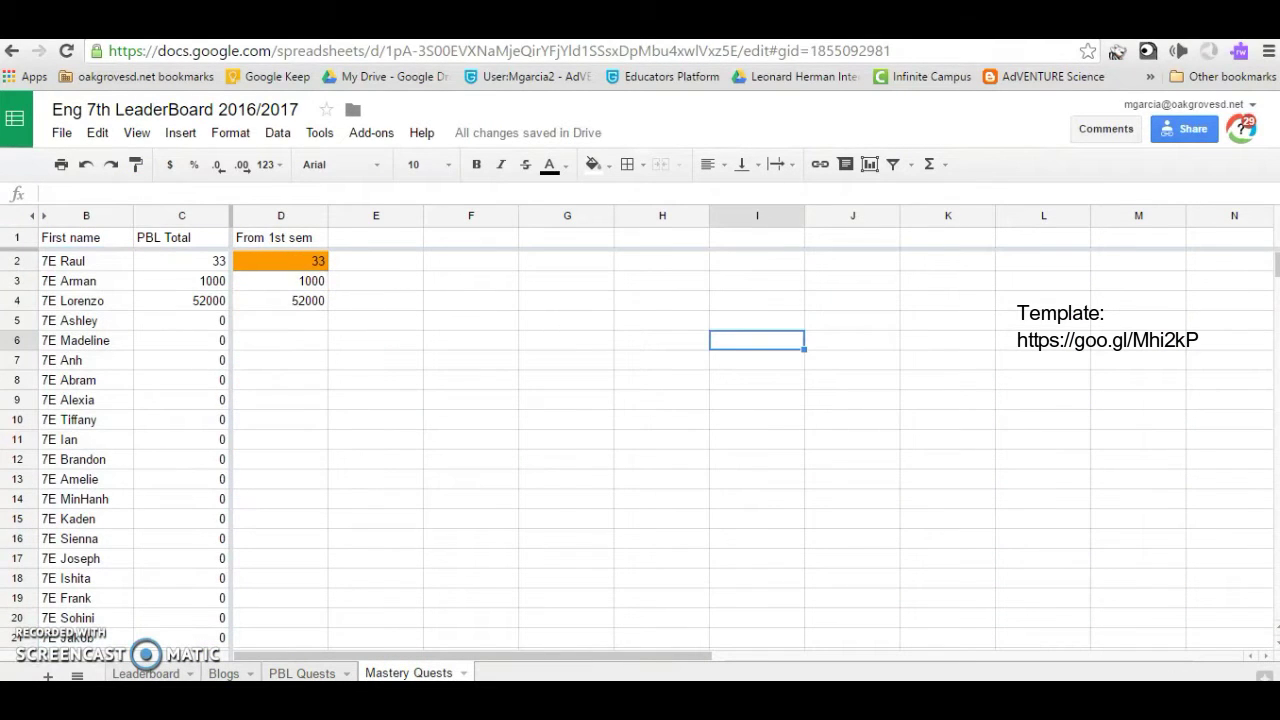
Step: Return to the Leaderboard sheet and check the formulas in row 2 of the Blogs, PBL Quests and Mastery Quests columns
left_click(146, 673)
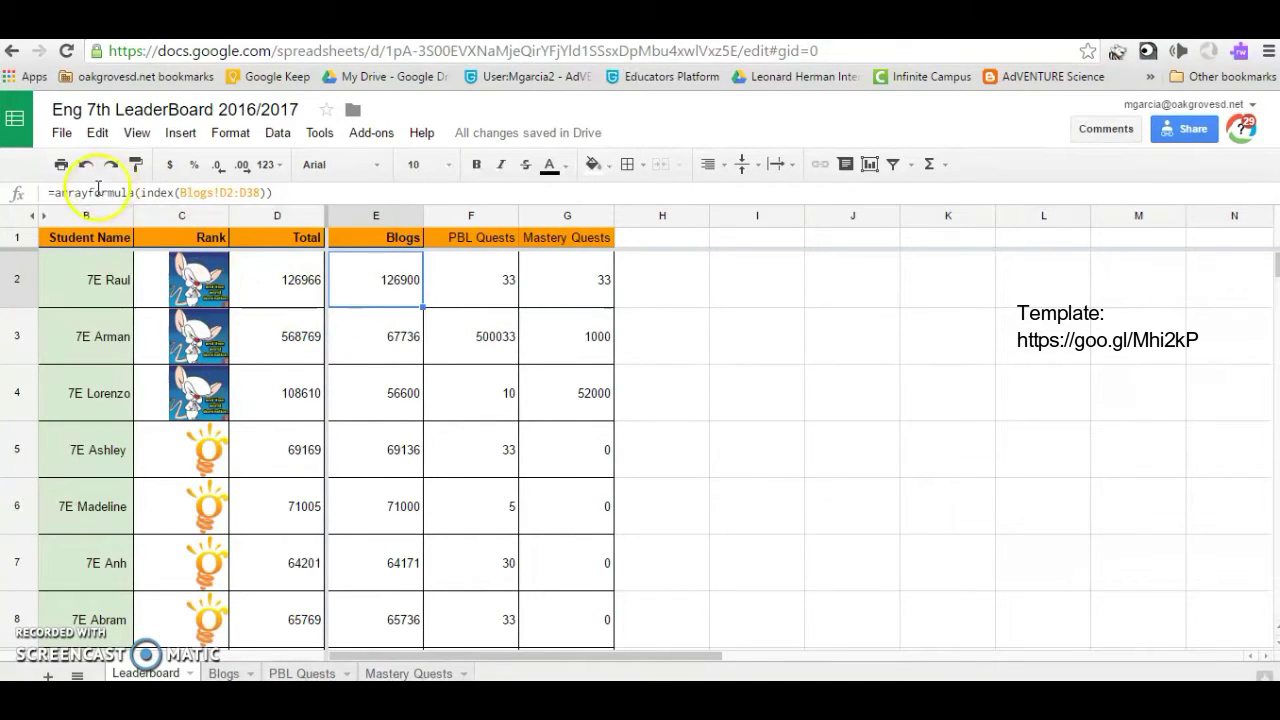
left_click(445, 274)
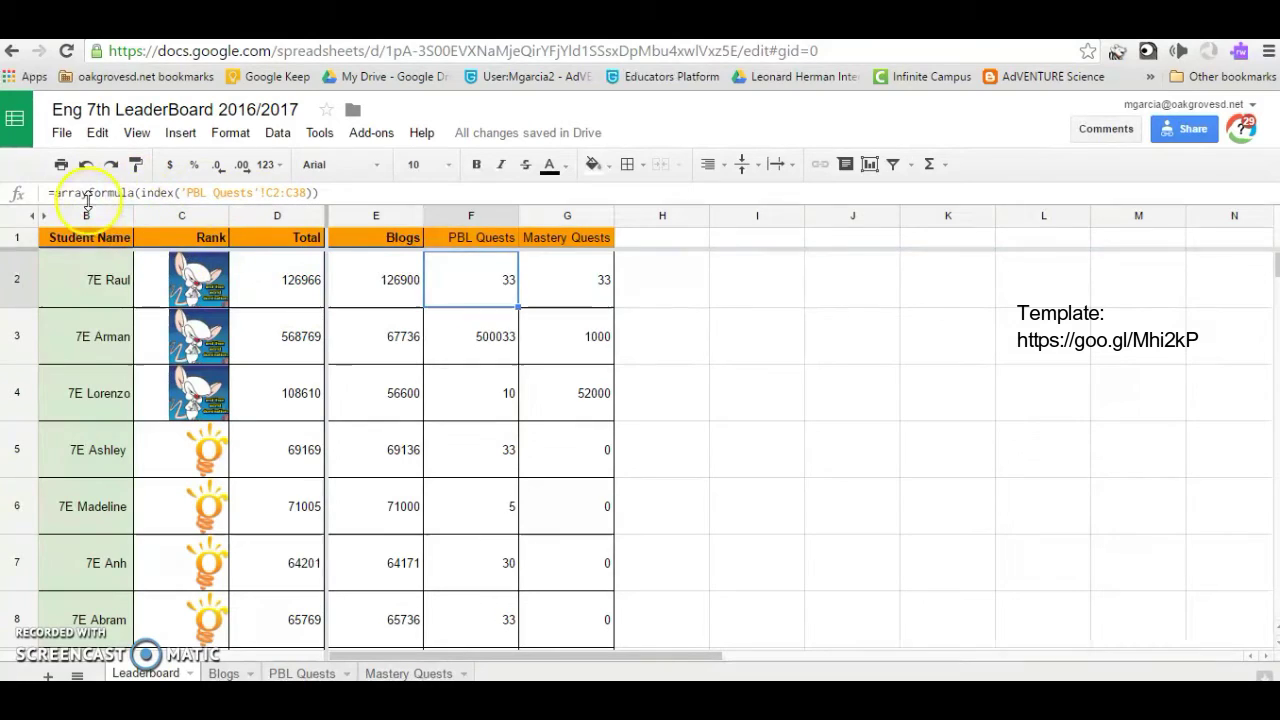
left_click(571, 271)
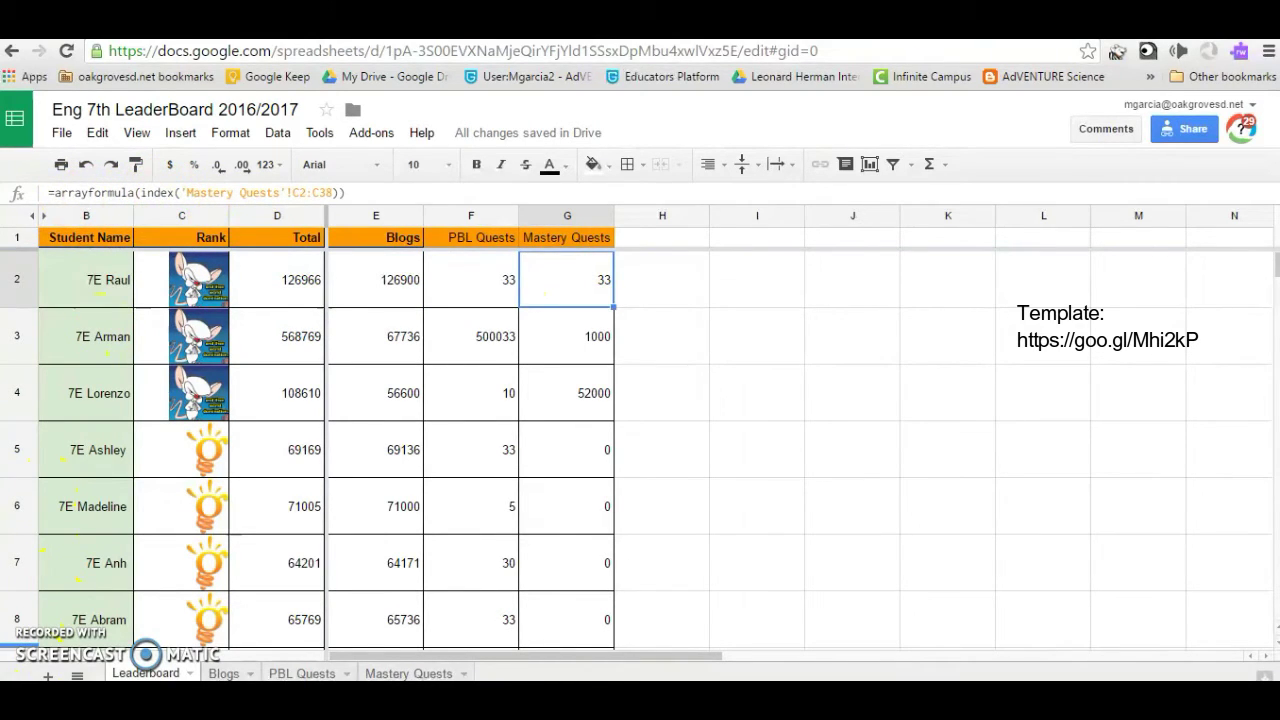
Step: Create a pivot table from the data range Leaderboard!B1:E37
left_click(757, 279)
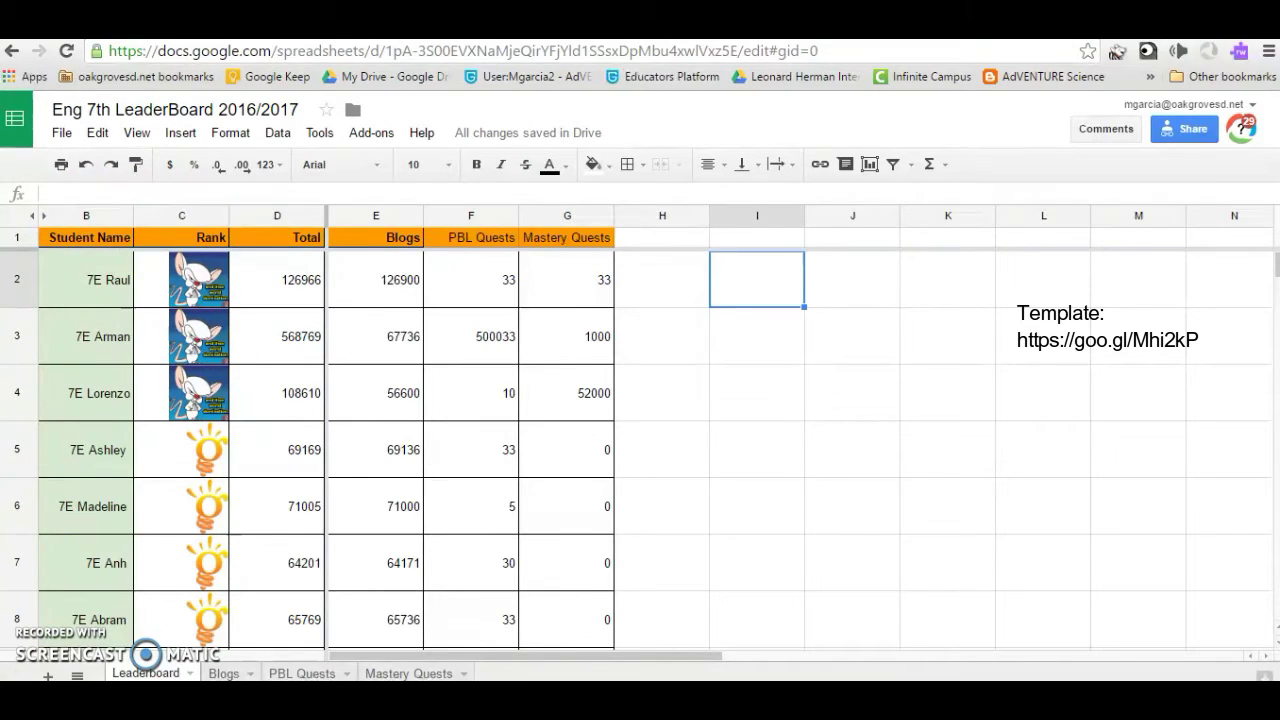
left_click(280, 134)
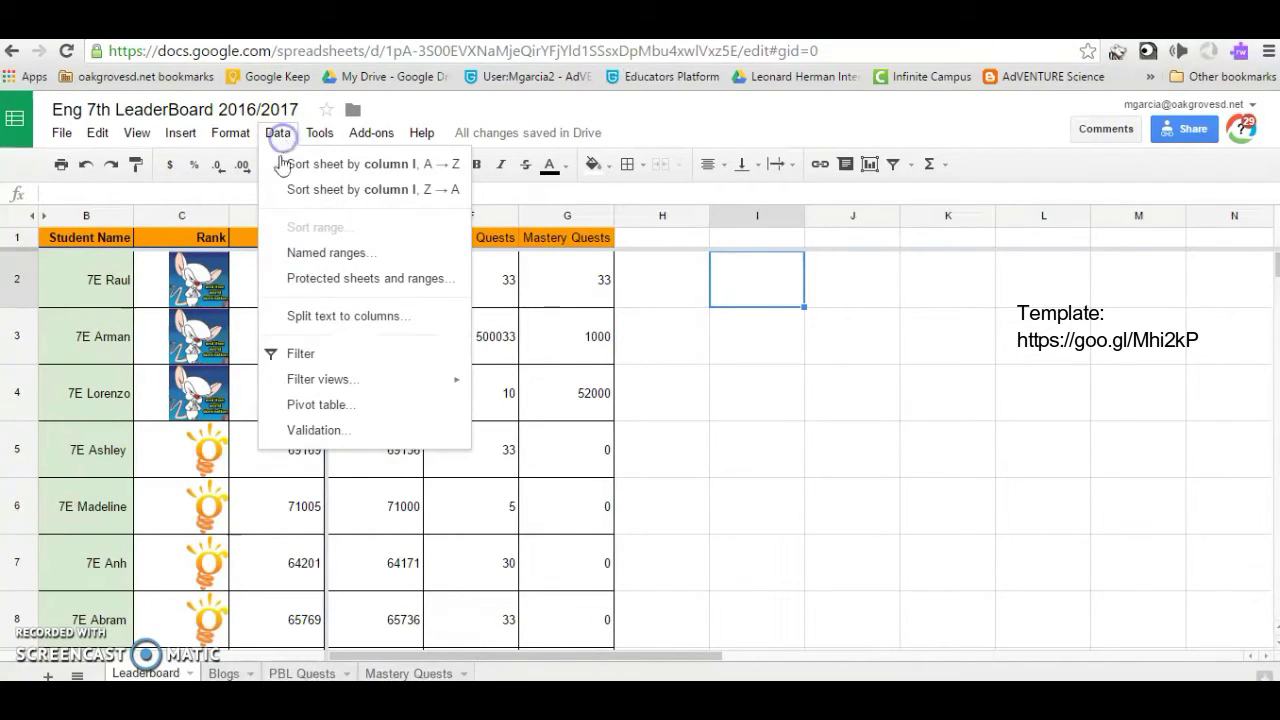
left_click(300, 405)
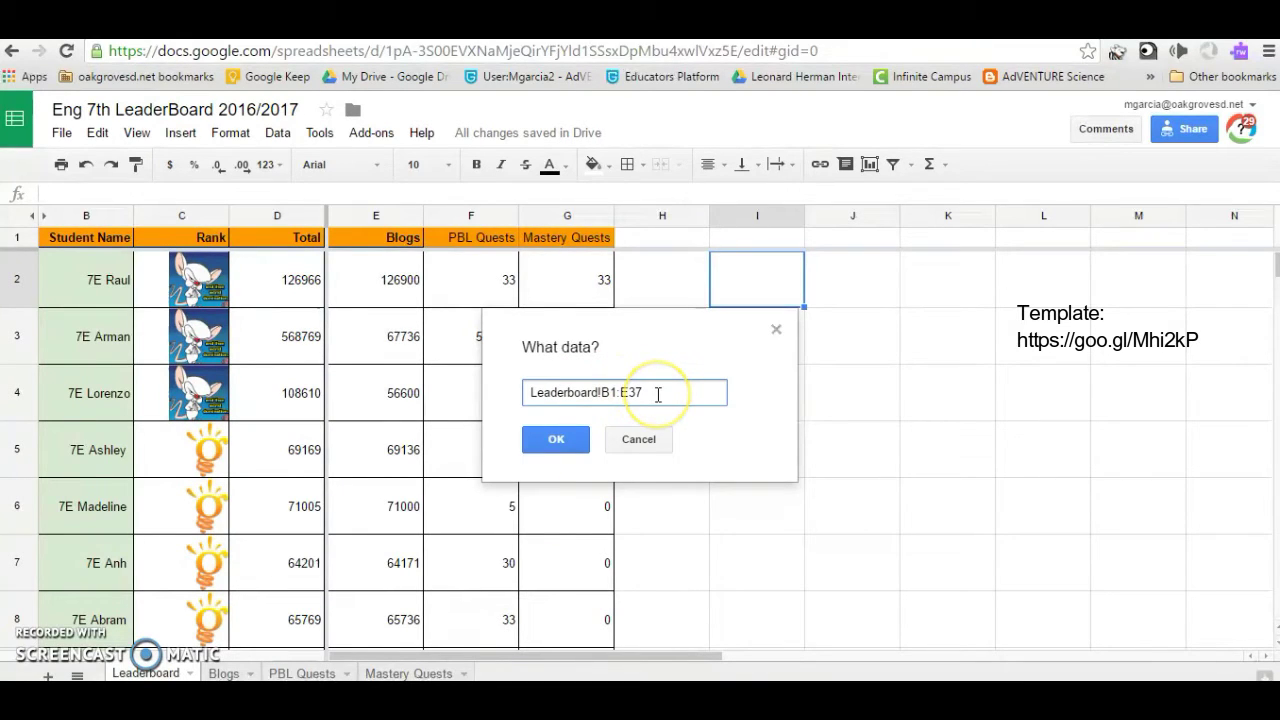
left_click(574, 440)
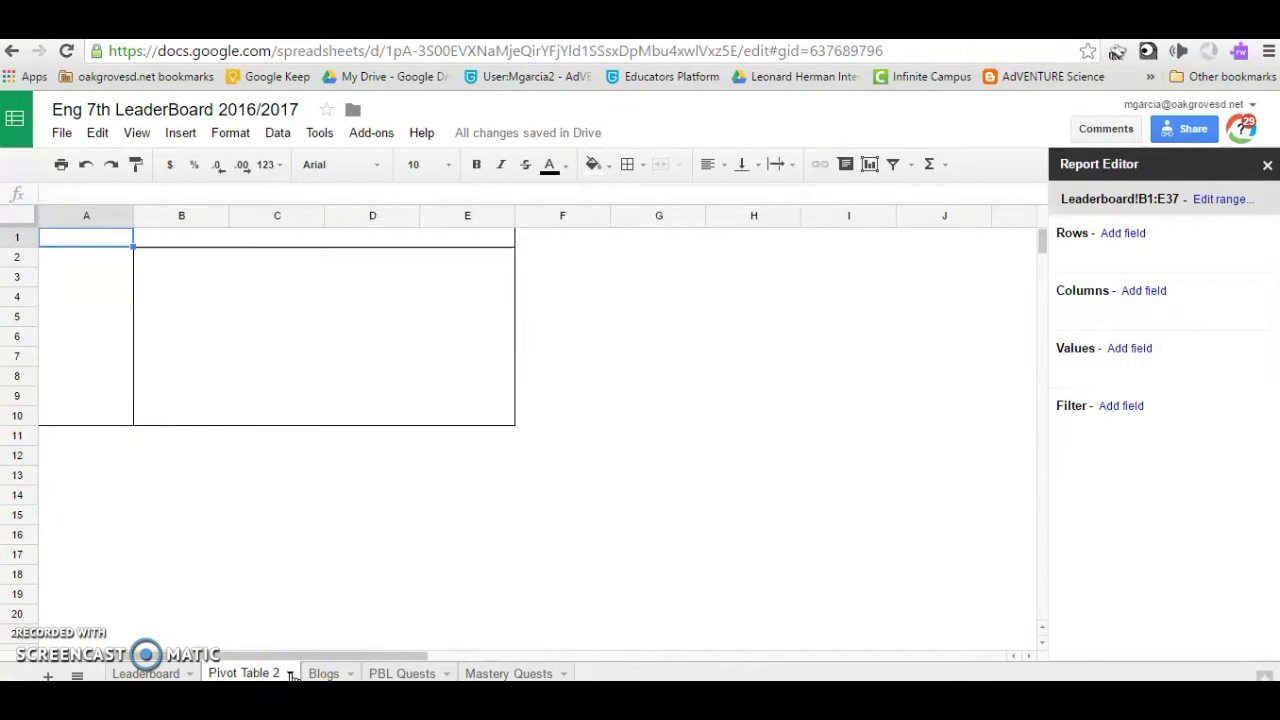
Step: Rename the new pivot table sheet as "Ranking"
left_click(290, 675)
left_click(258, 478)
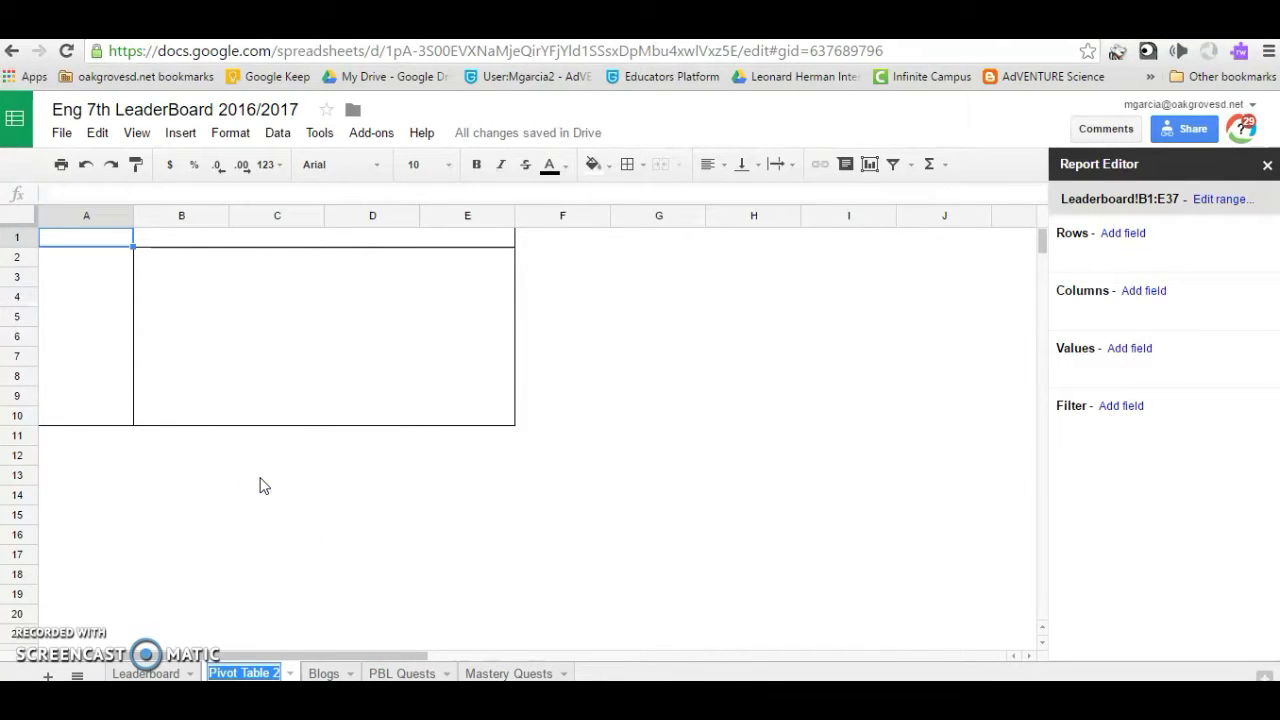
type("Ranking")
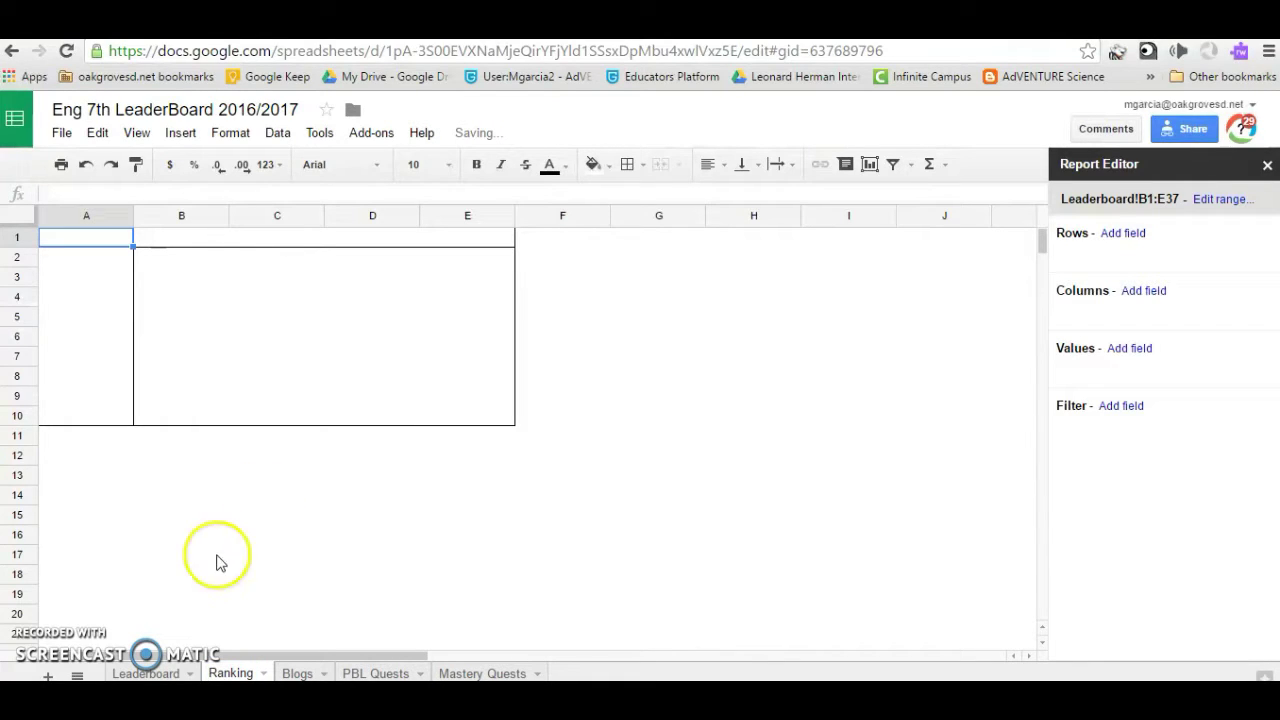
Step: Extend the pivot table's source range to Leaderboard!B1:G37 and group its rows by Student Name and Rank, both without totals
left_click(1123, 233)
left_click(1020, 268)
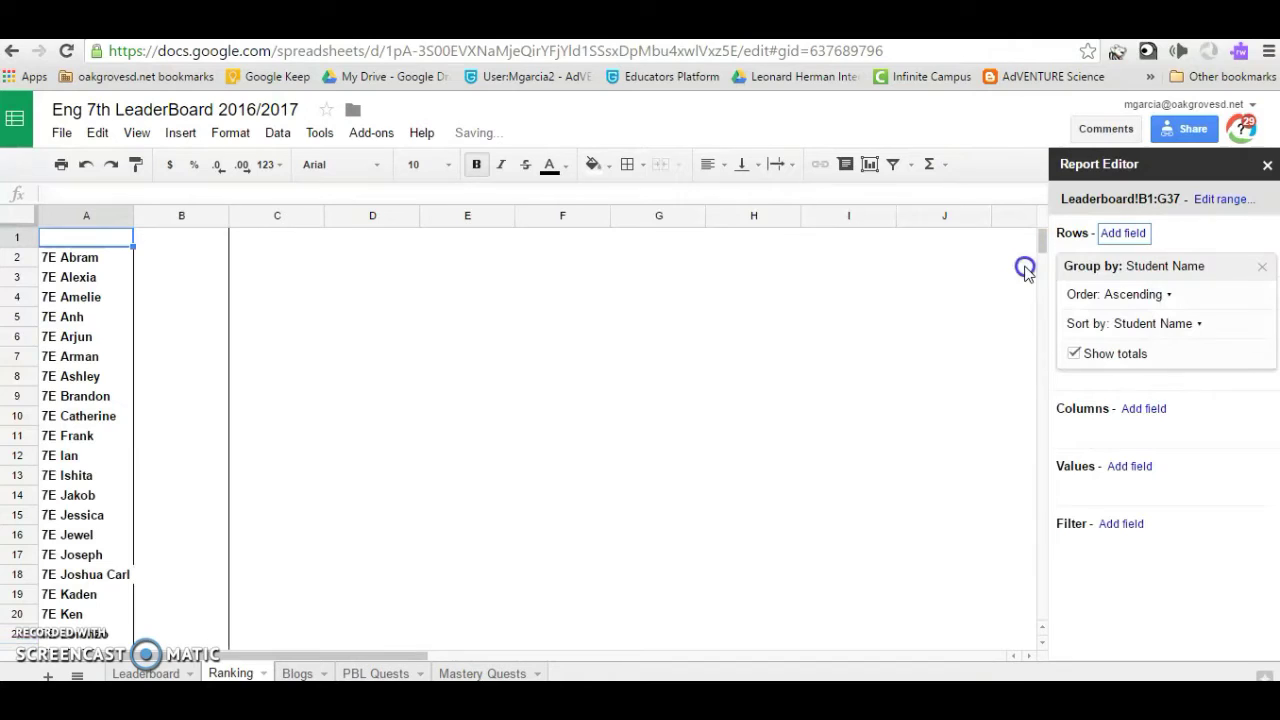
left_click(1125, 234)
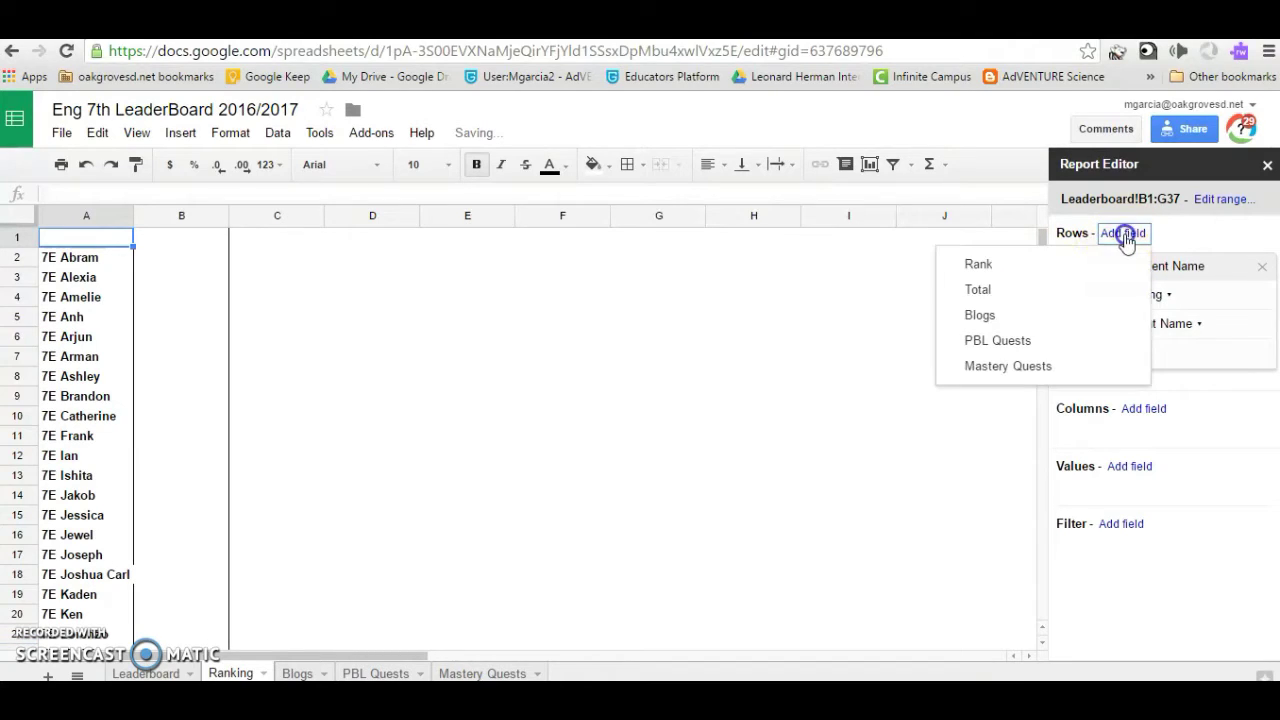
left_click(998, 267)
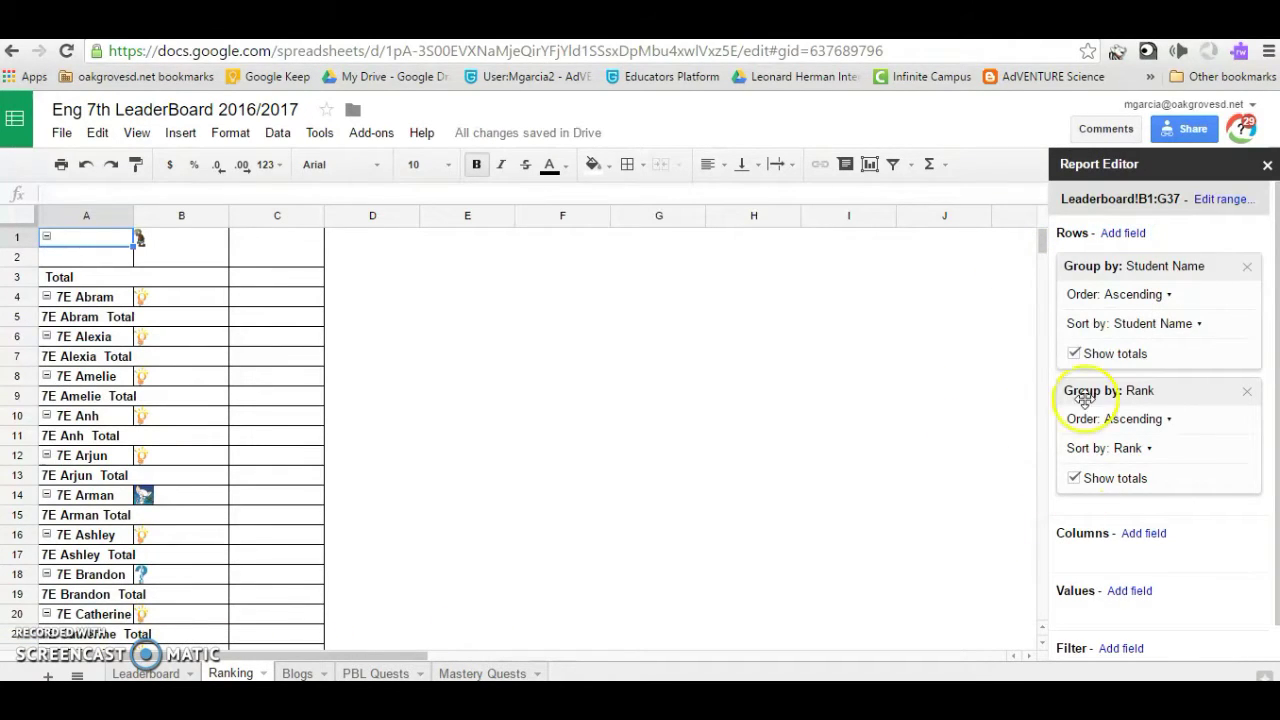
left_click(1077, 355)
left_click(1077, 481)
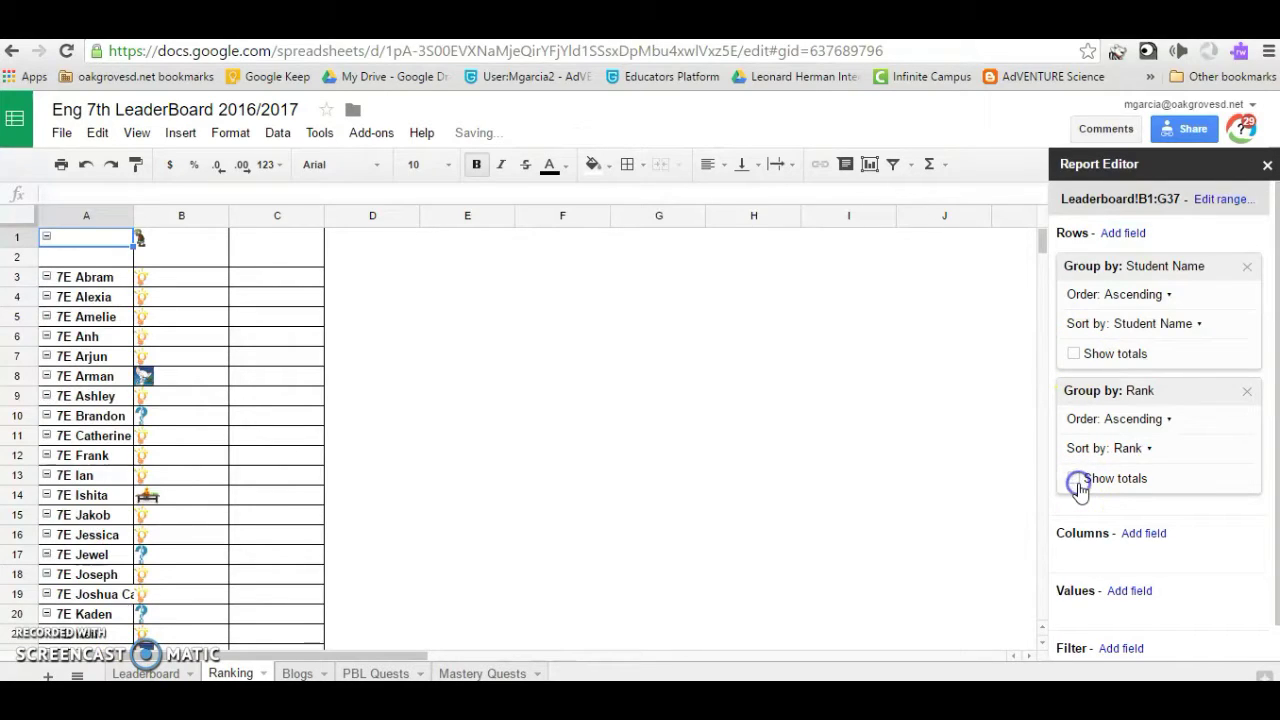
Step: Add Total, Blogs, PBL Quests and Mastery Quests as the pivot table's values
left_click(1129, 590)
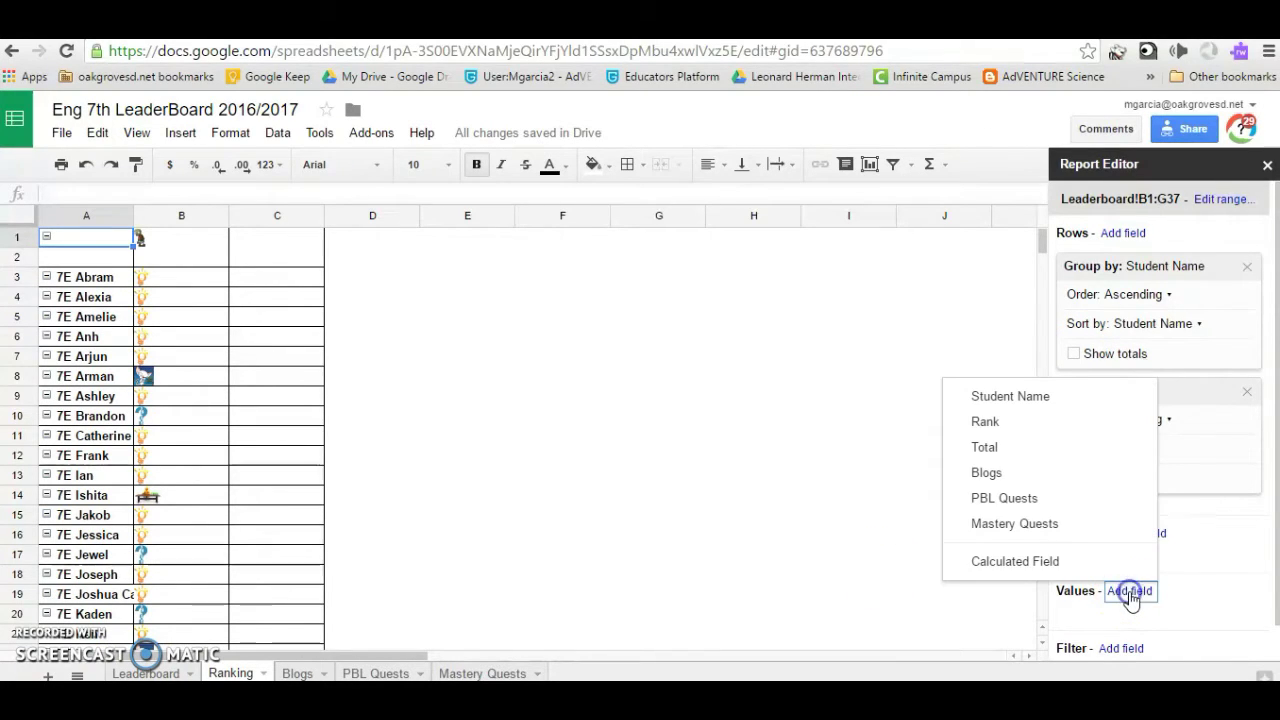
left_click(985, 447)
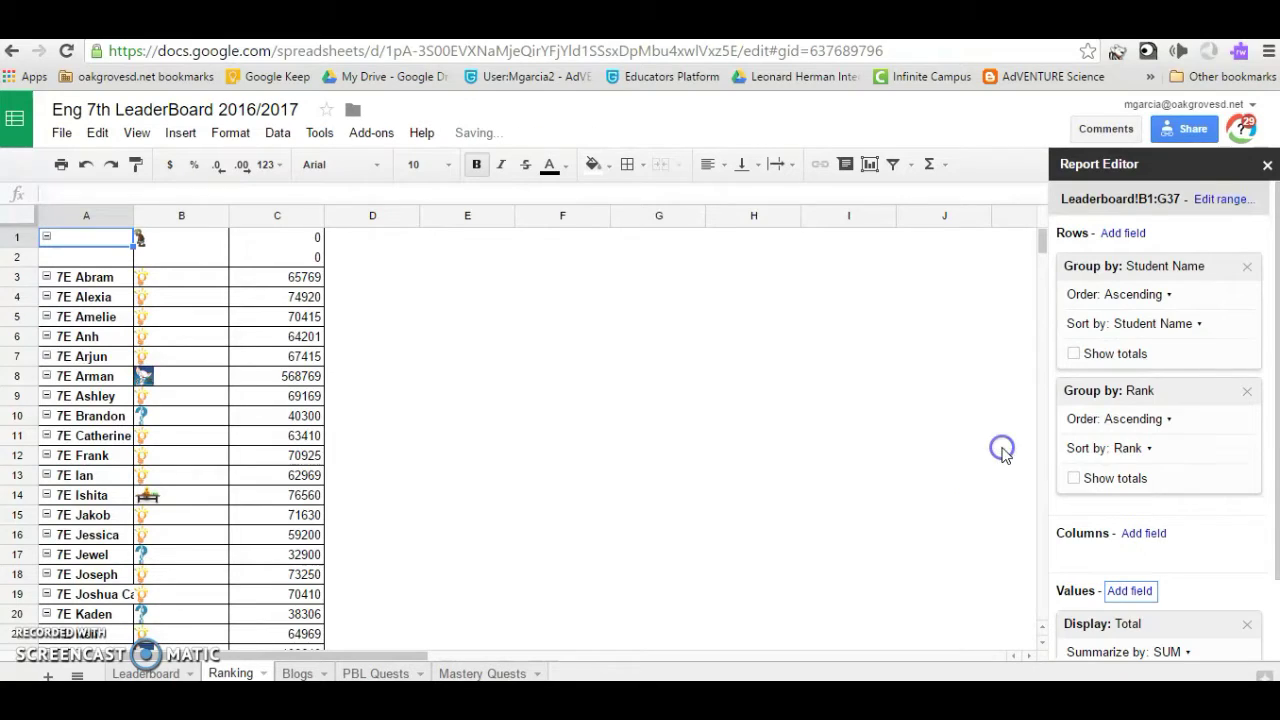
left_click(1142, 592)
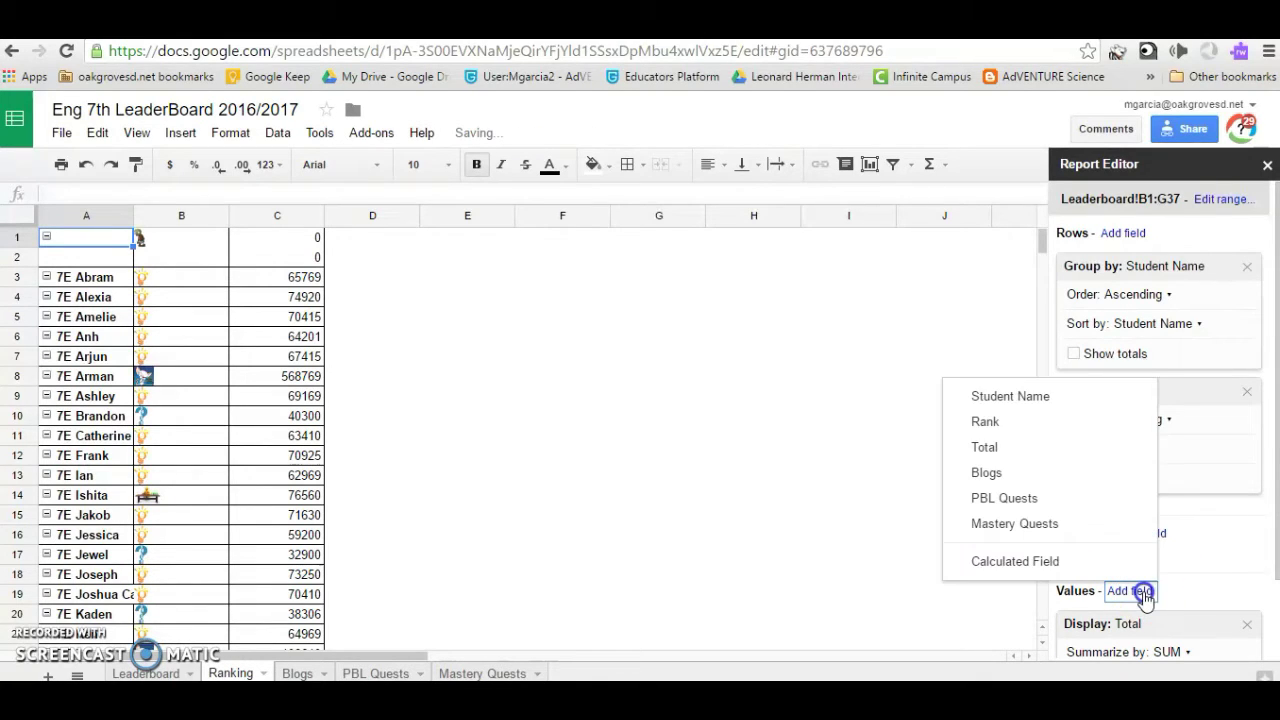
left_click(1005, 473)
left_click(1127, 590)
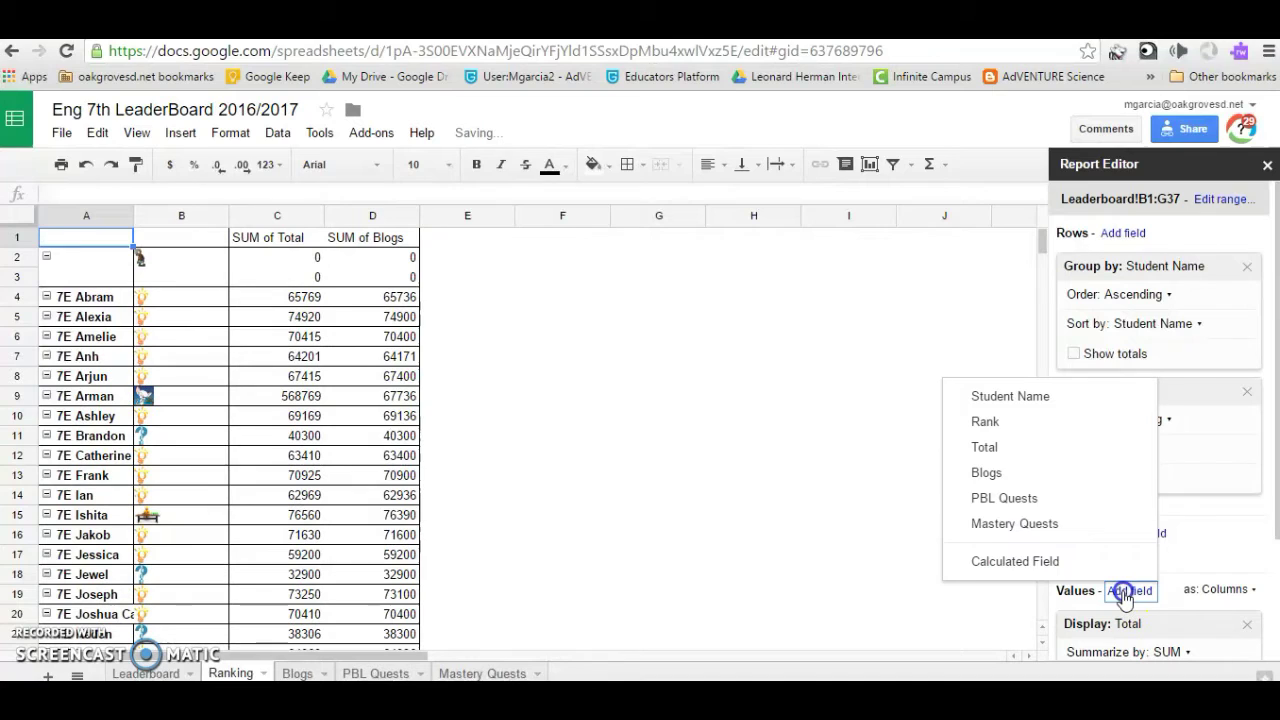
left_click(1004, 498)
left_click(1127, 590)
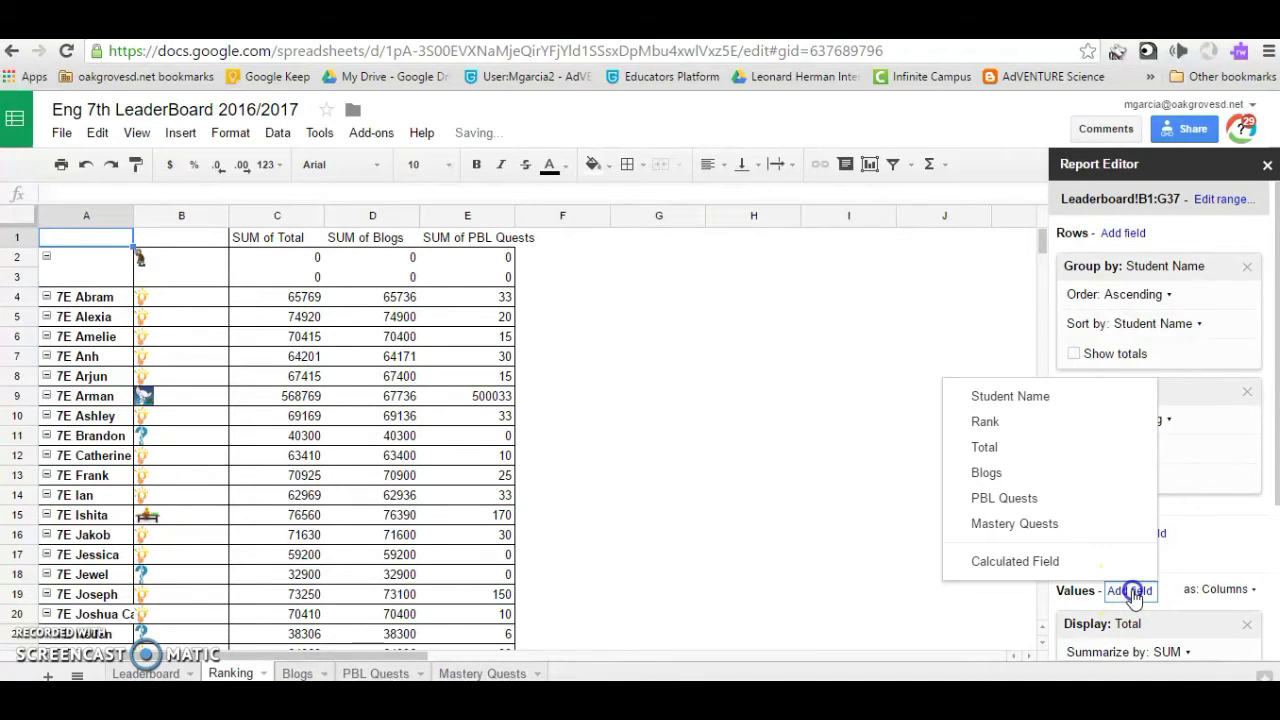
left_click(1014, 524)
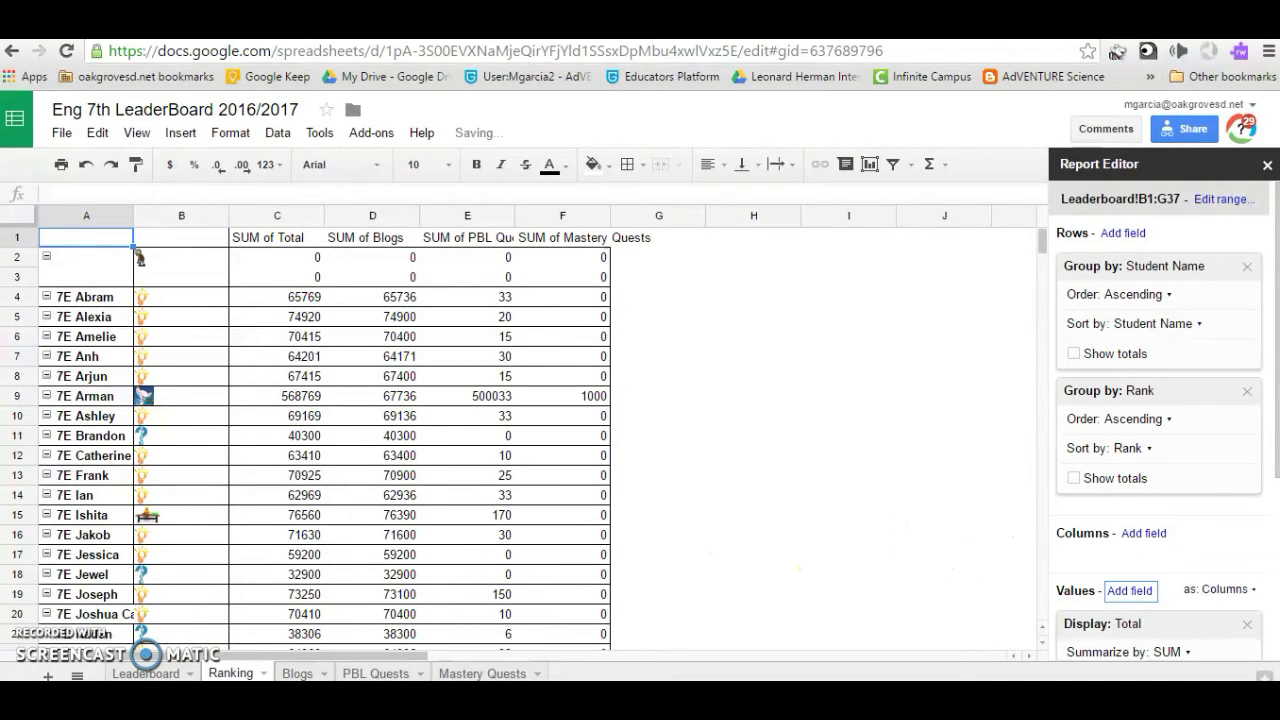
Step: Sort the pivot table's Student Name group in descending order by SUM of Total
left_click(1168, 298)
left_click(1092, 347)
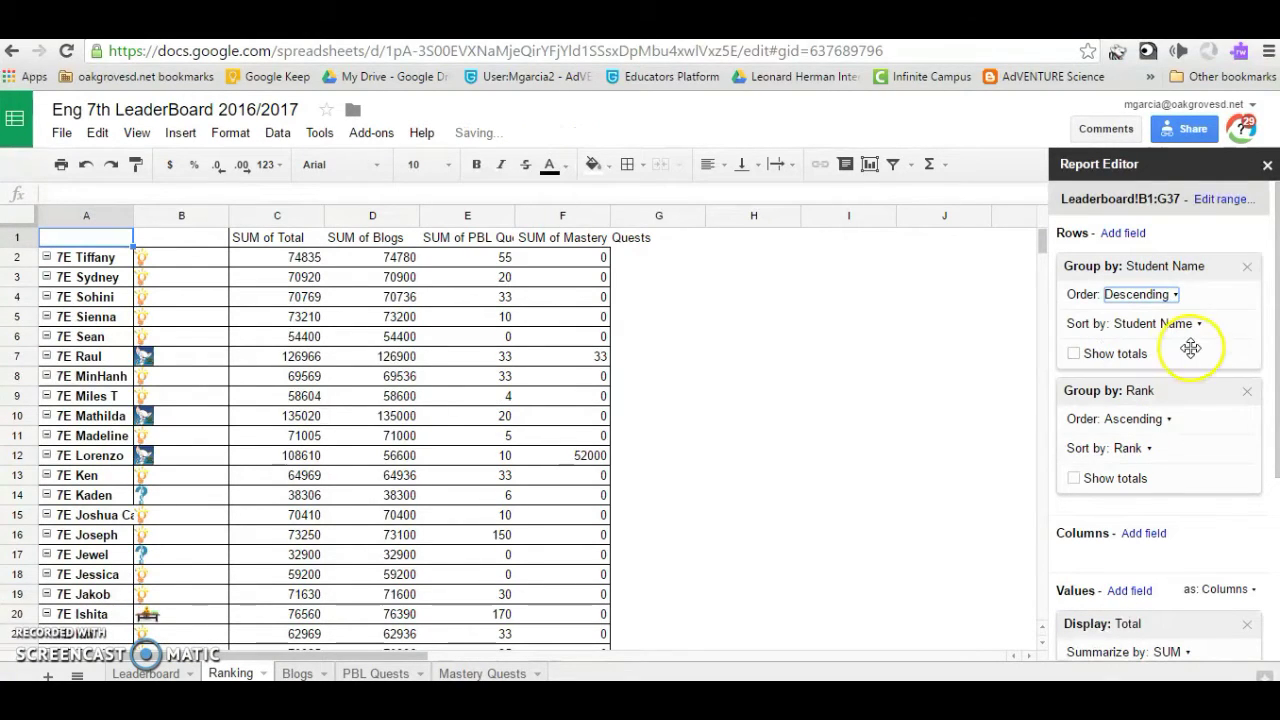
left_click(1199, 327)
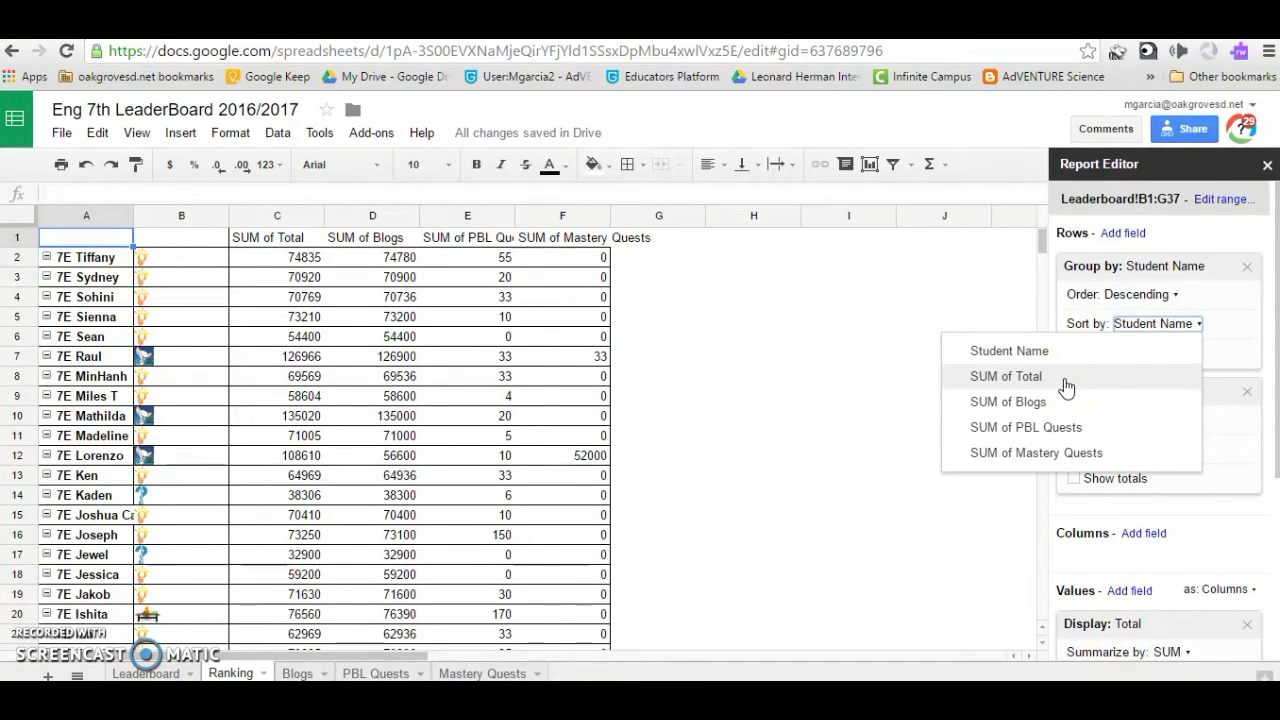
left_click(1066, 387)
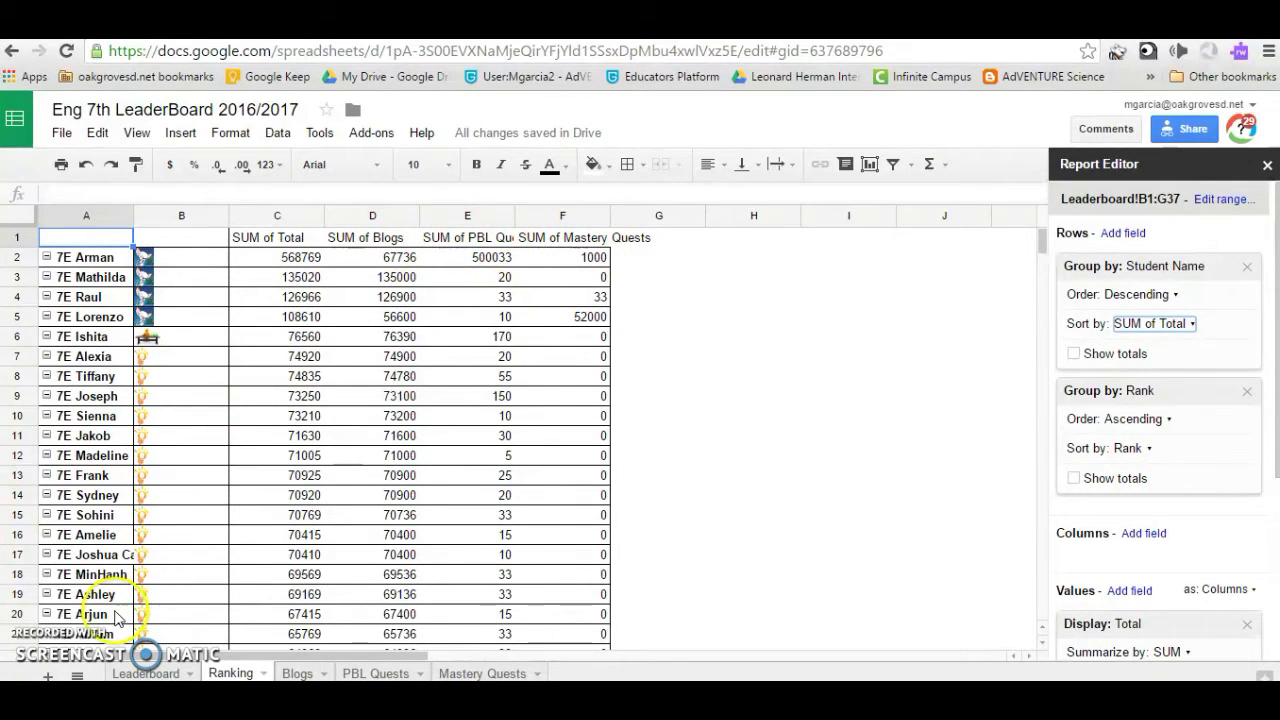
Step: Start a new chart on the Ranking sheet using the data ranges Ranking!A1:A33 and Ranking!D1:F31
left_click(372, 257)
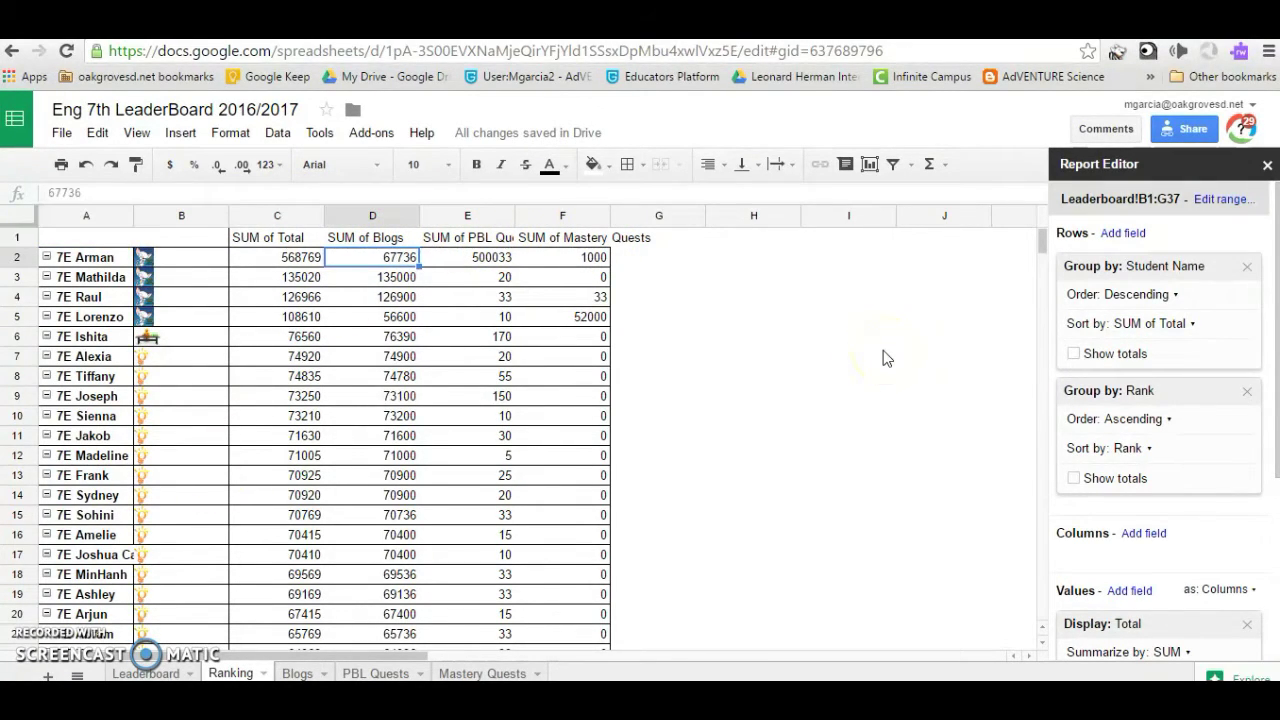
left_click(1266, 166)
left_click(185, 133)
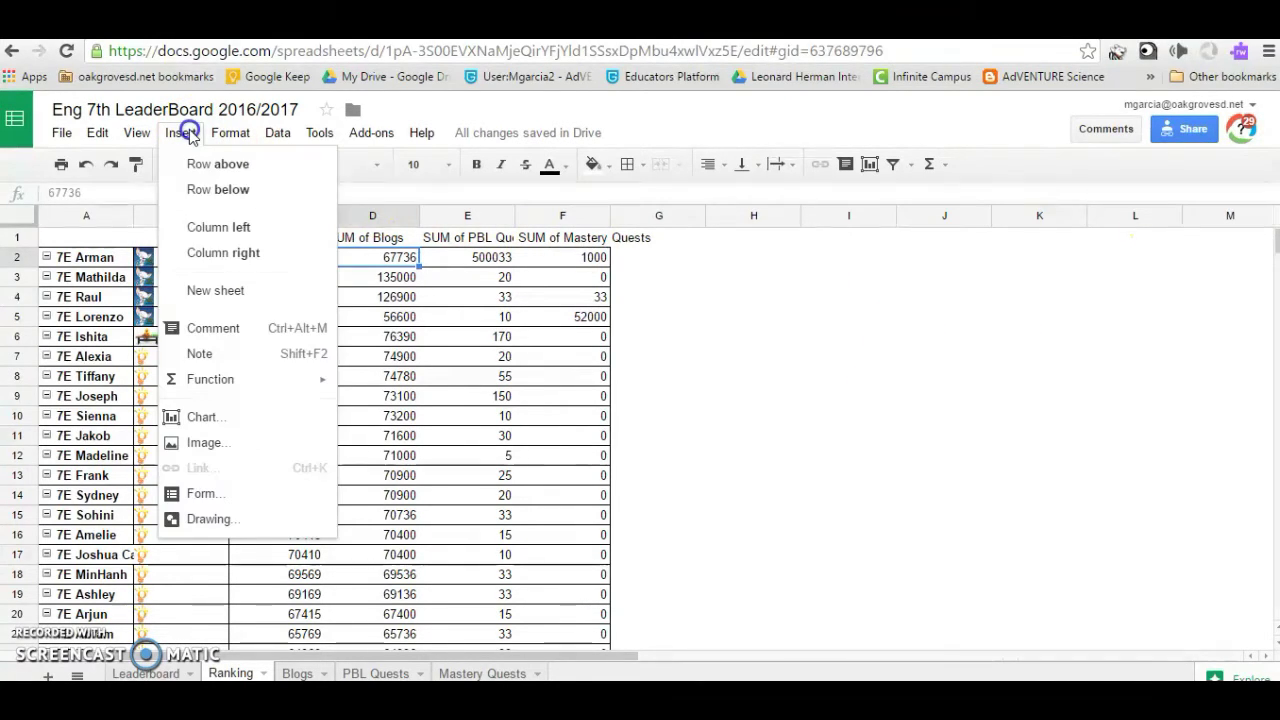
left_click(195, 418)
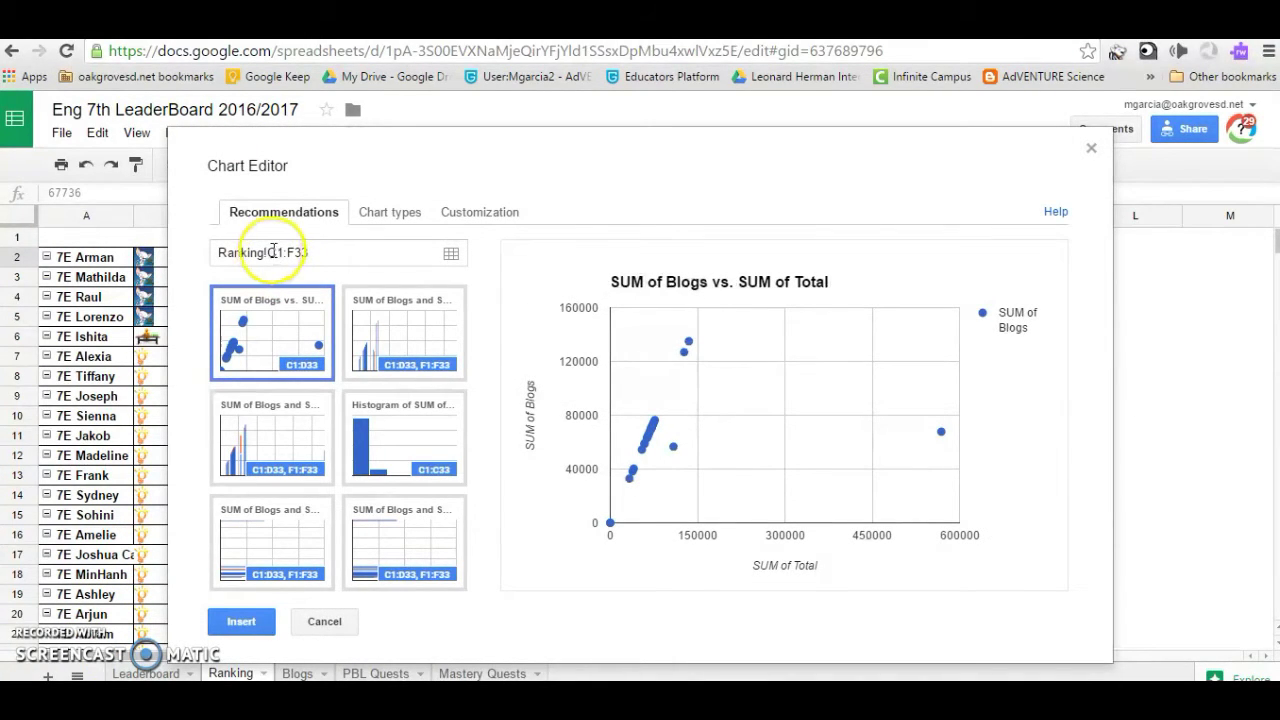
left_click(275, 253)
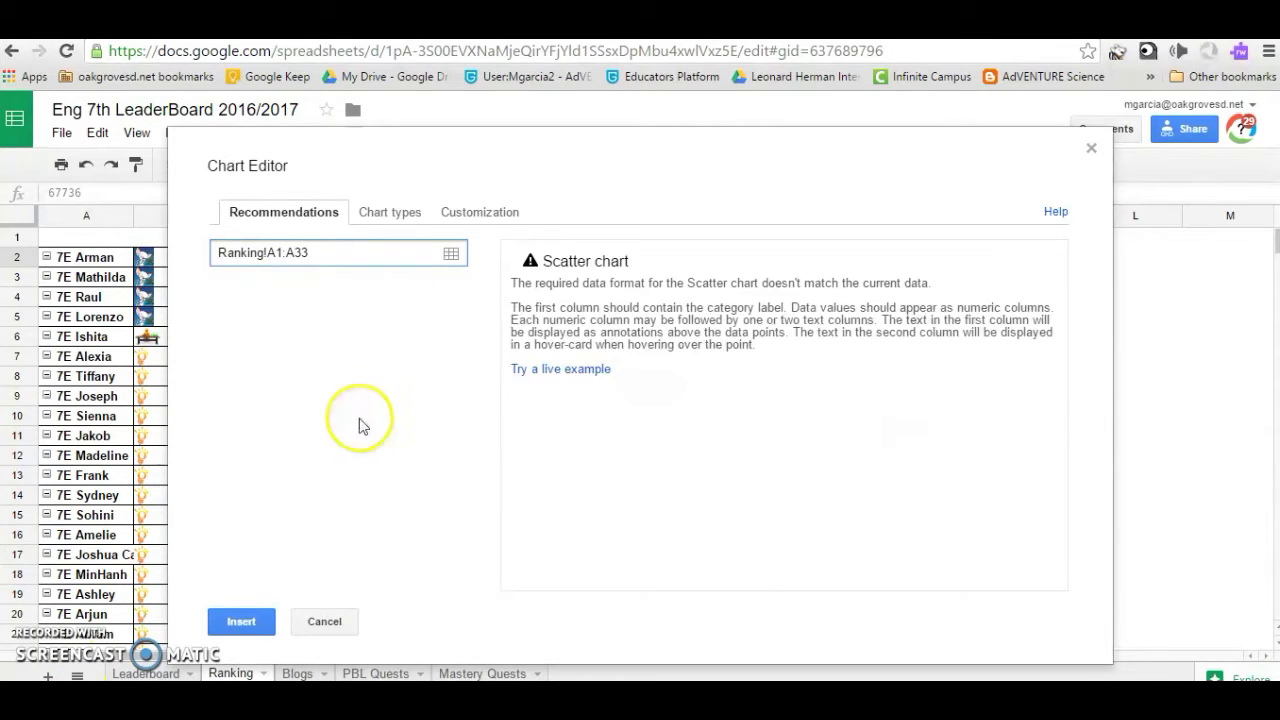
left_click(451, 253)
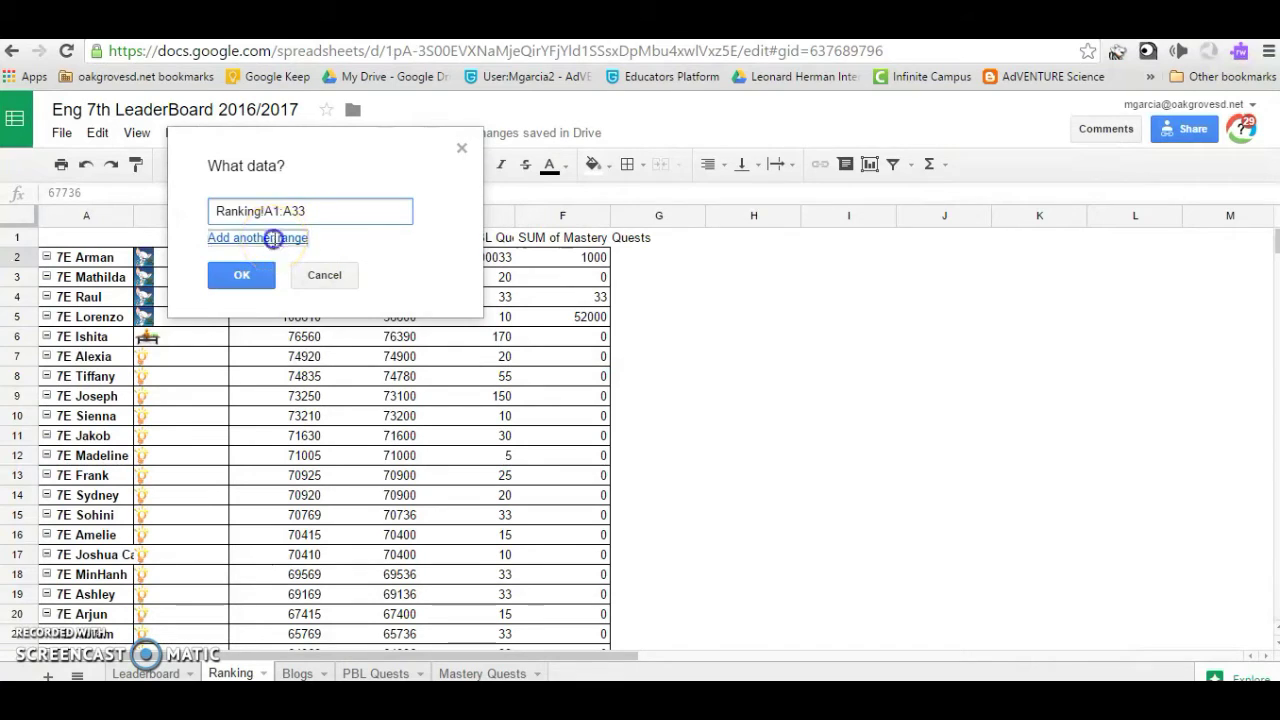
left_click(273, 238)
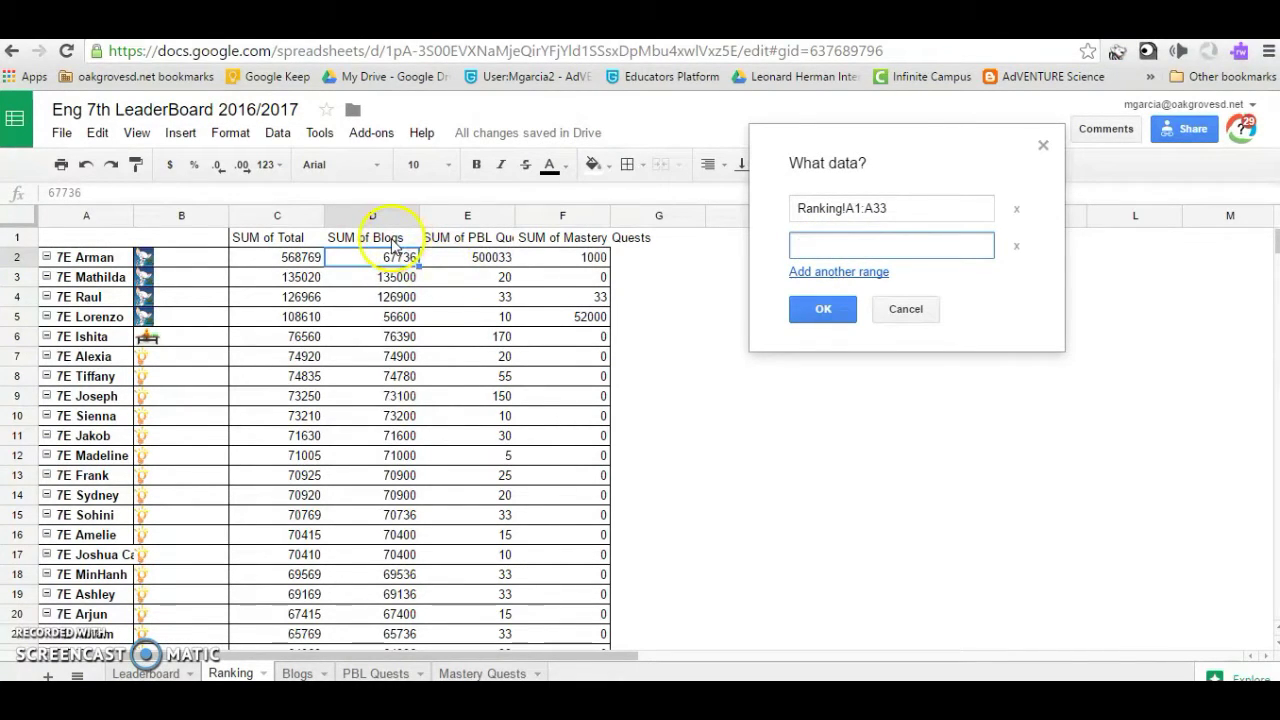
left_click_drag(393, 244, 574, 420)
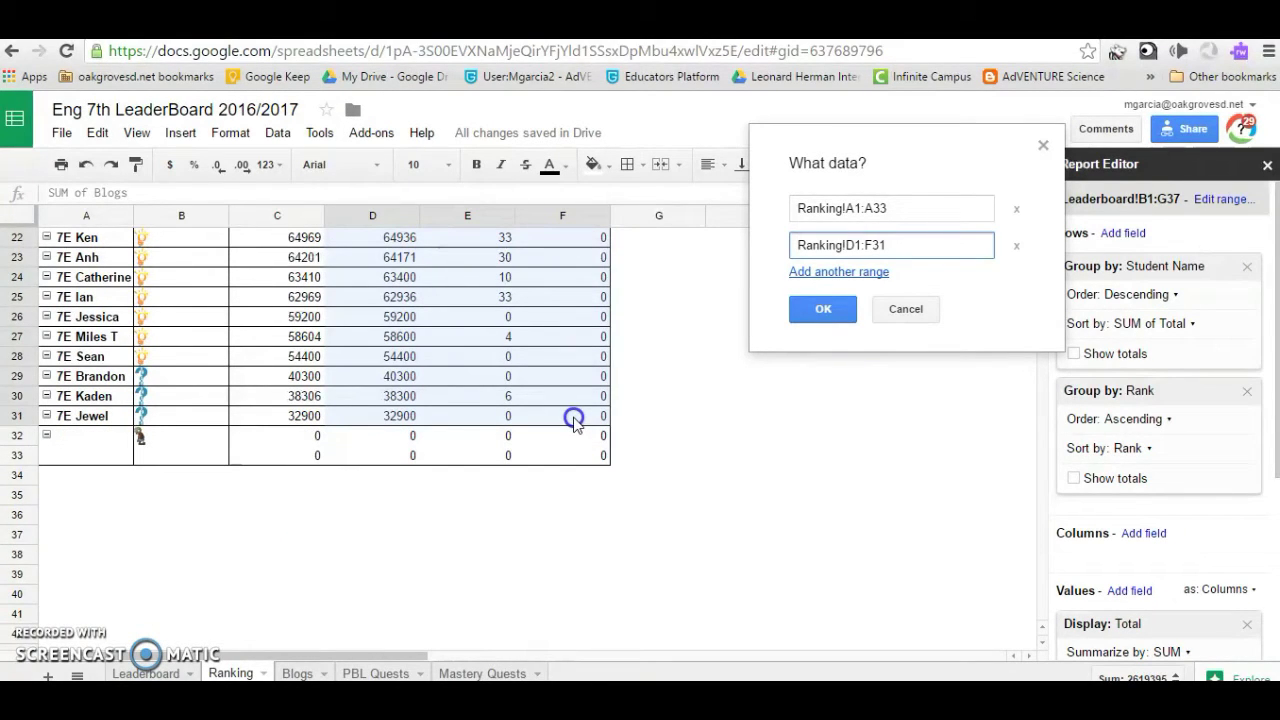
left_click(826, 310)
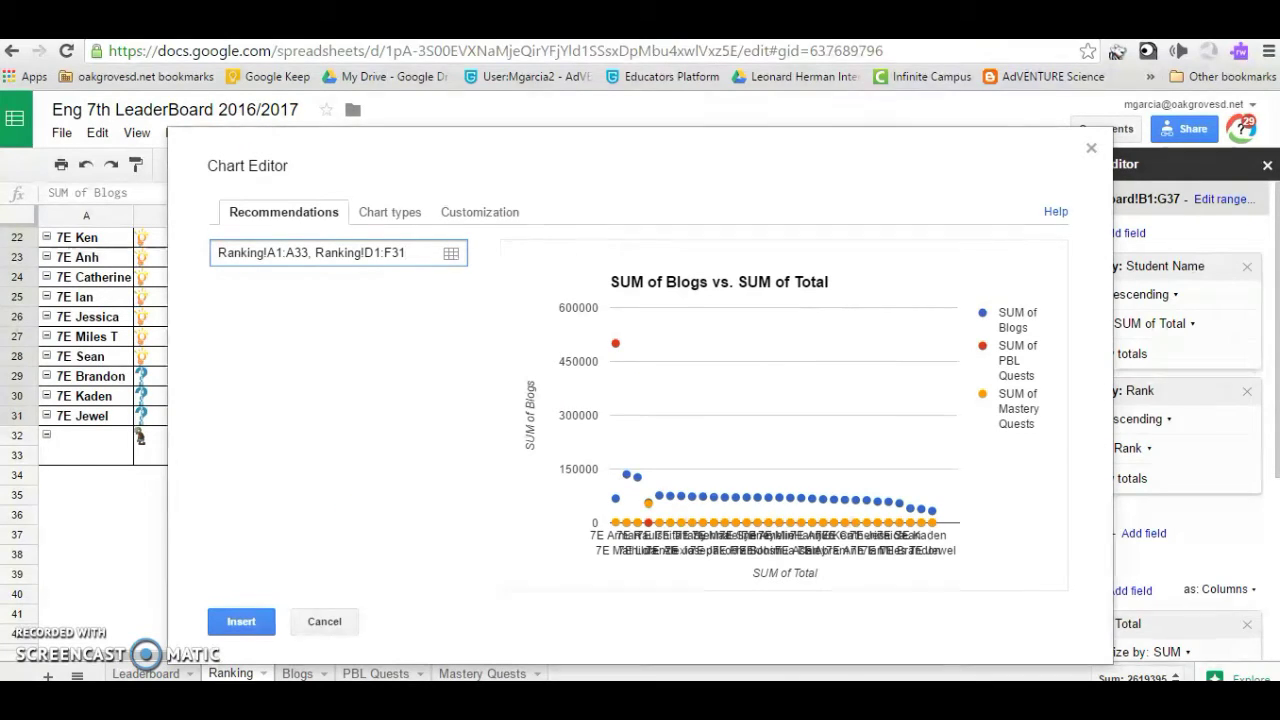
Step: Set the chart type to stacked bar and insert the chart into the Ranking sheet
left_click(390, 213)
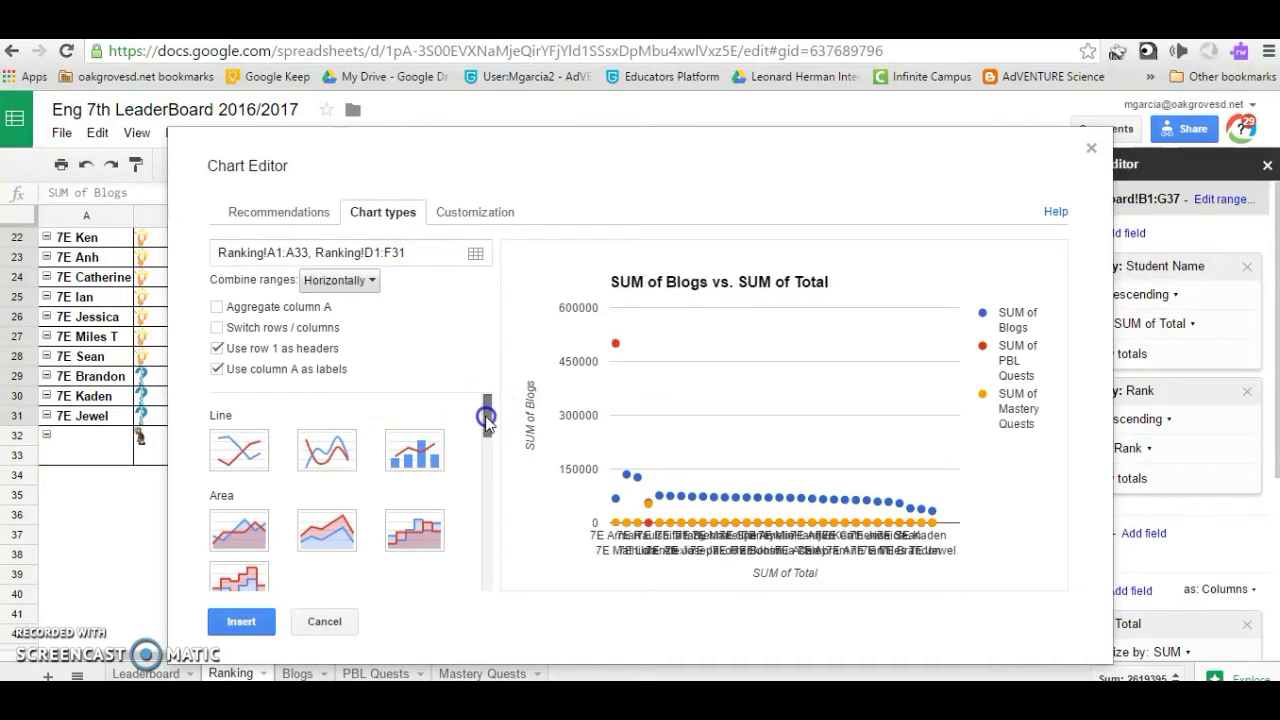
left_click_drag(486, 417, 482, 484)
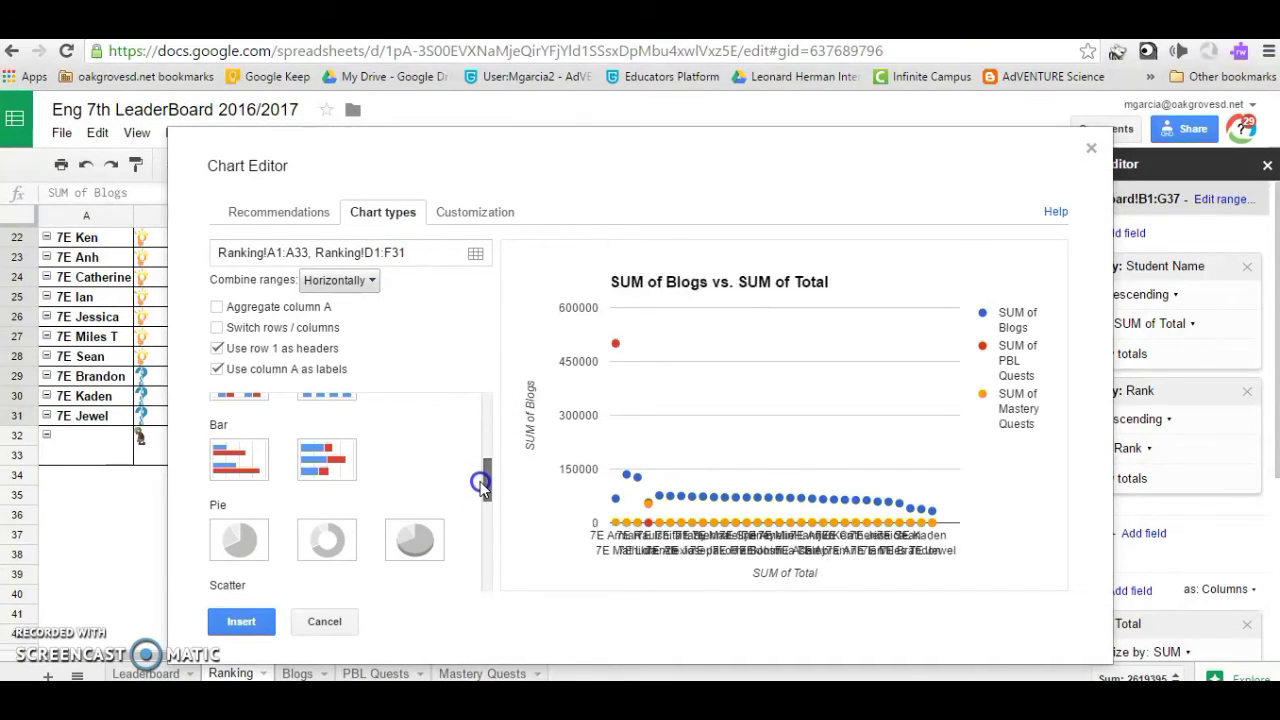
left_click(317, 465)
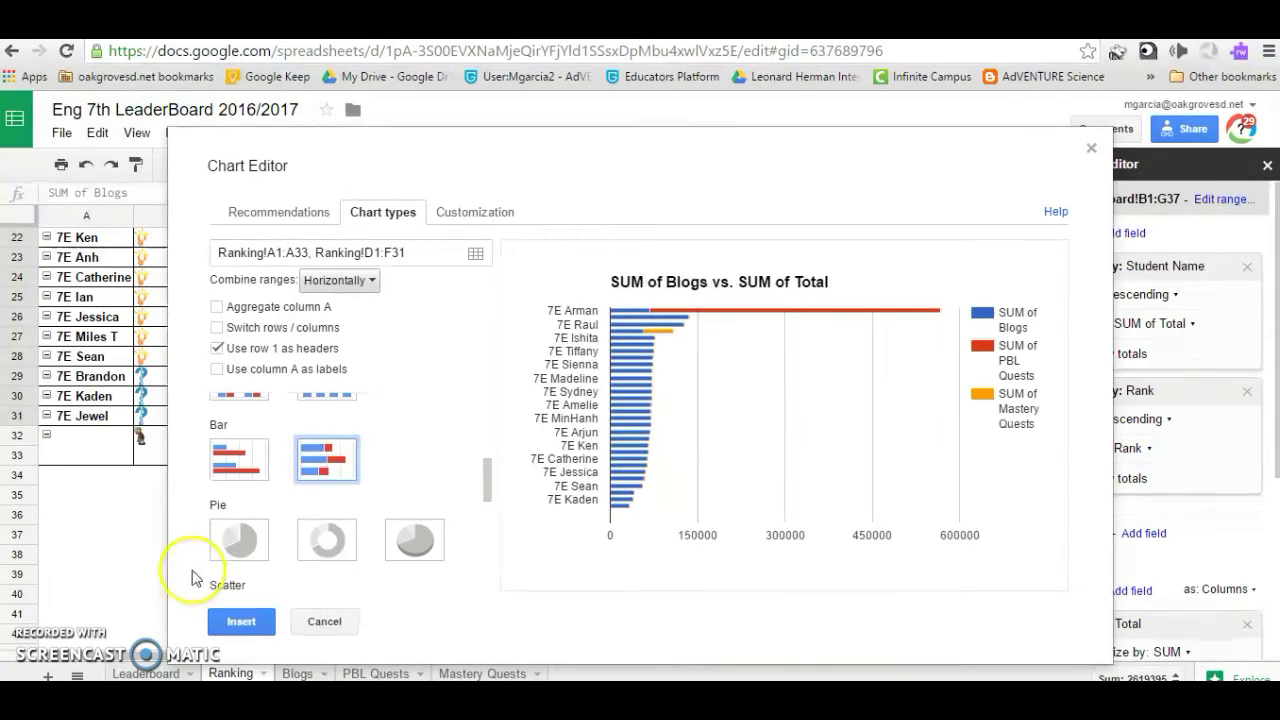
left_click(248, 626)
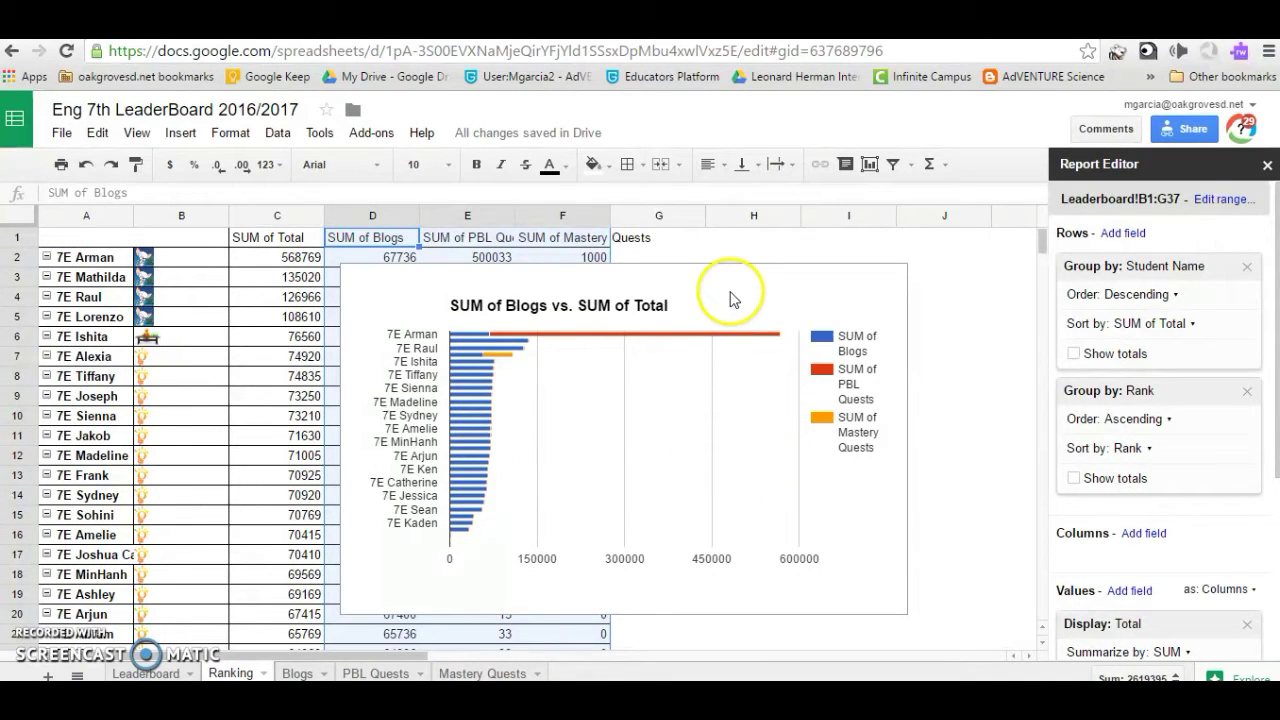
Step: Move the chart off the pivot table into the empty columns from G onward and enlarge it
left_click(729, 292)
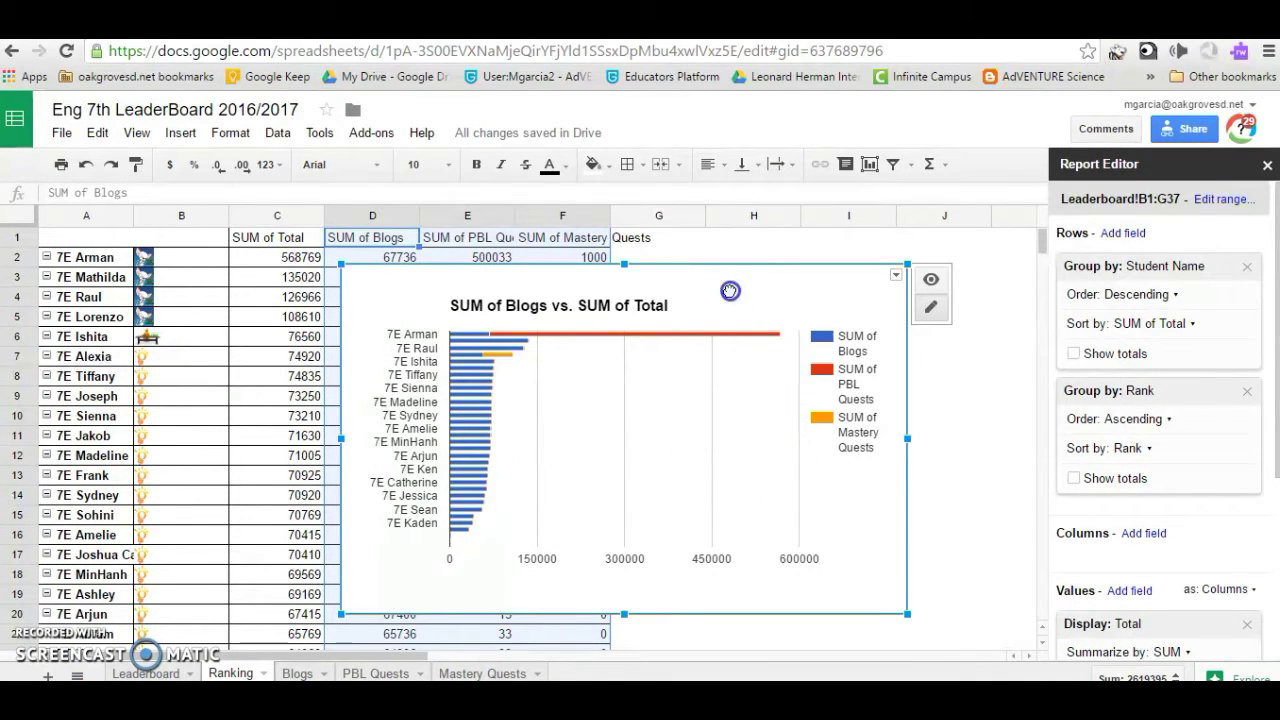
left_click_drag(730, 291, 1022, 286)
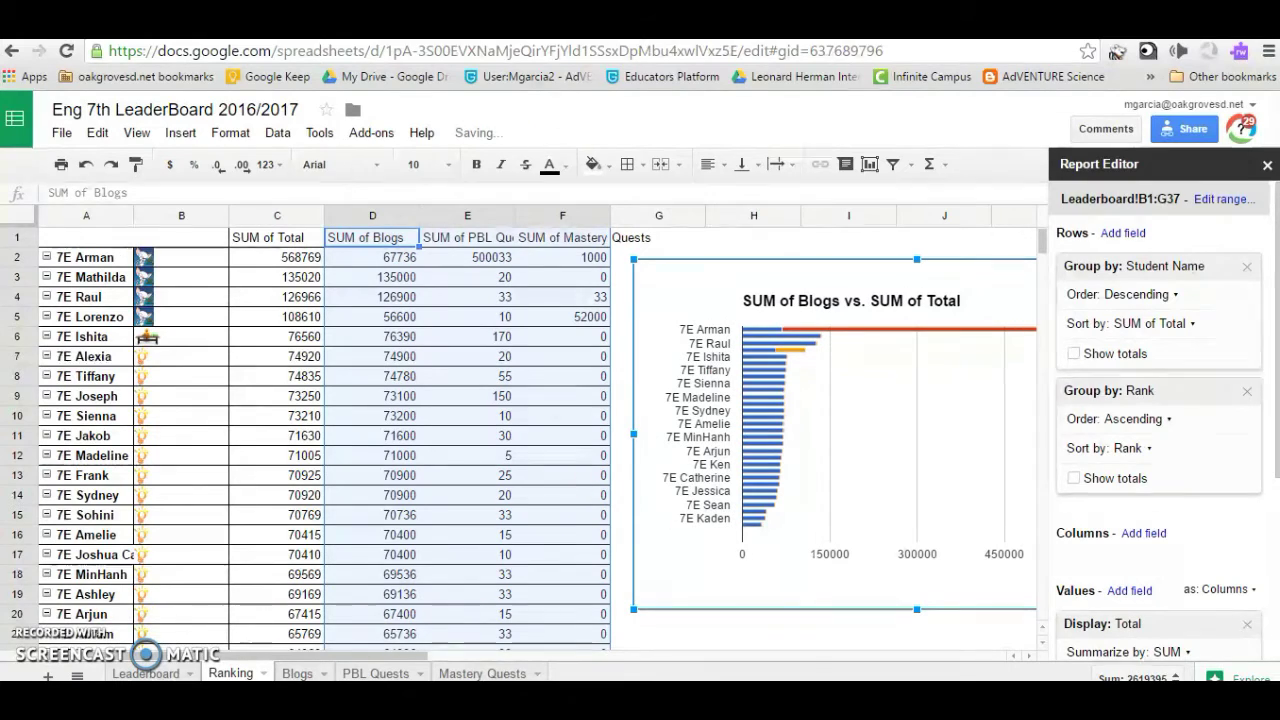
left_click(1267, 166)
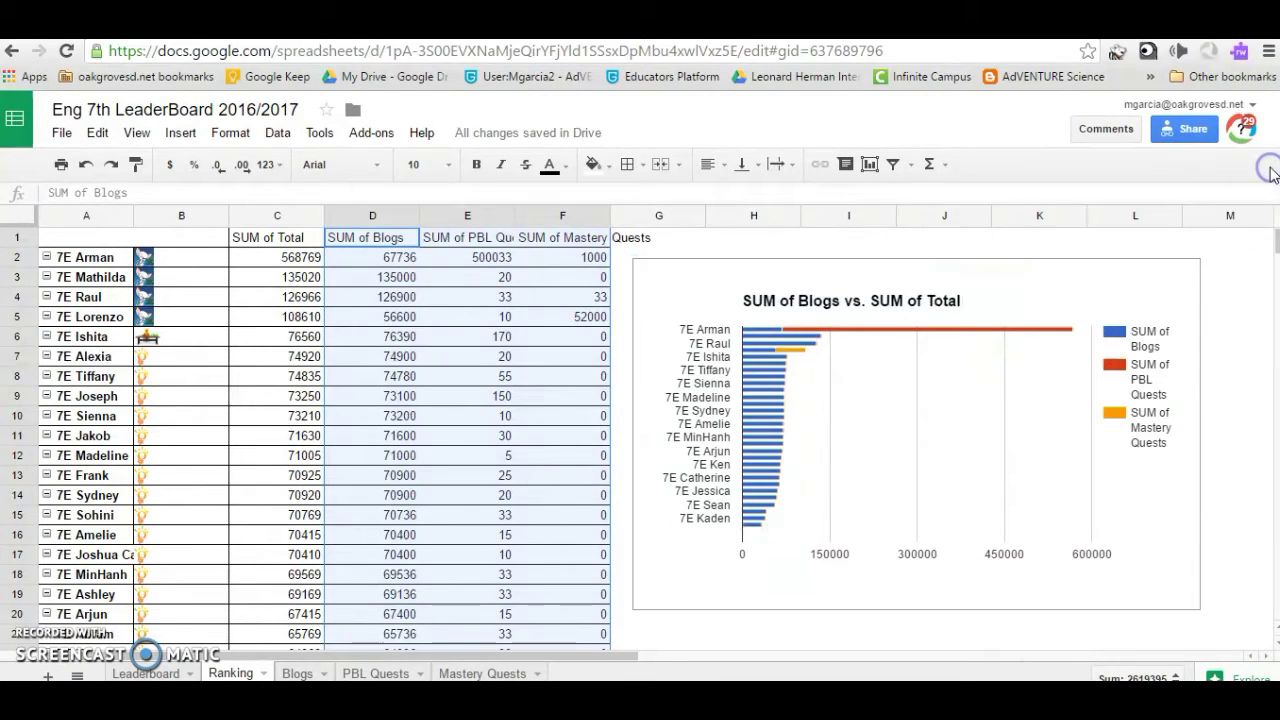
scroll(1137, 408, "down", 2)
left_click(1037, 396)
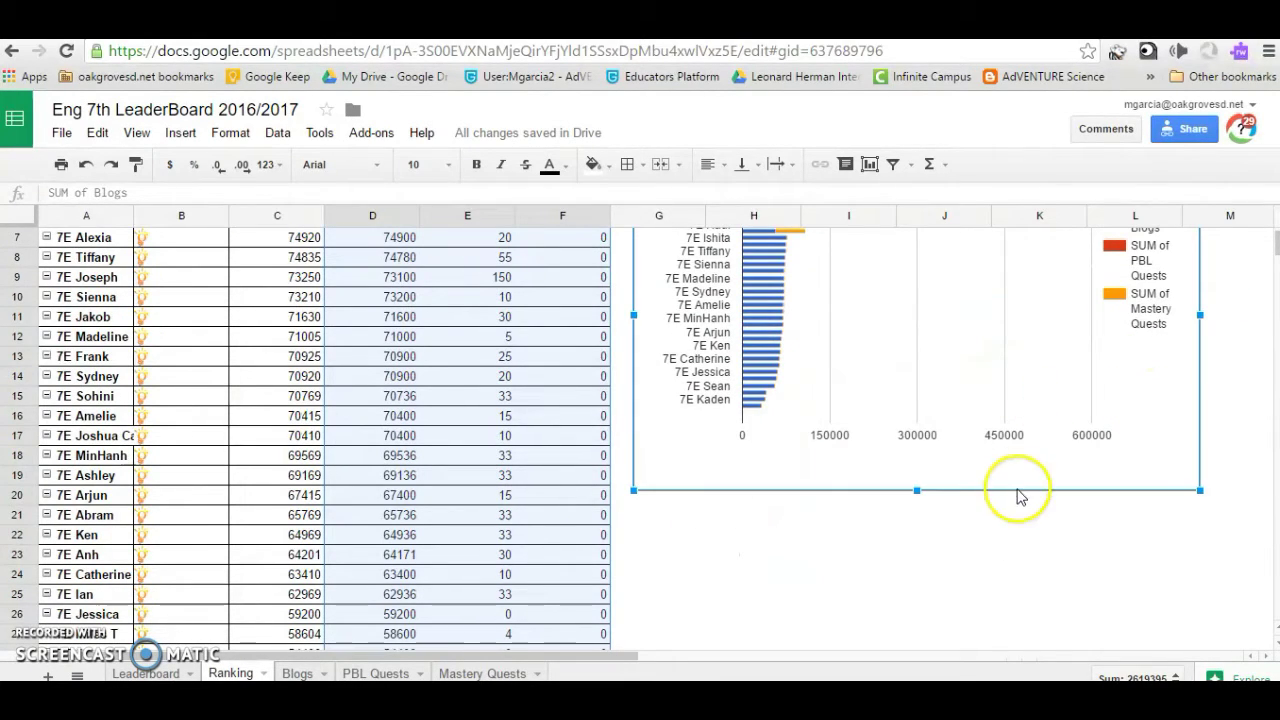
left_click_drag(1201, 490, 1270, 634)
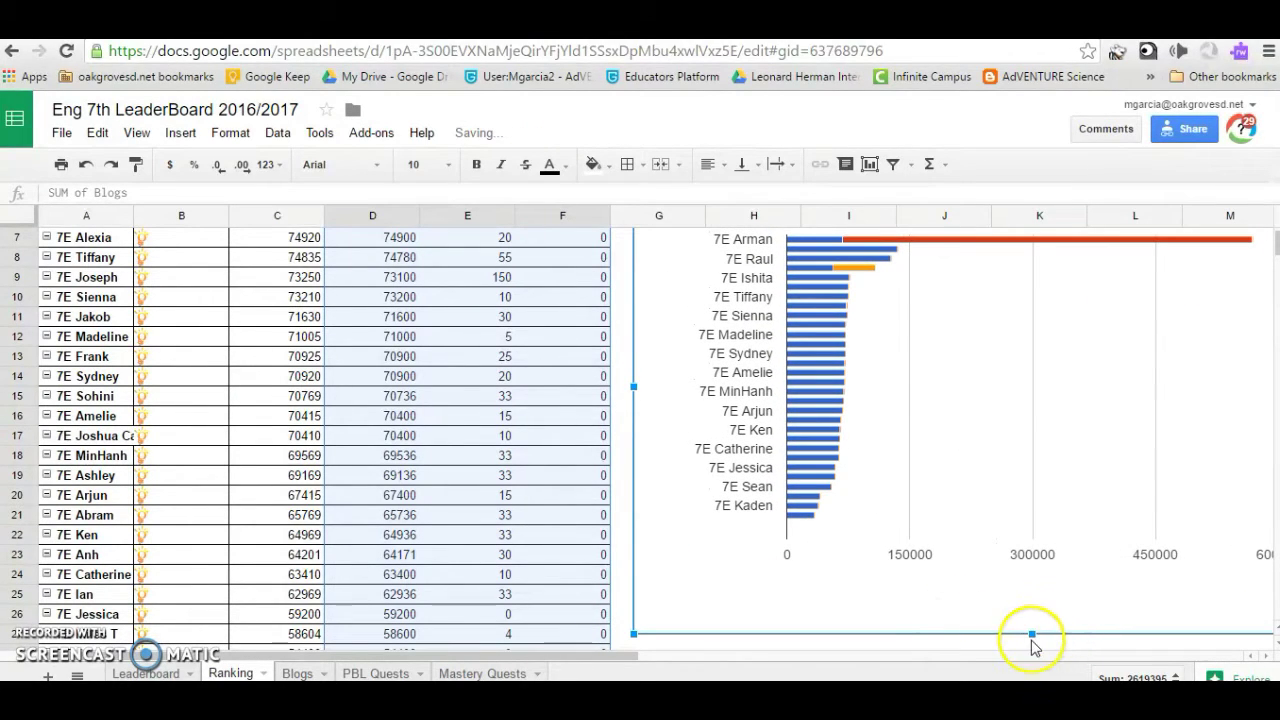
left_click_drag(1032, 634, 1037, 656)
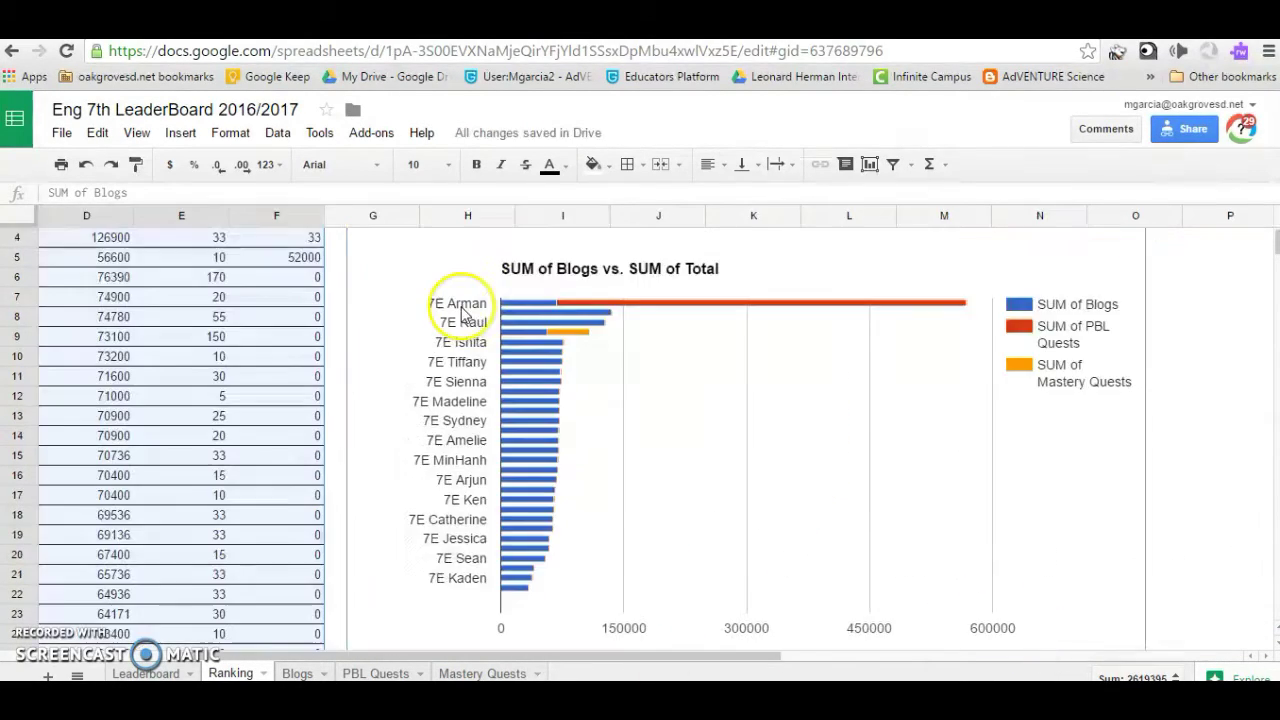
Step: Set the chart's student name labels to font size 10 and change its title to "Where is your XP Coming From"
left_click(462, 306)
left_click(458, 305)
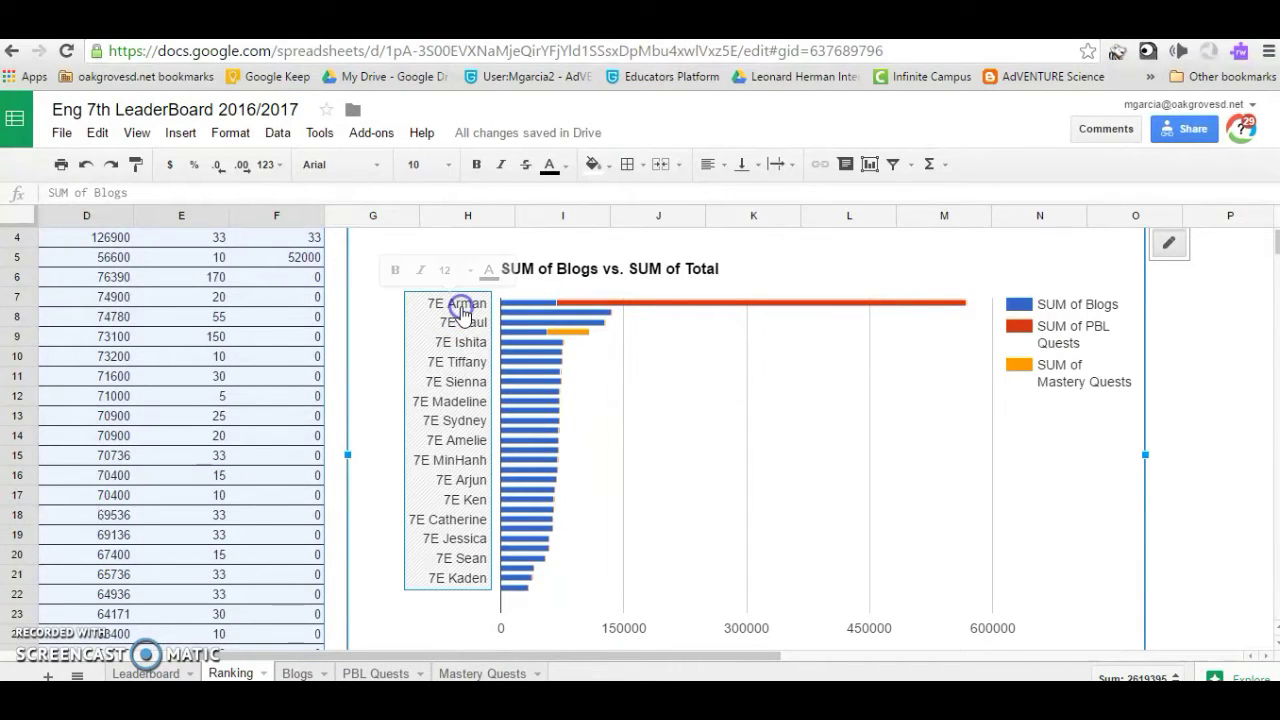
left_click(473, 278)
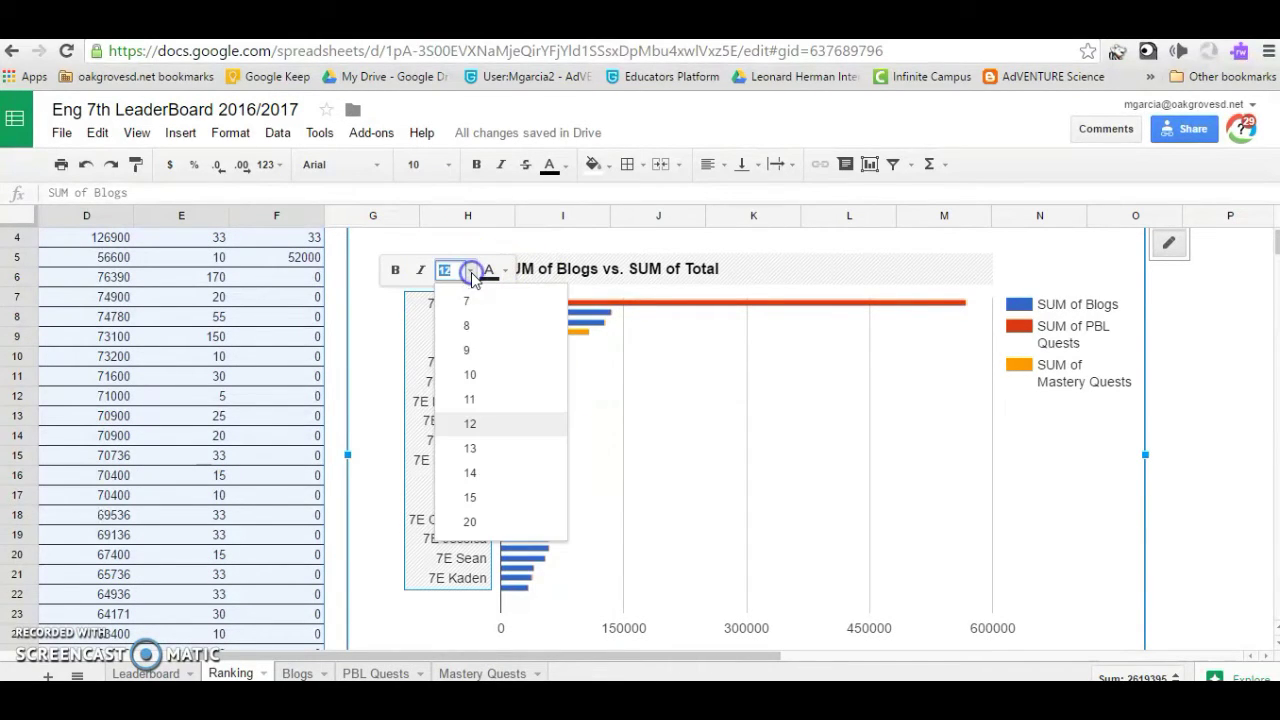
left_click(474, 373)
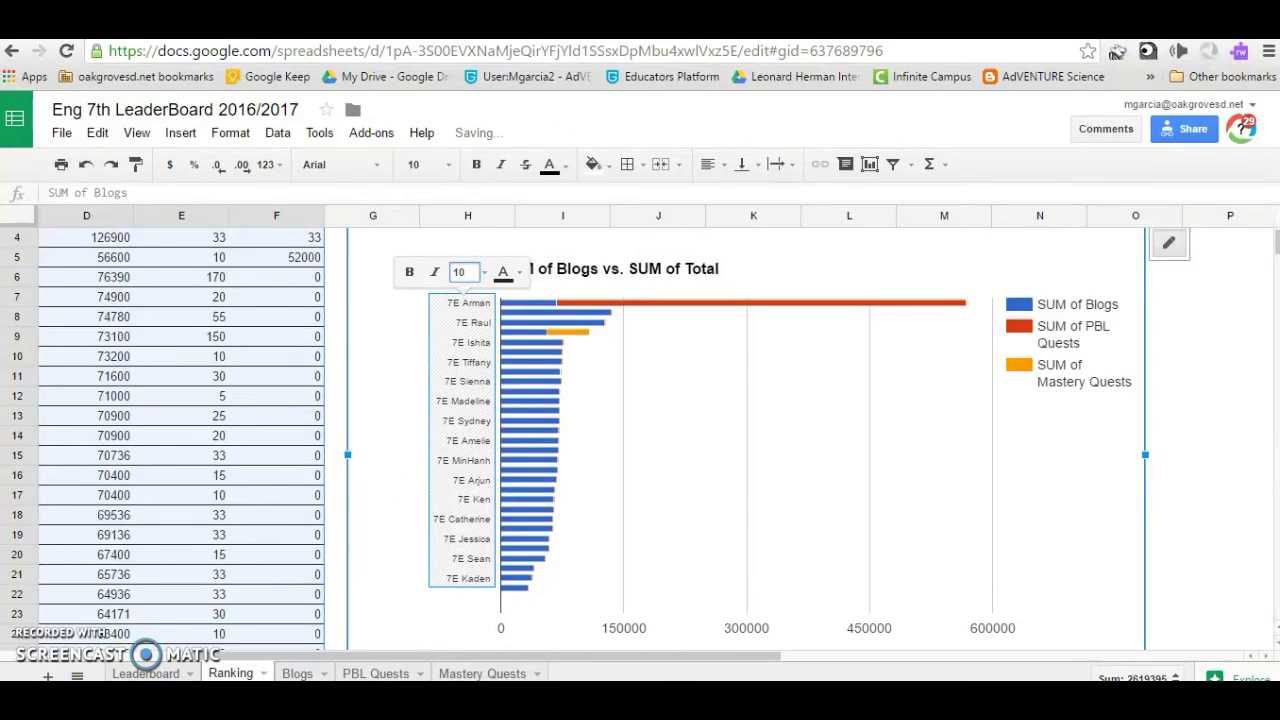
left_click(740, 289)
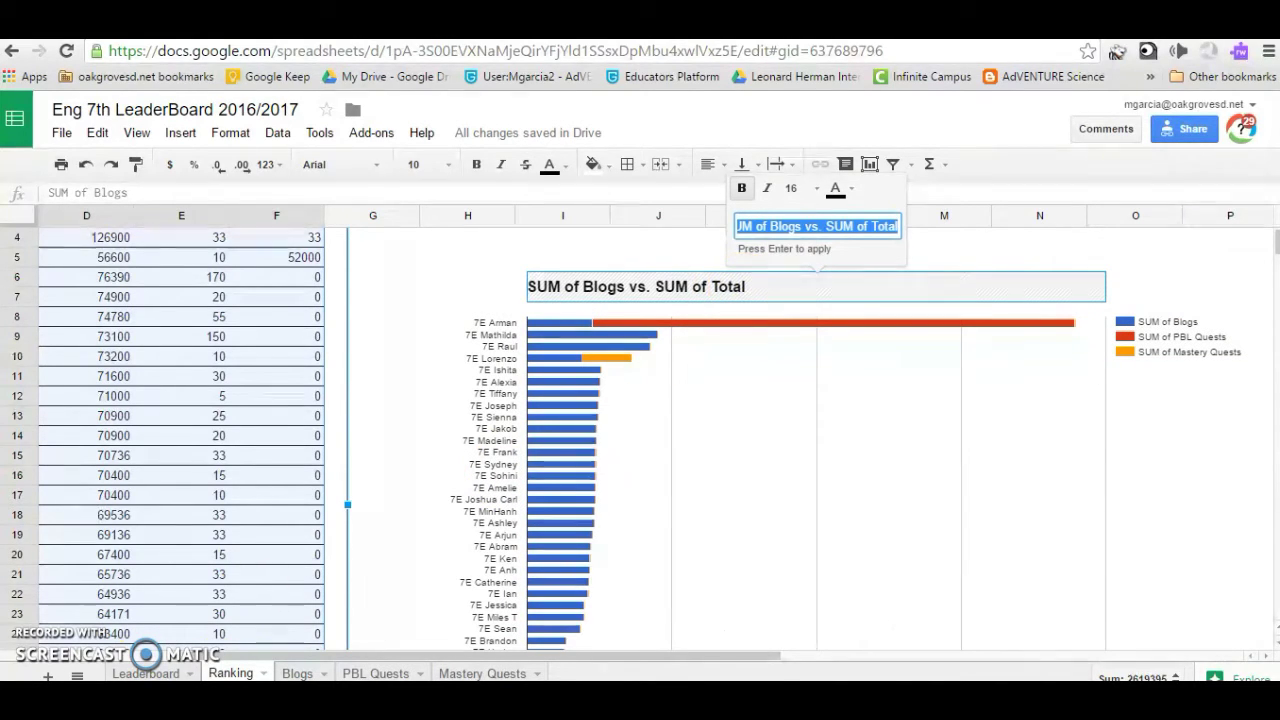
scroll(826, 497, "down", 2)
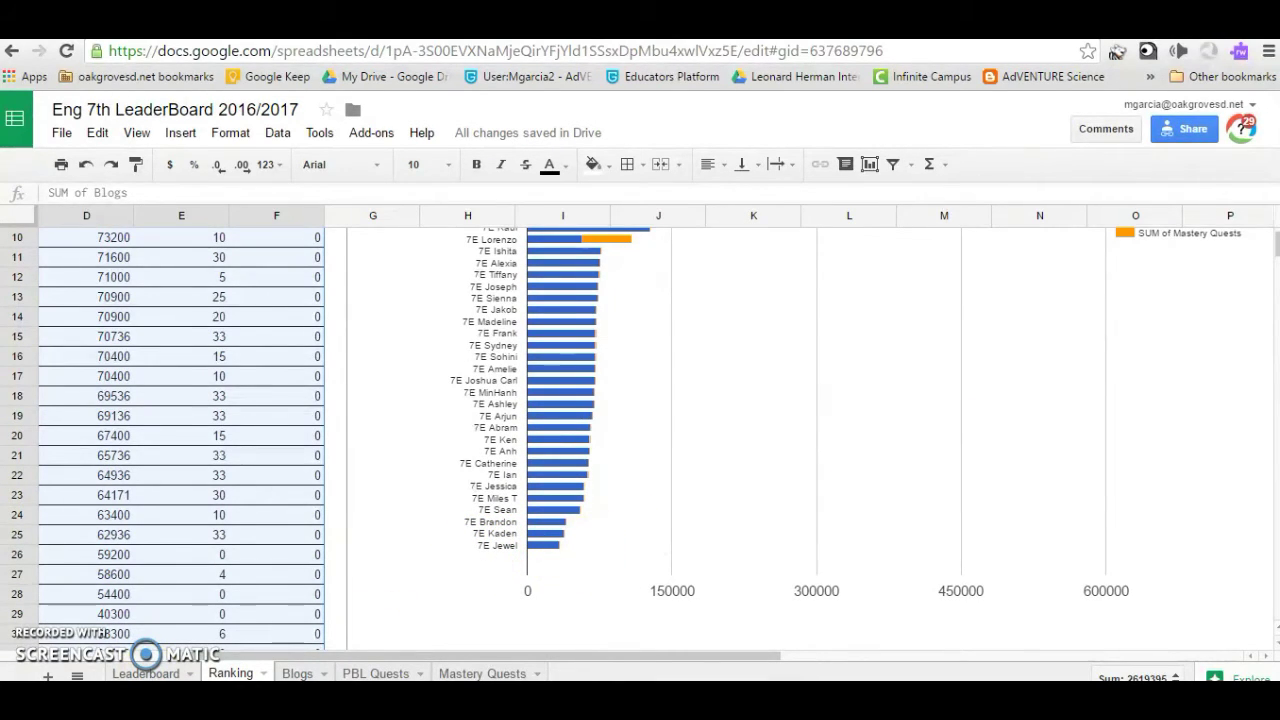
Step: On the PBL Quests sheet, enter 10000 in D29 and 8000 in E29 for the student in row 29
left_click(388, 673)
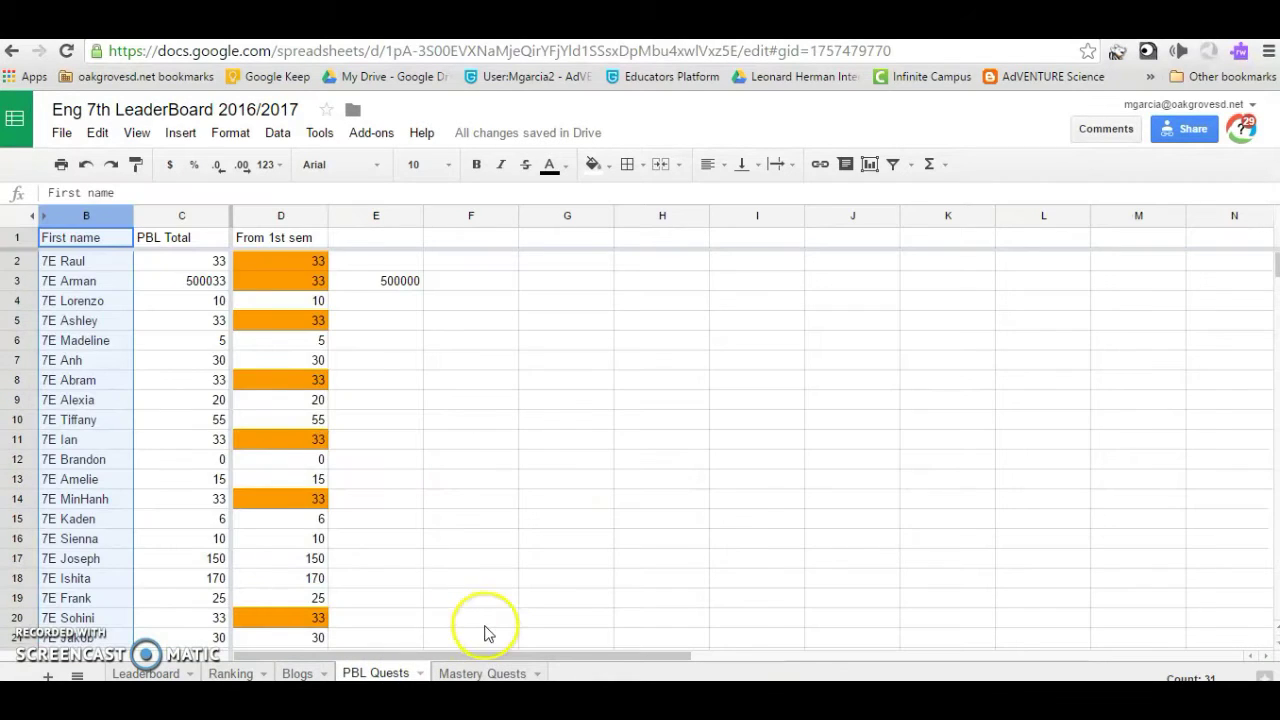
scroll(335, 570, "down", 3)
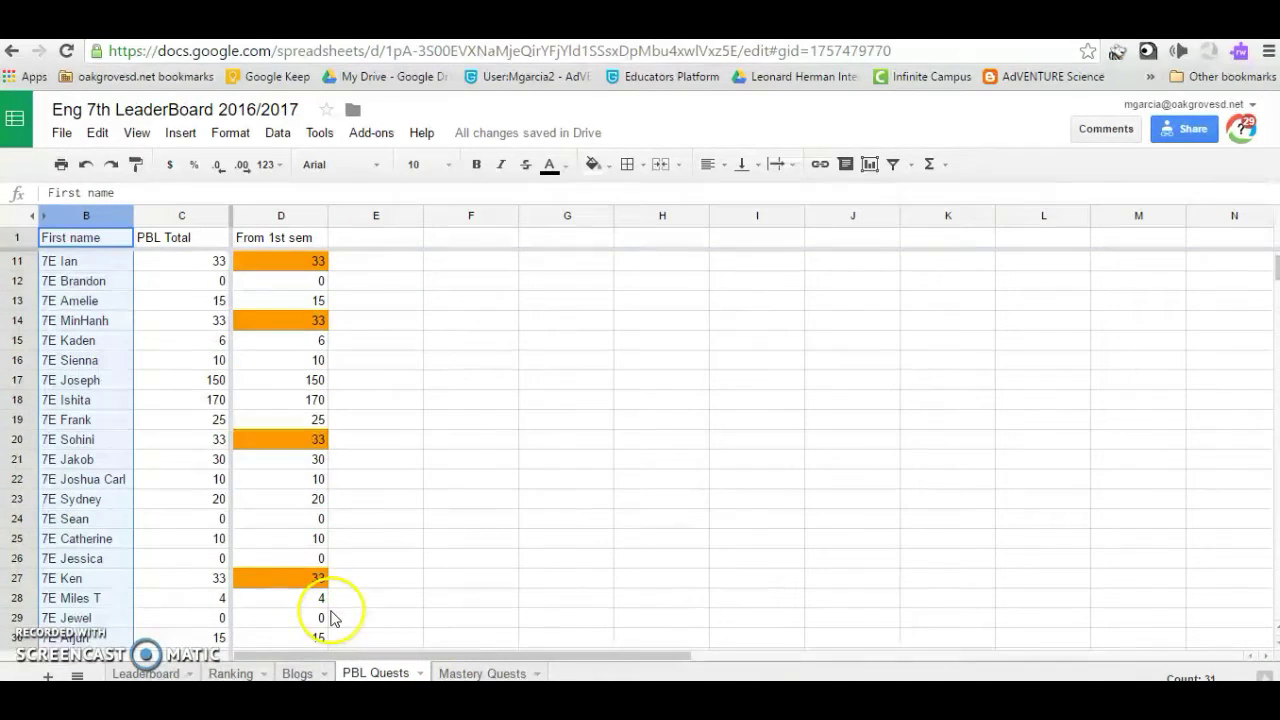
left_click(307, 620)
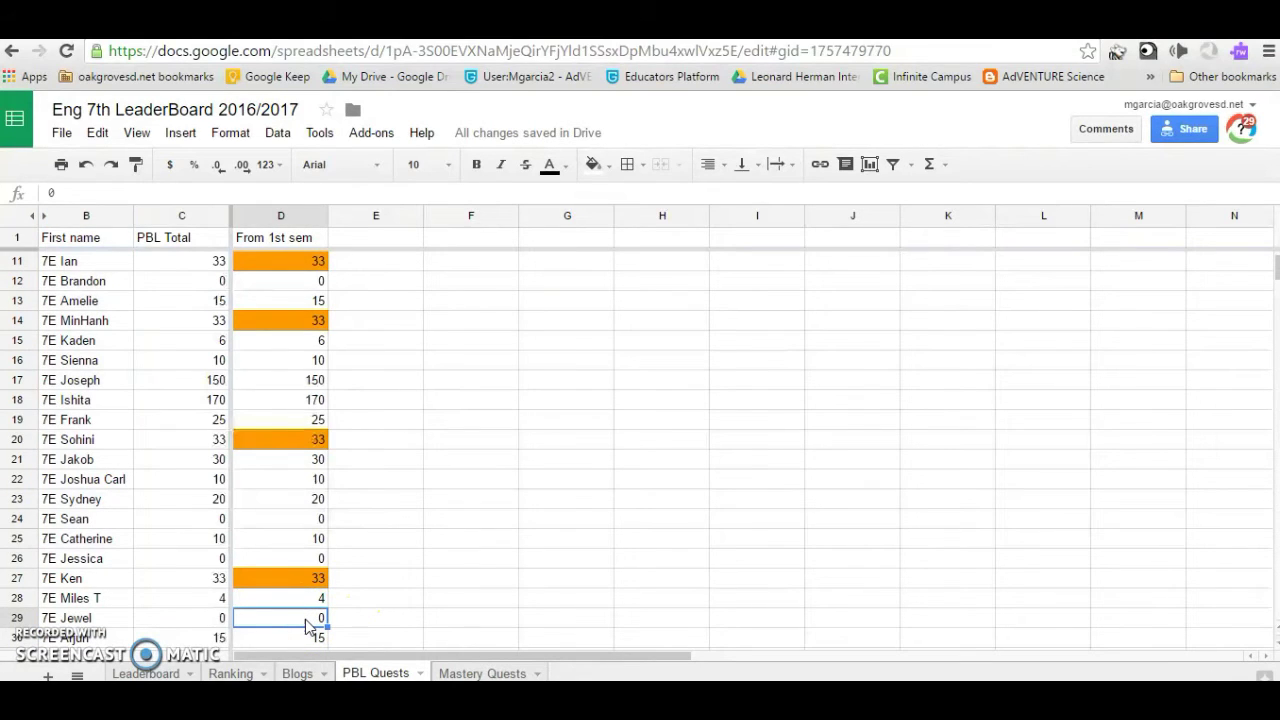
type("10000")
left_click(383, 620)
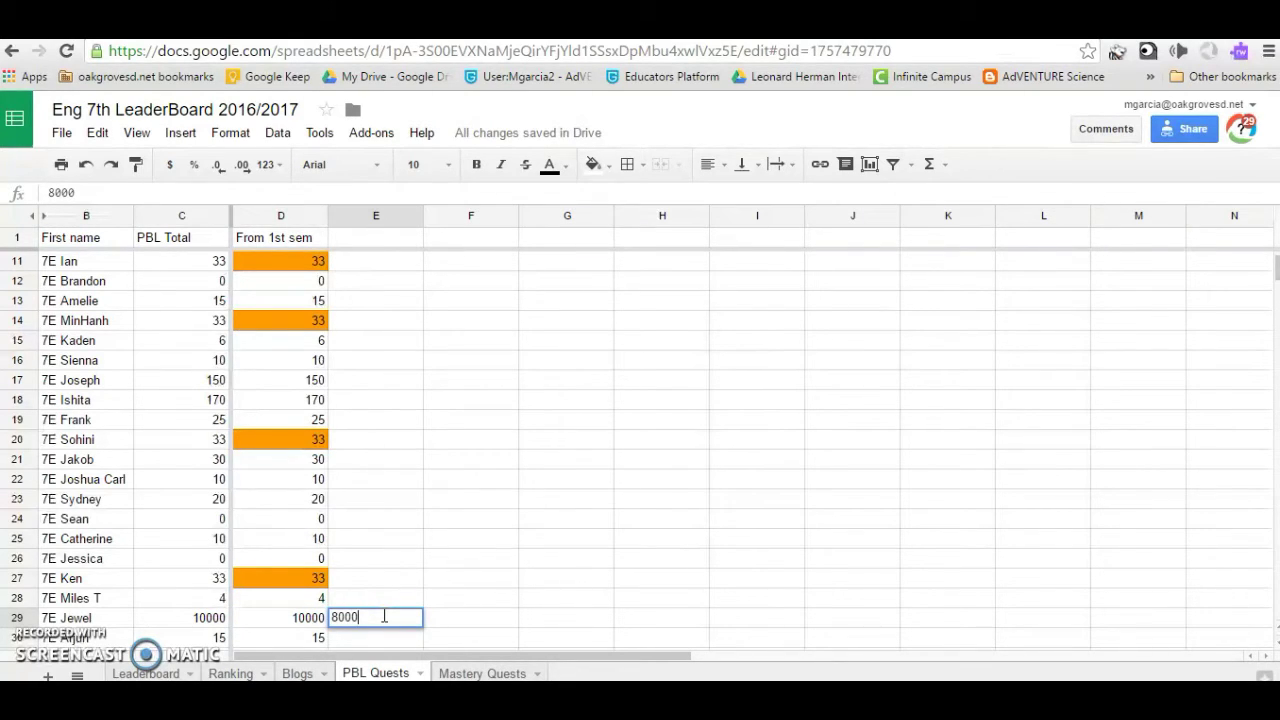
Step: On the Mastery Quests sheet, enter 25000 in D29 and 12000 in E29 for the same student
left_click(482, 673)
scroll(417, 503, "down", 3)
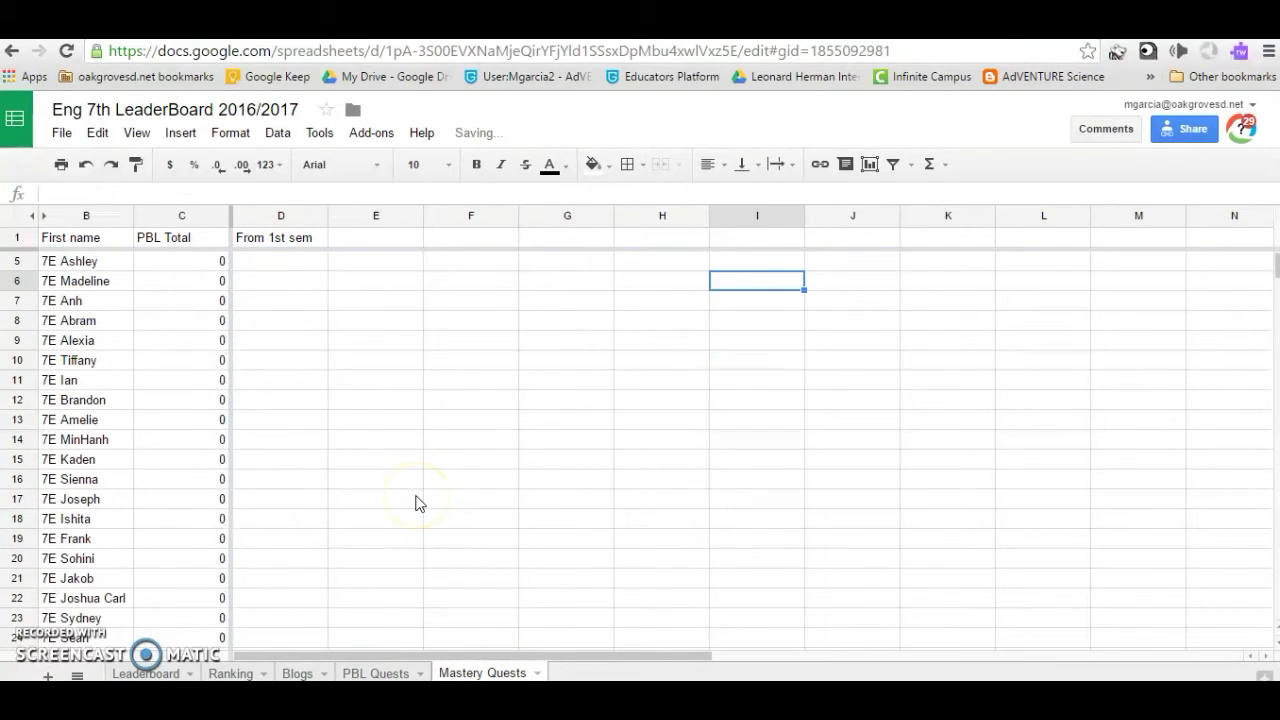
left_click(289, 617)
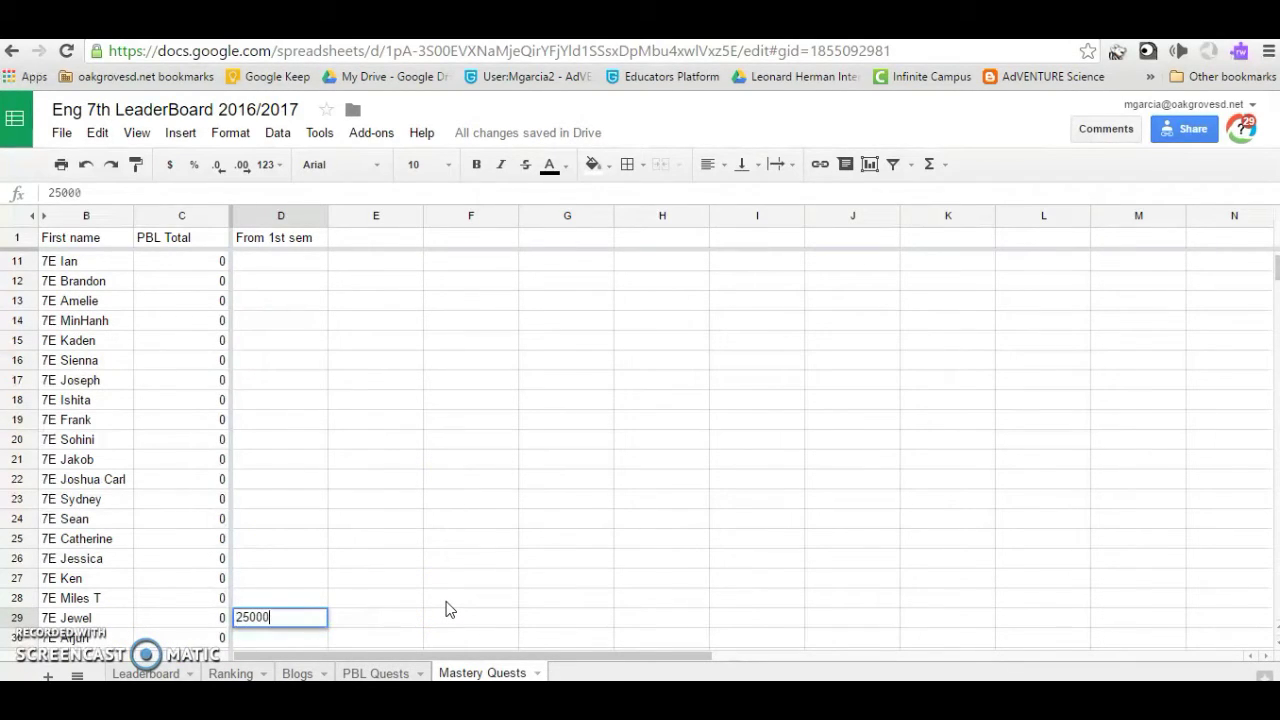
left_click(417, 619)
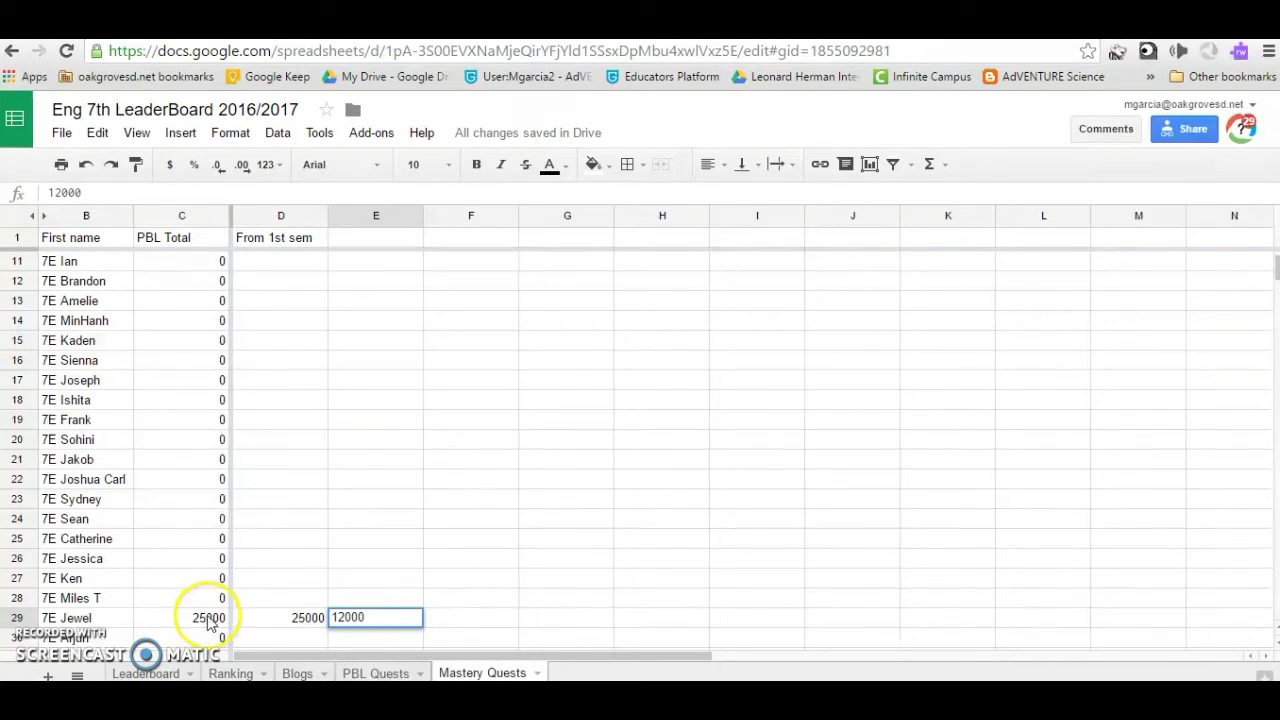
key("Return")
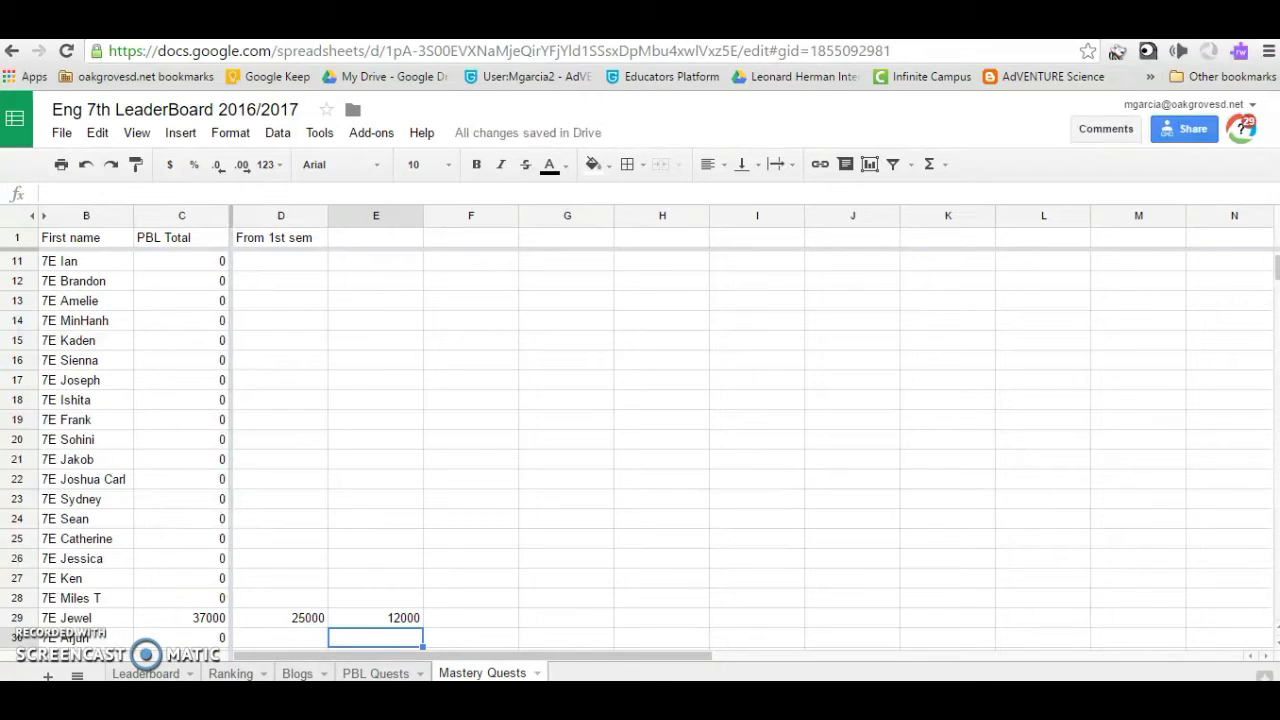
Step: Examine the Ranking sheet's pivot table and chart for the new placement of the student whose quest XP was raised
left_click(229, 672)
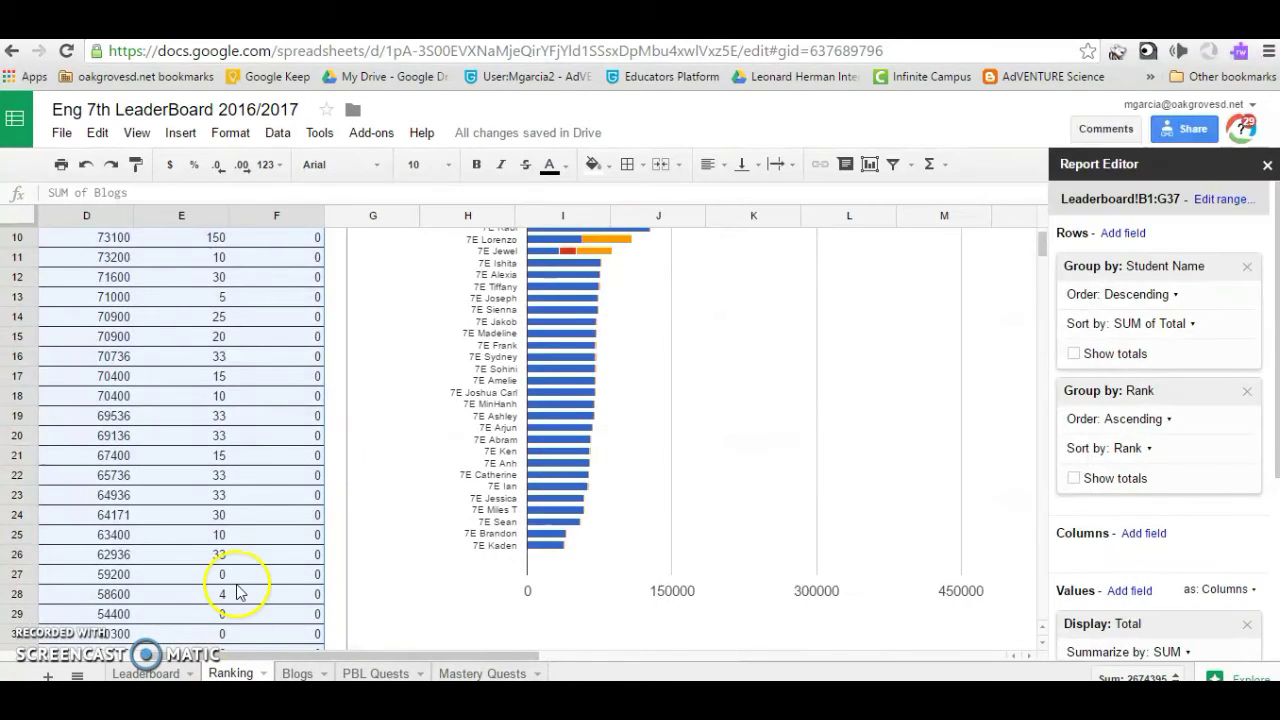
scroll(251, 590, "up", 2)
scroll(437, 657, "down", 1)
left_click_drag(437, 657, 198, 660)
scroll(275, 612, "down", 2)
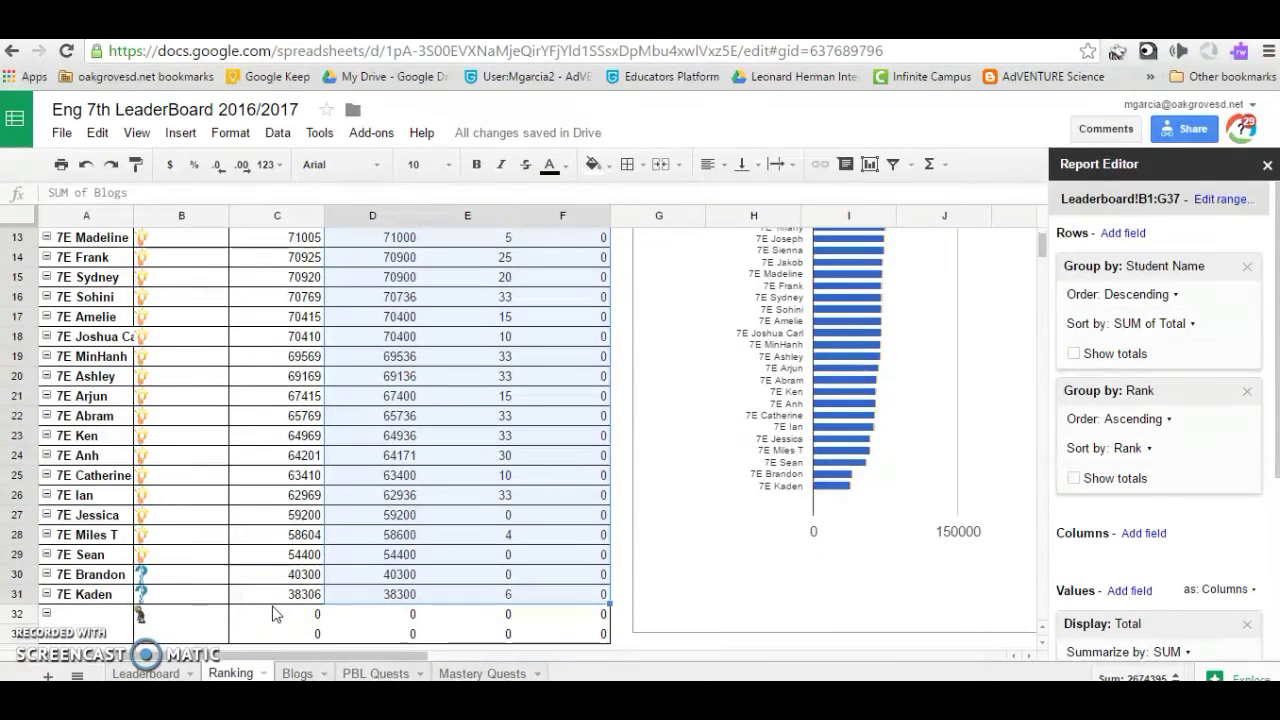
scroll(275, 612, "up", 4)
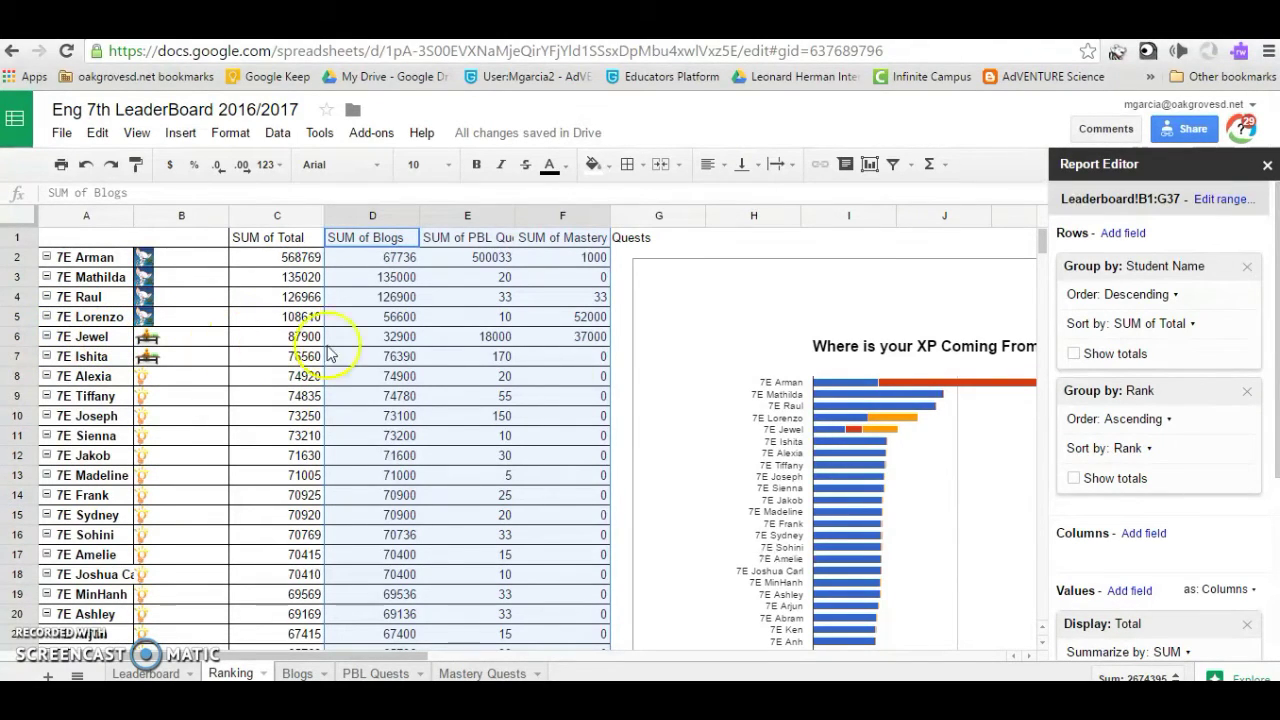
left_click(838, 435)
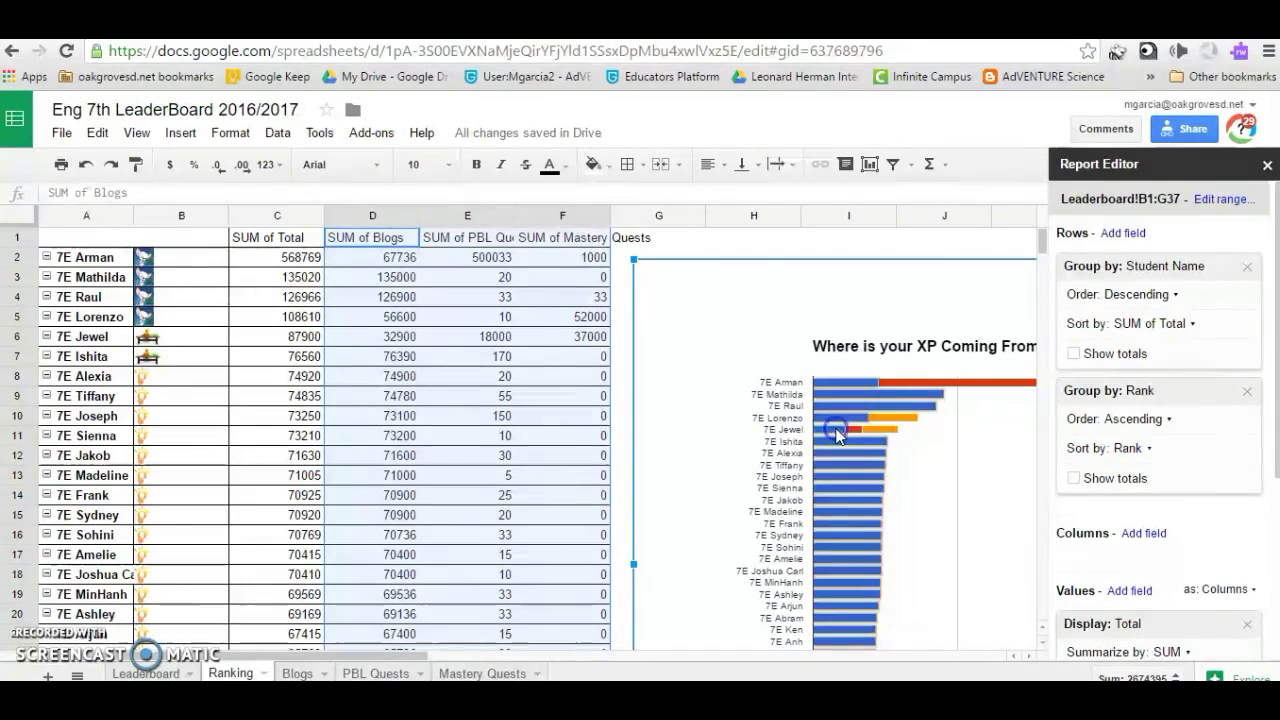
Step: Examine the chart's Blogs, PBL Quests and Mastery Quests bar segments for the student whose quest XP was raised
left_click(862, 437)
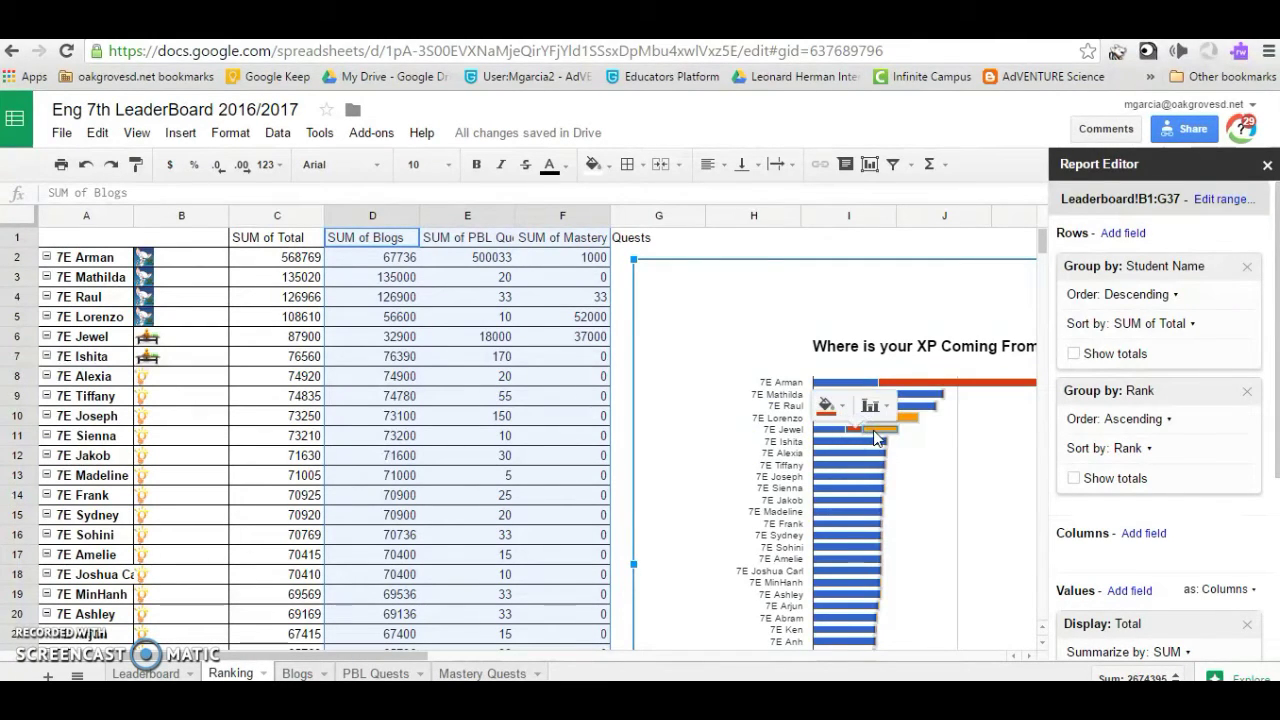
left_click(865, 432)
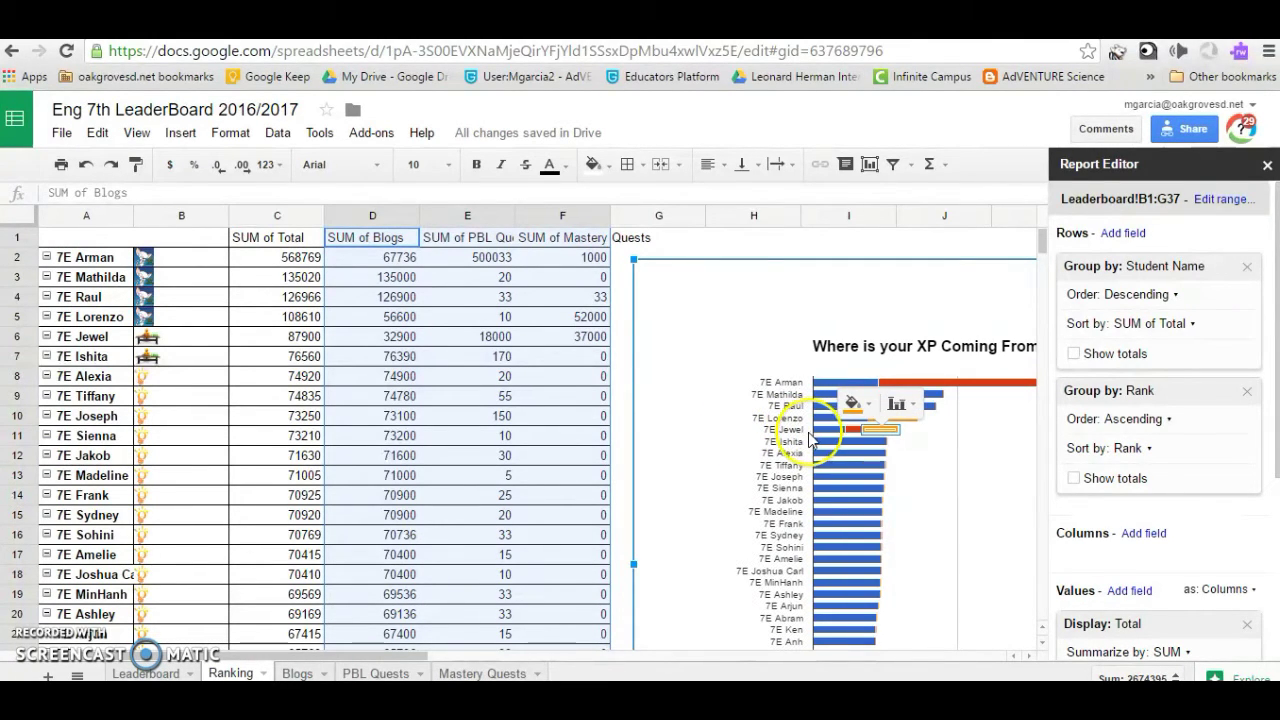
scroll(920, 437, "down", 3)
scroll(848, 475, "up", 2)
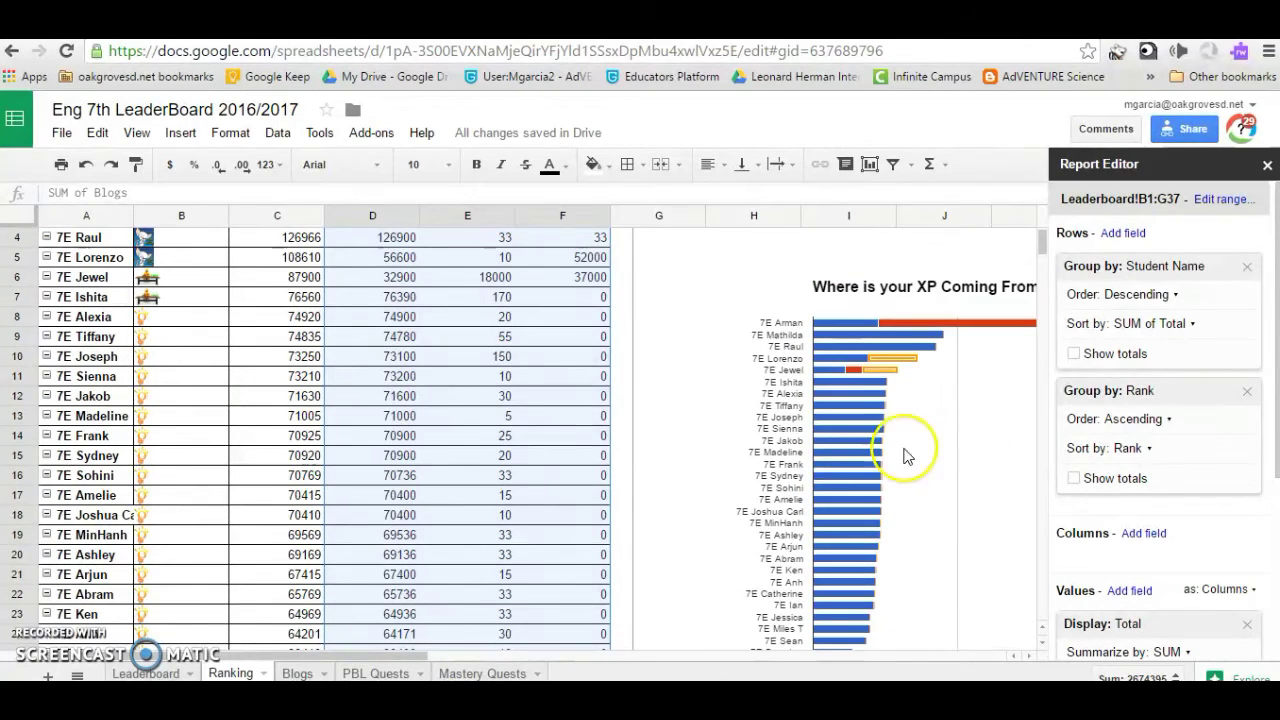
left_click(614, 515)
left_click(1046, 480)
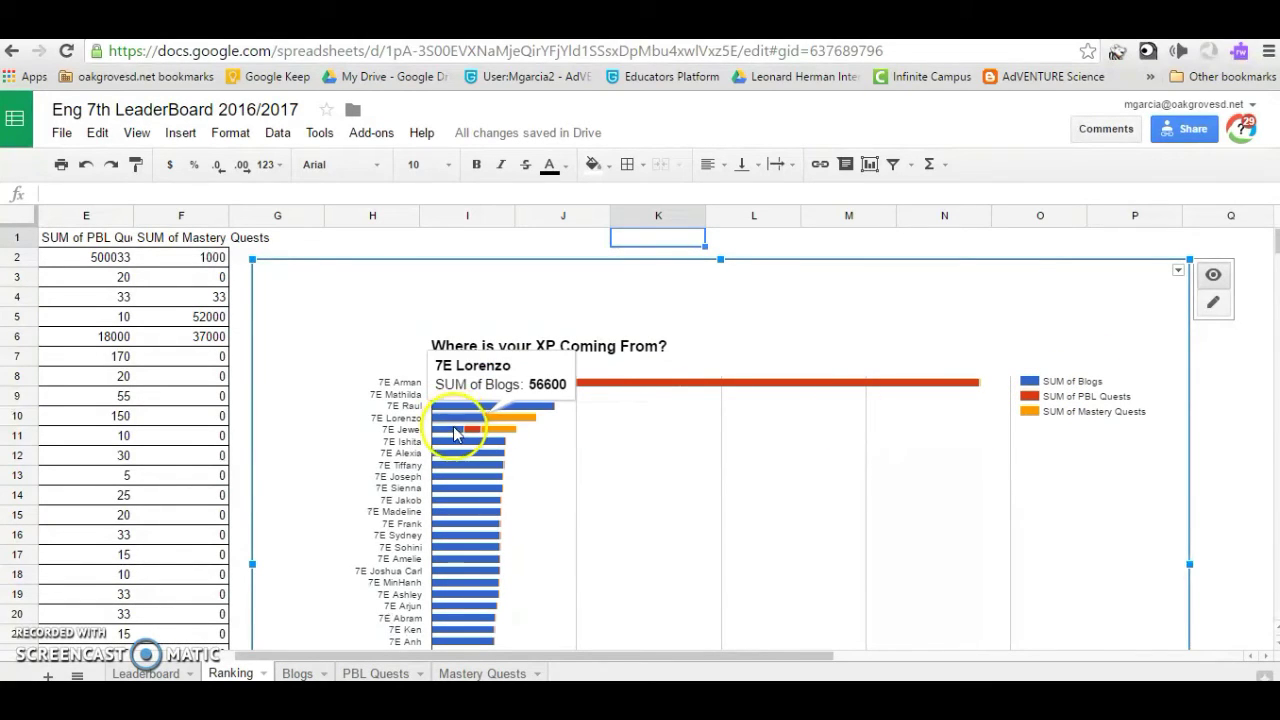
mouse_move(453, 438)
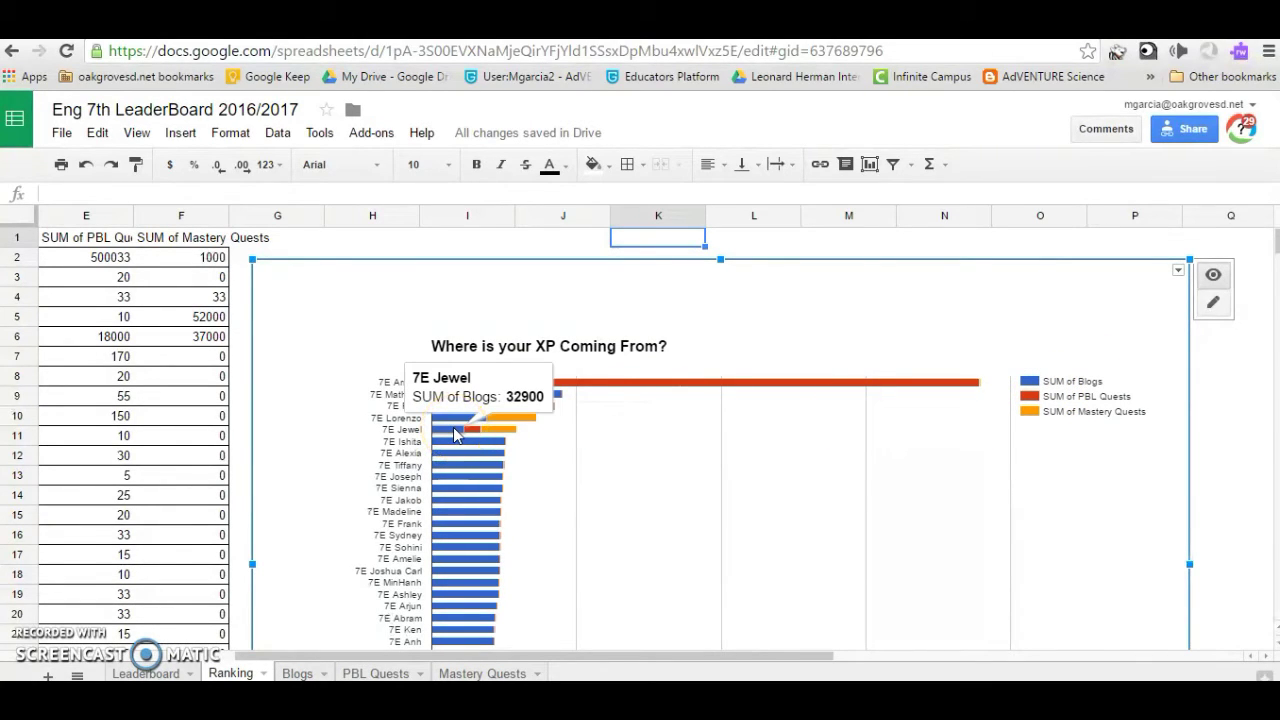
left_click(468, 430)
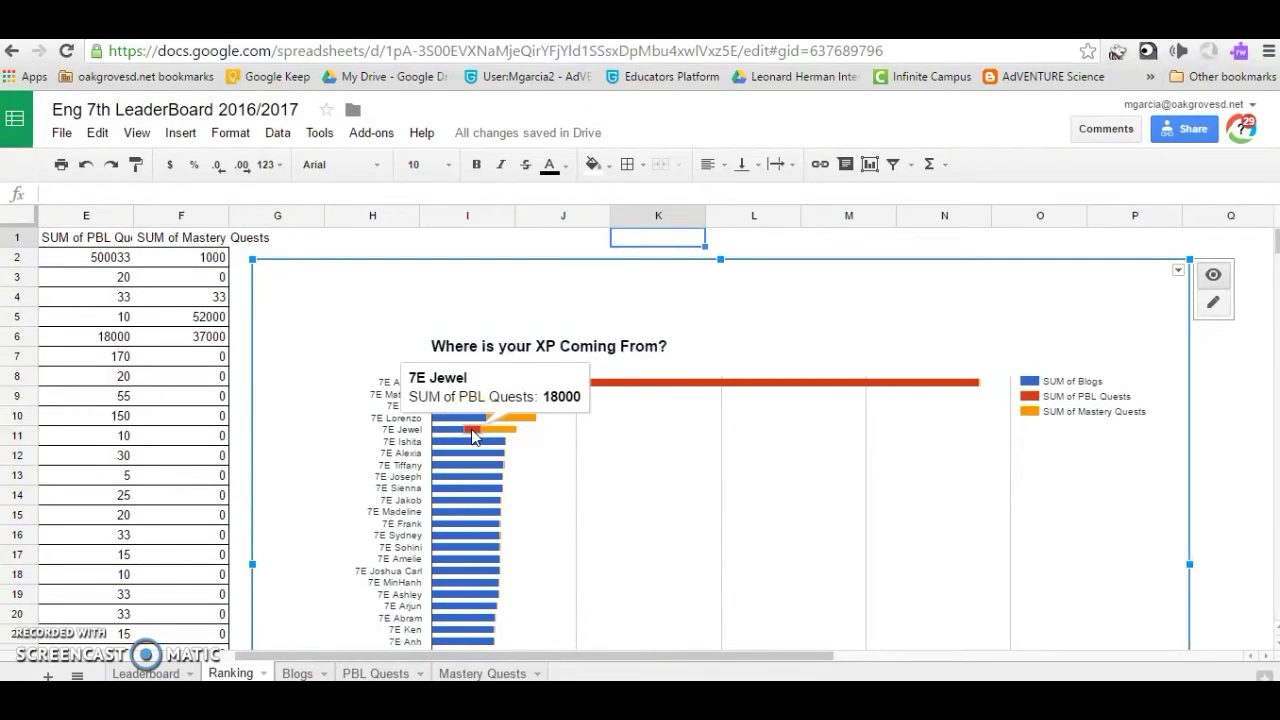
mouse_move(494, 434)
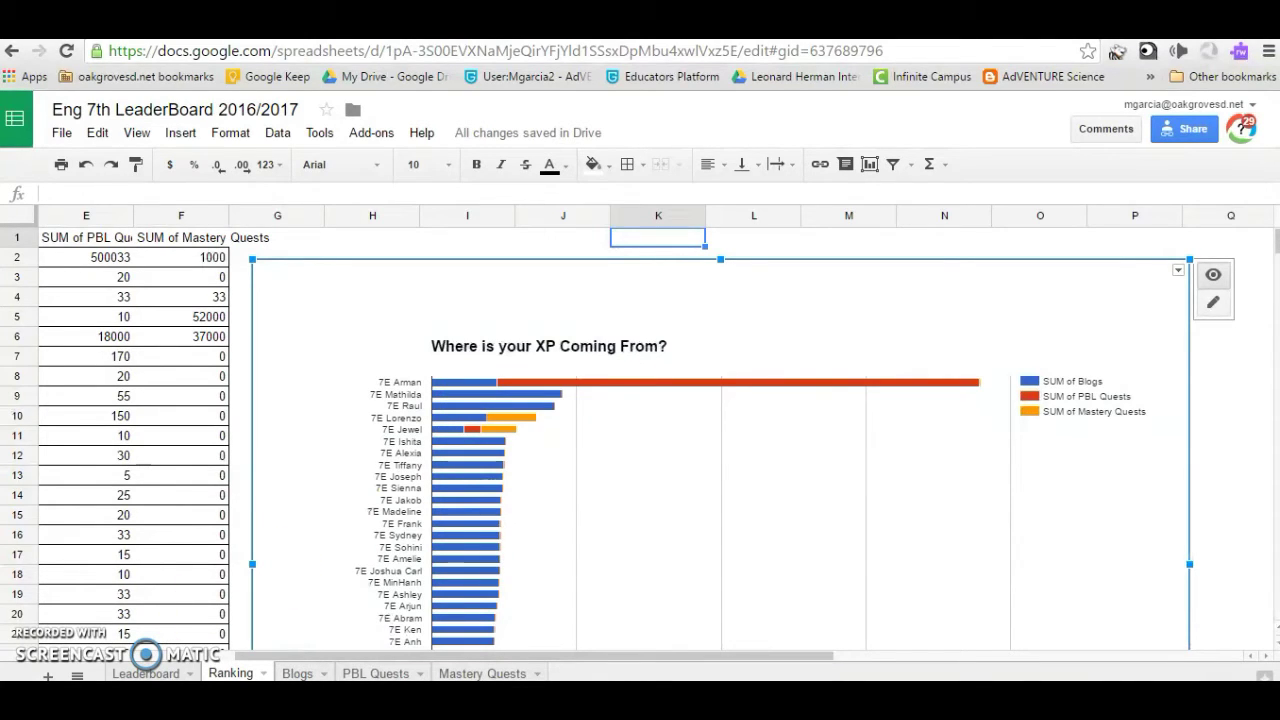
scroll(414, 586, "down", 2)
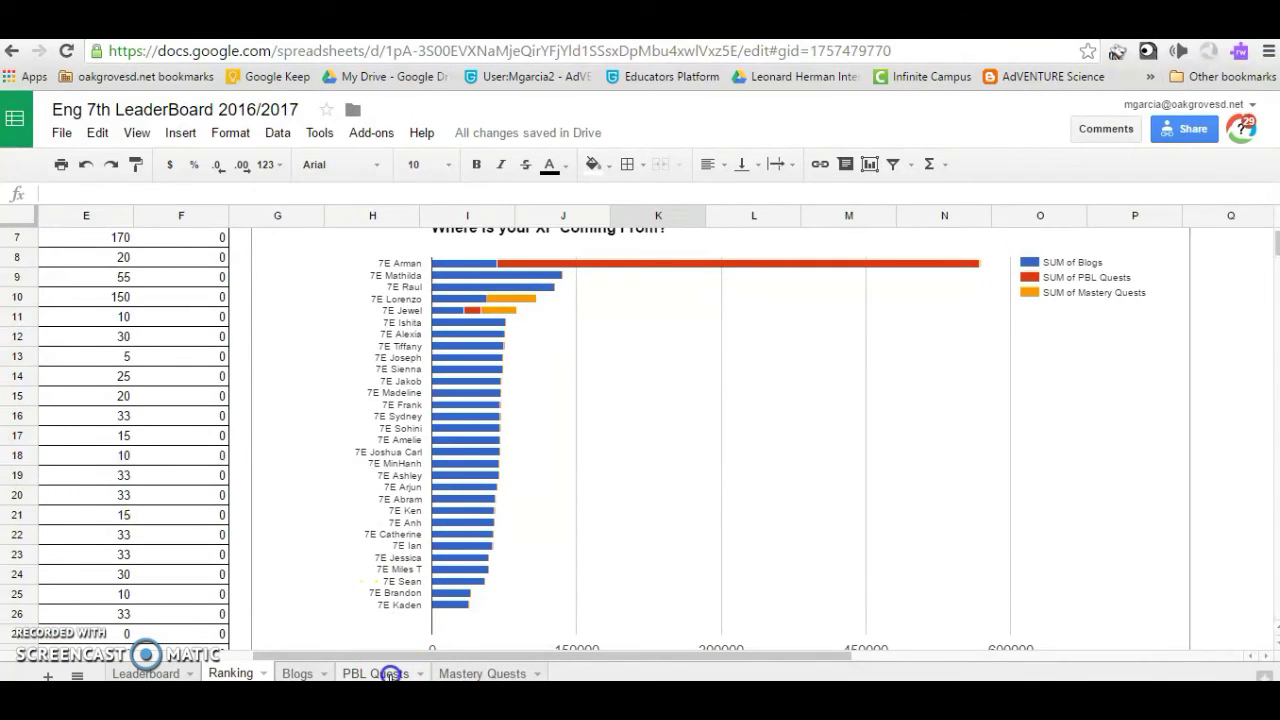
Step: On the PBL Quests sheet, enter 15000 in E15, 24000 in F15 and 8000 in G15 for the student in row 15
left_click(376, 673)
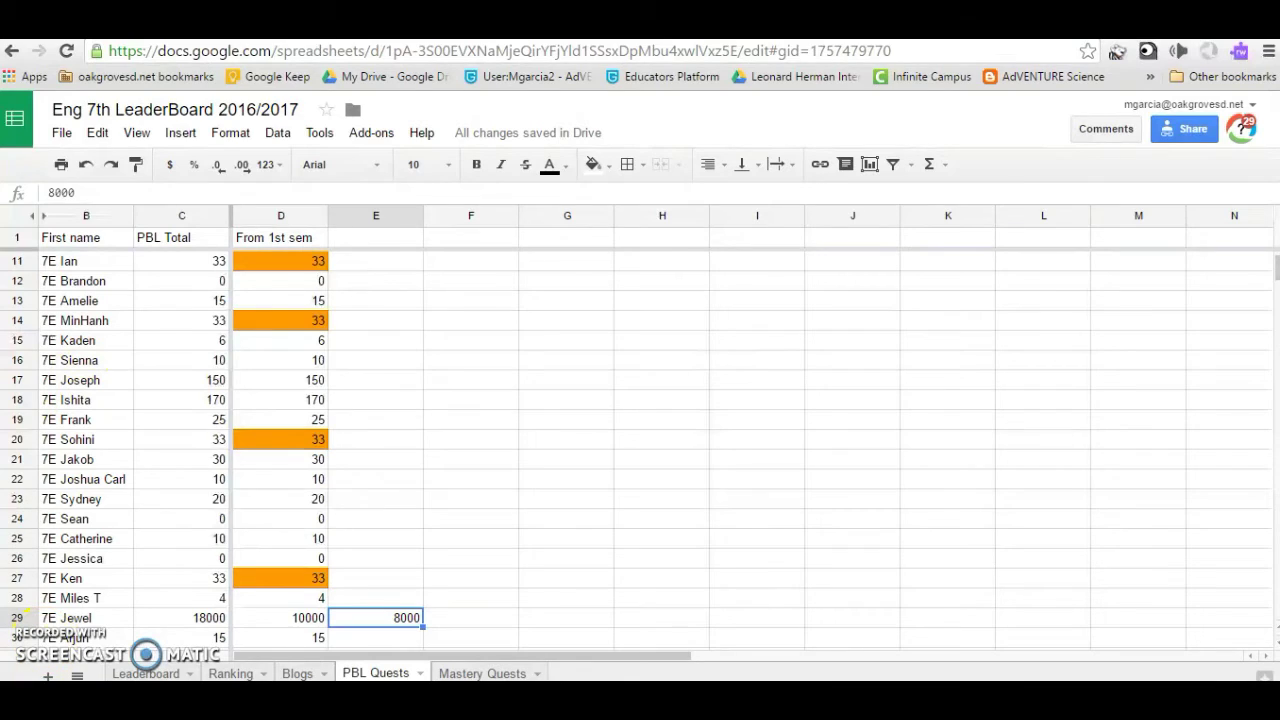
left_click(372, 342)
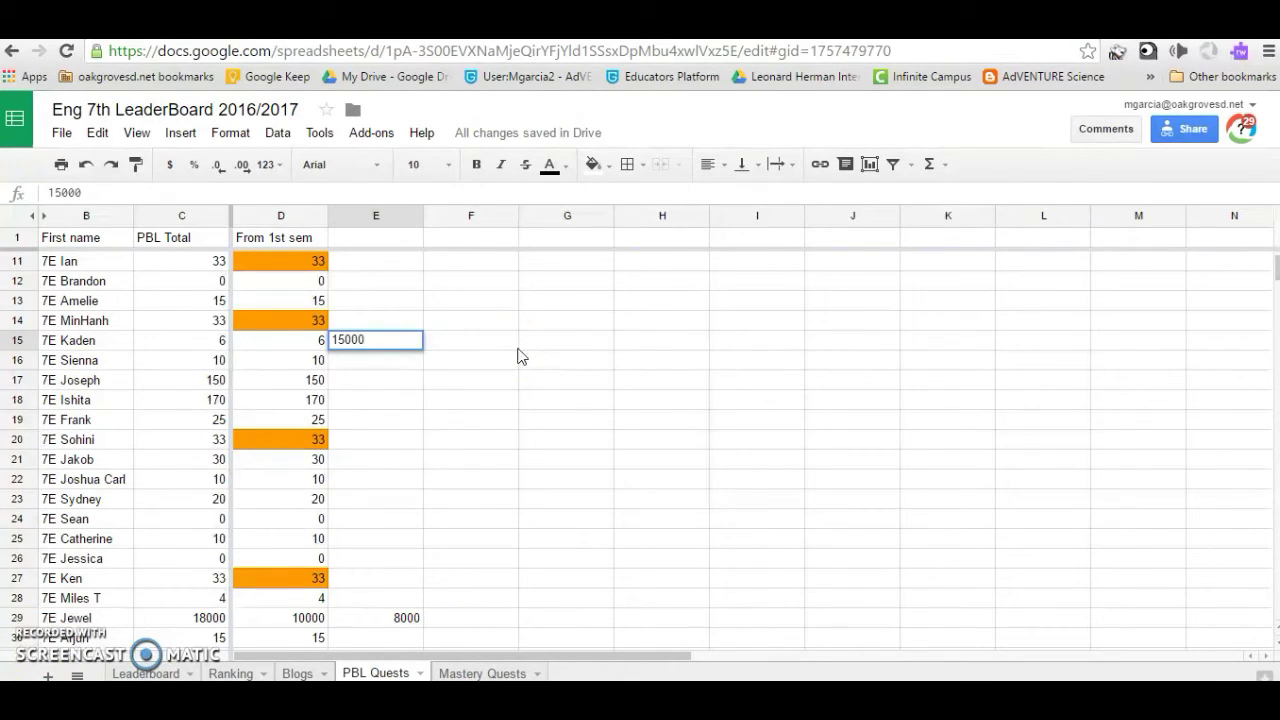
left_click(487, 342)
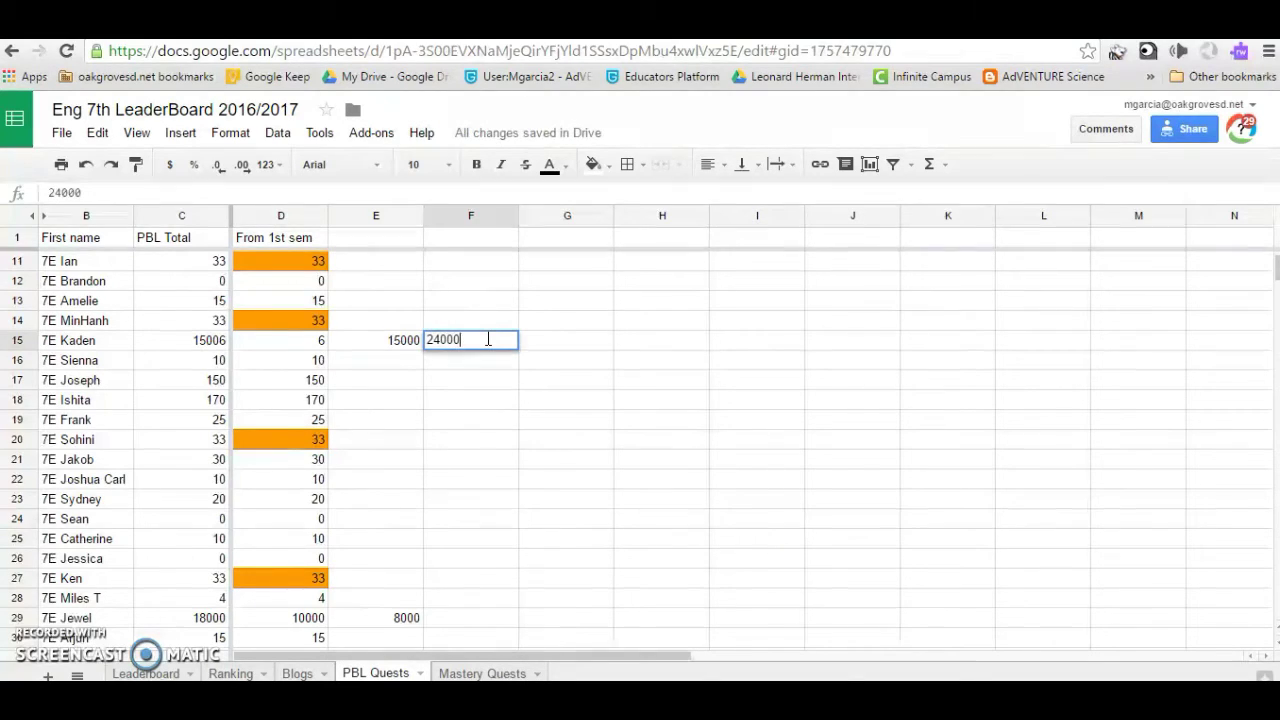
left_click(549, 341)
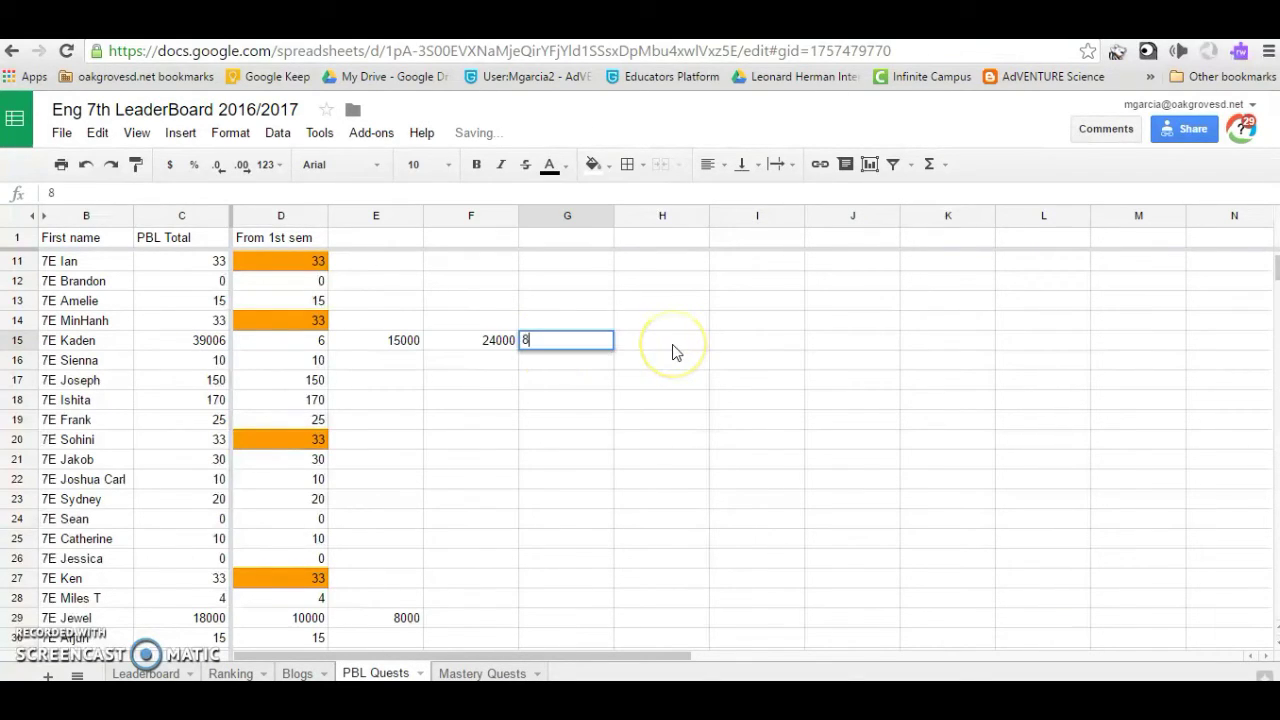
Step: On the Mastery Quests sheet, enter 7000 in D15, 15000 in E15 and 7000 in F15 for the same student
left_click(474, 673)
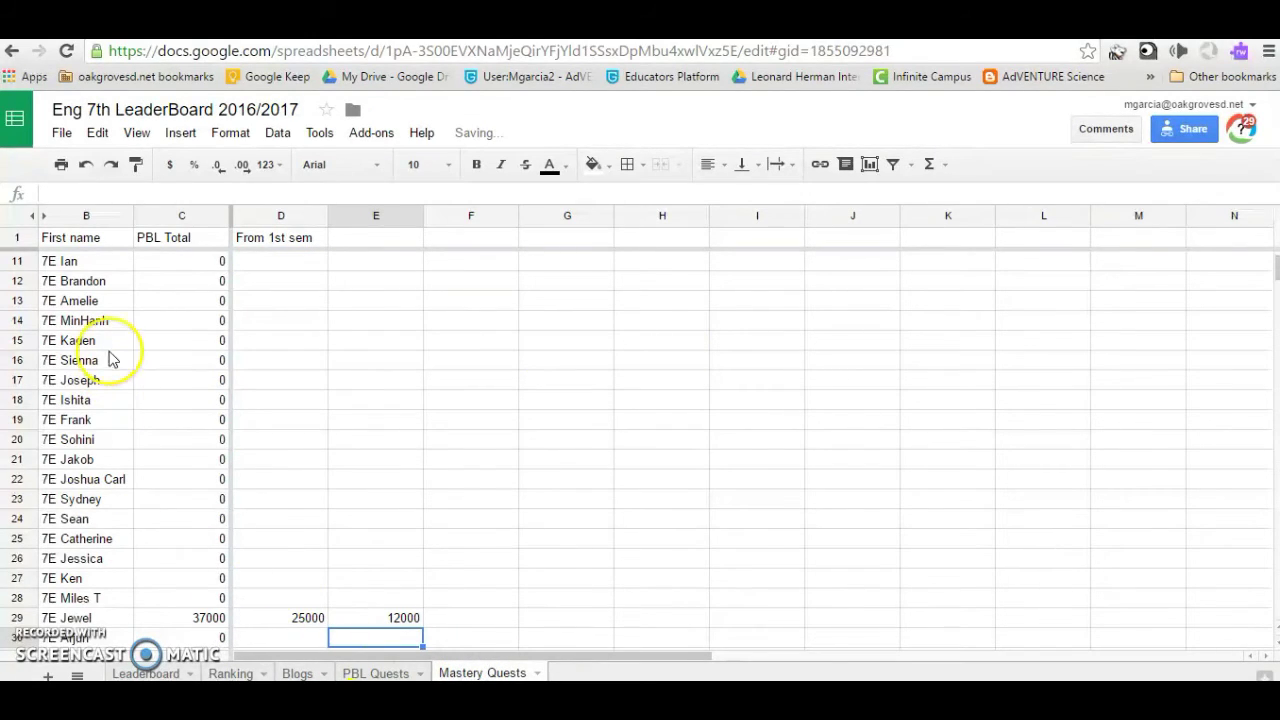
left_click(272, 342)
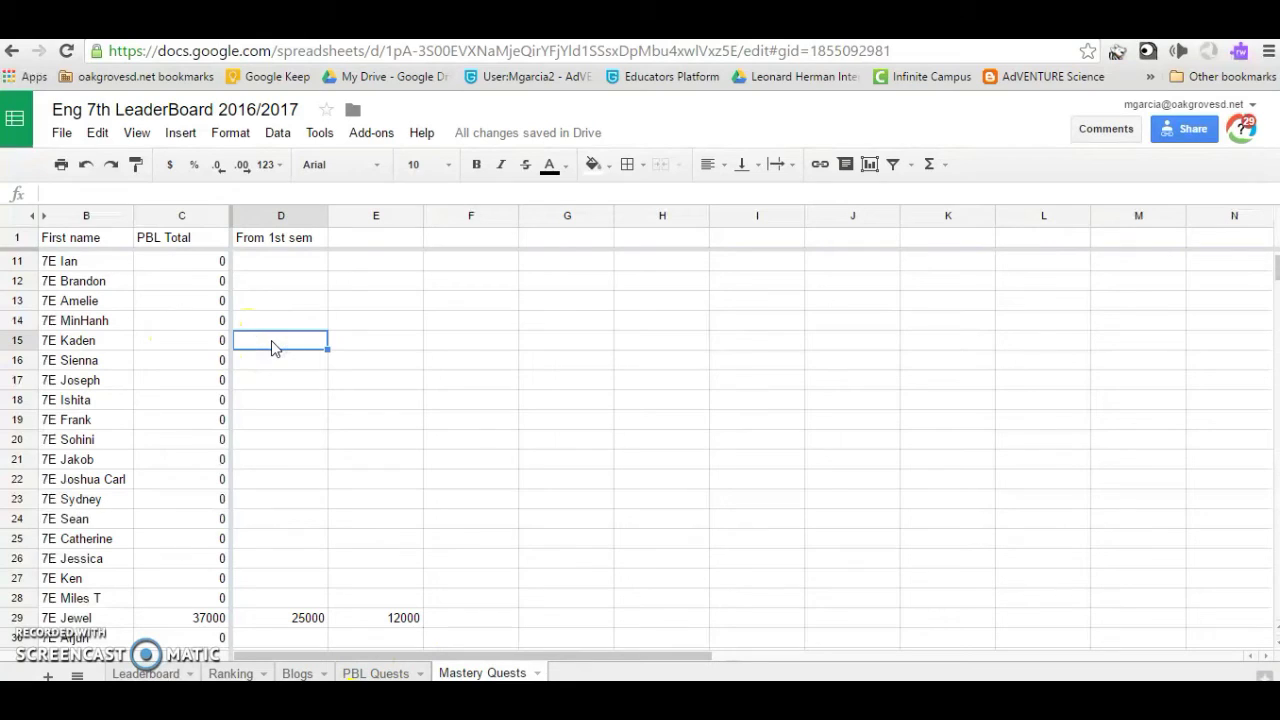
type("7000")
left_click(383, 345)
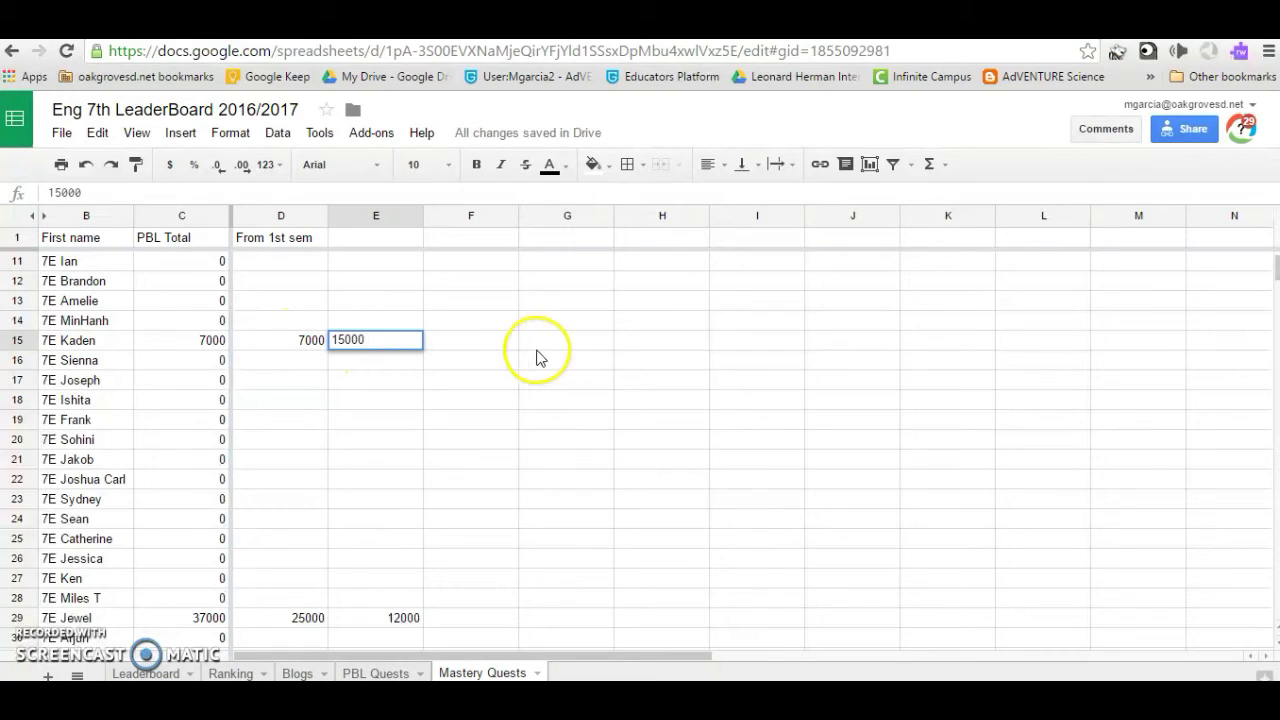
left_click(492, 342)
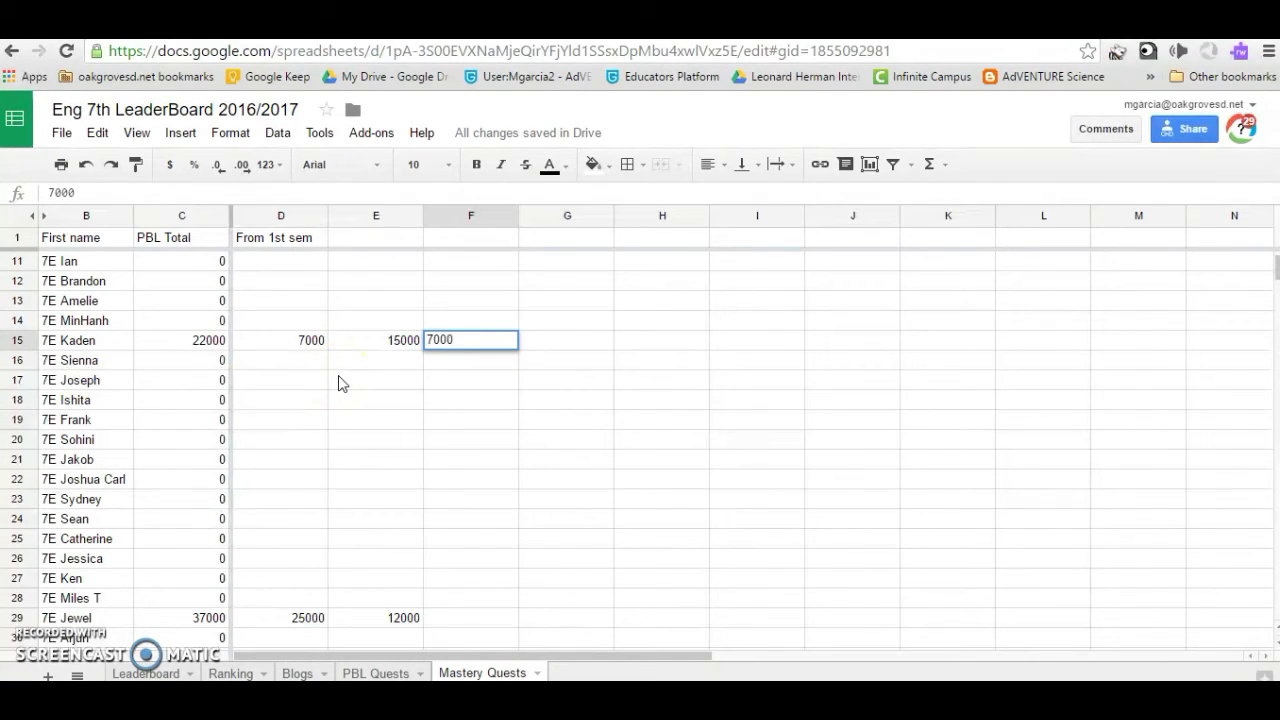
Step: Examine the Ranking sheet's chart and pivot table for the new placement of the student from row 15
left_click(232, 674)
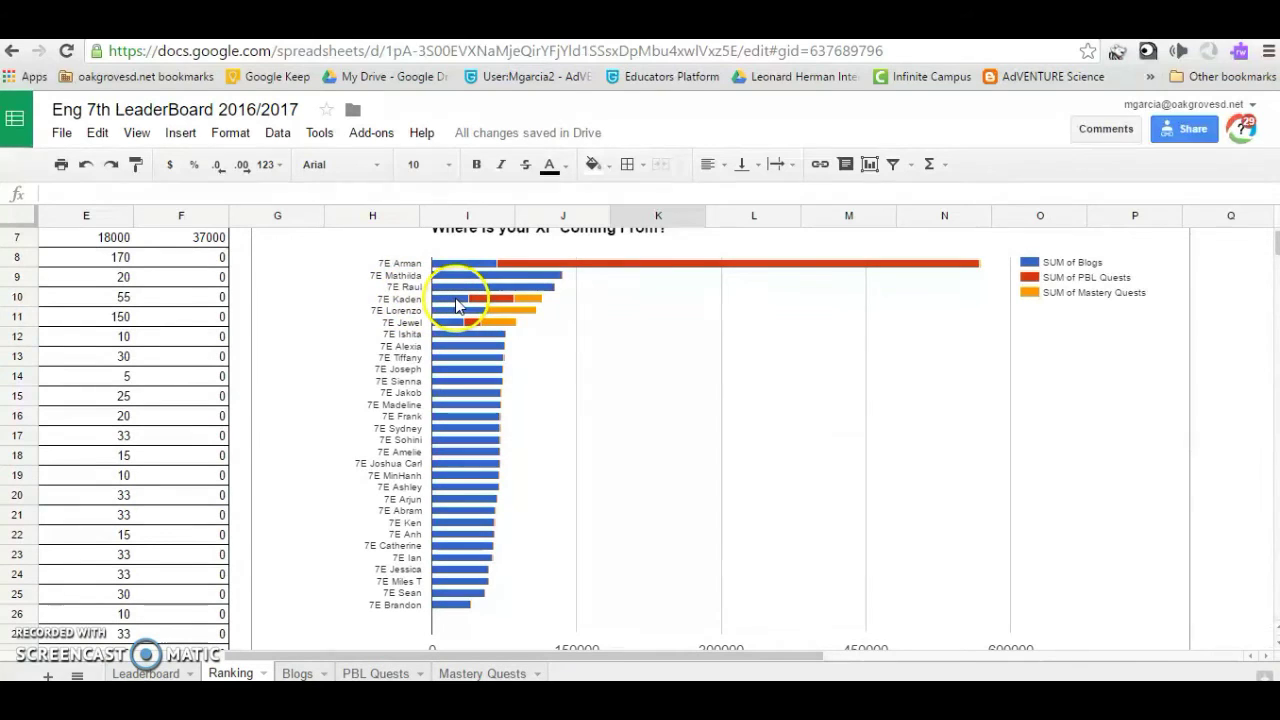
scroll(455, 424, "up", 2)
left_click(455, 424)
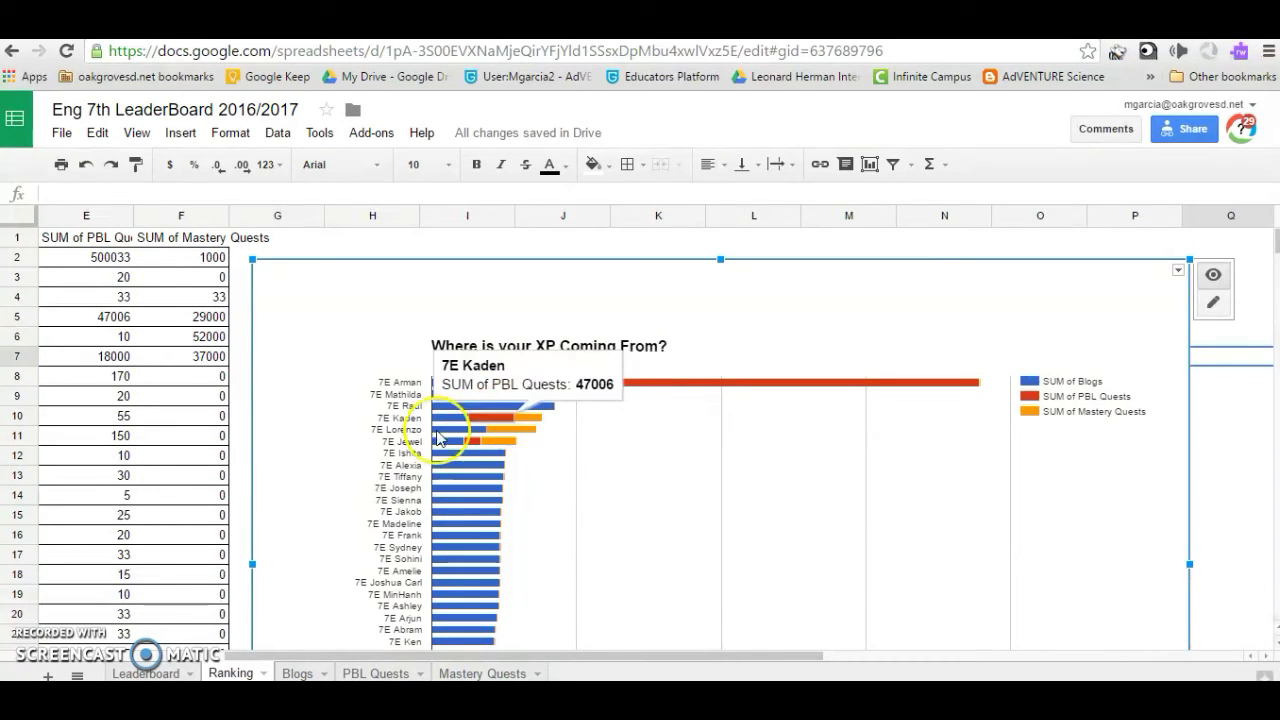
scroll(171, 316, "left", 4)
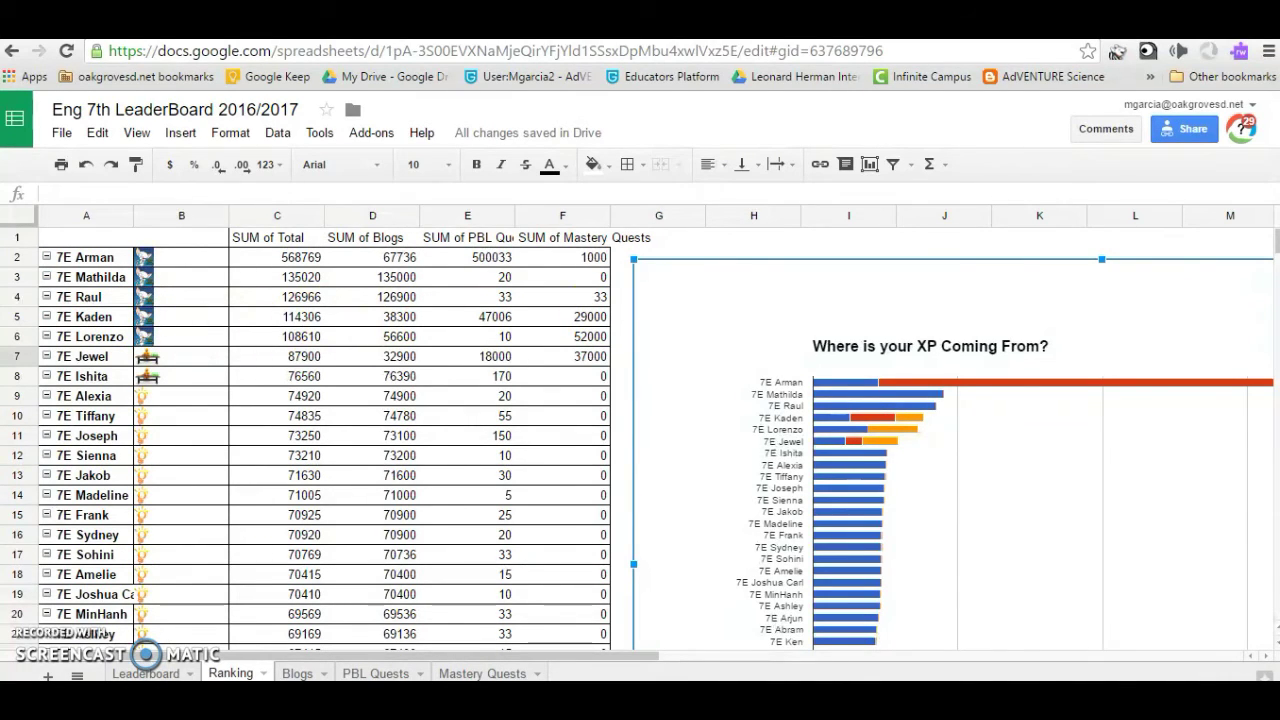
left_click(75, 278)
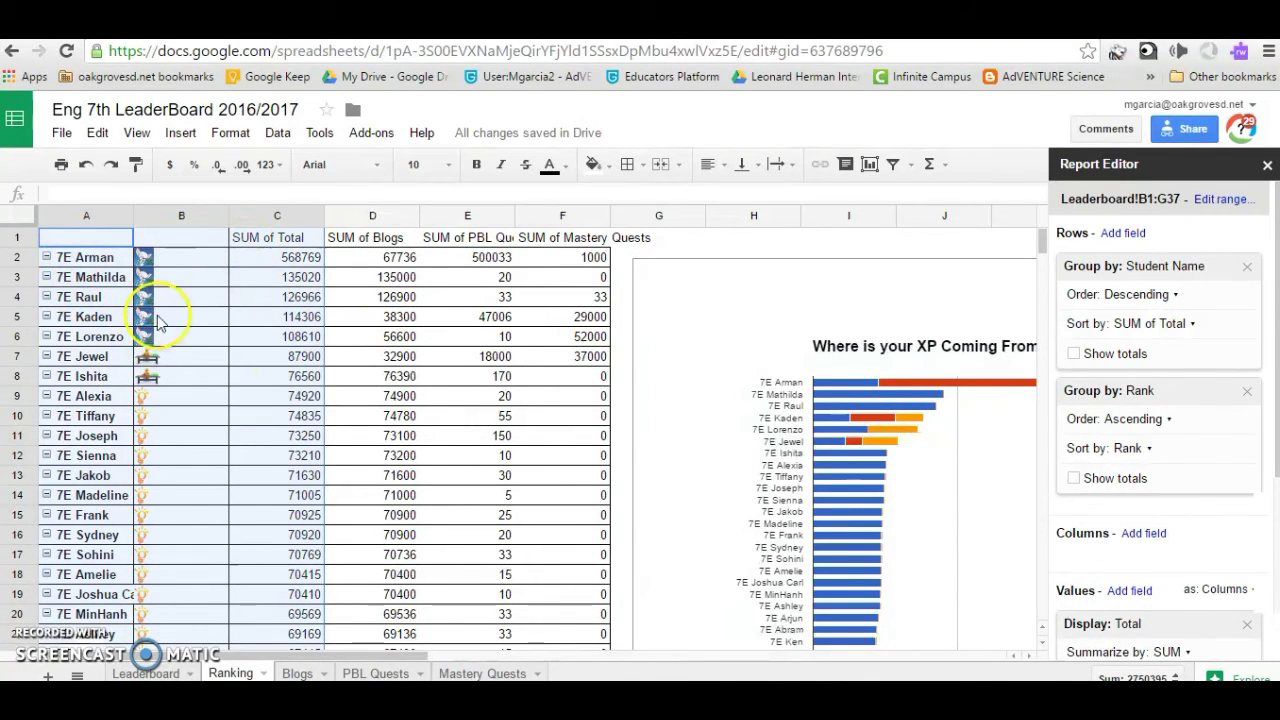
Step: Publish the "Where is your XP Coming From?" chart to the web as an interactive link
left_click_drag(257, 655, 519, 660)
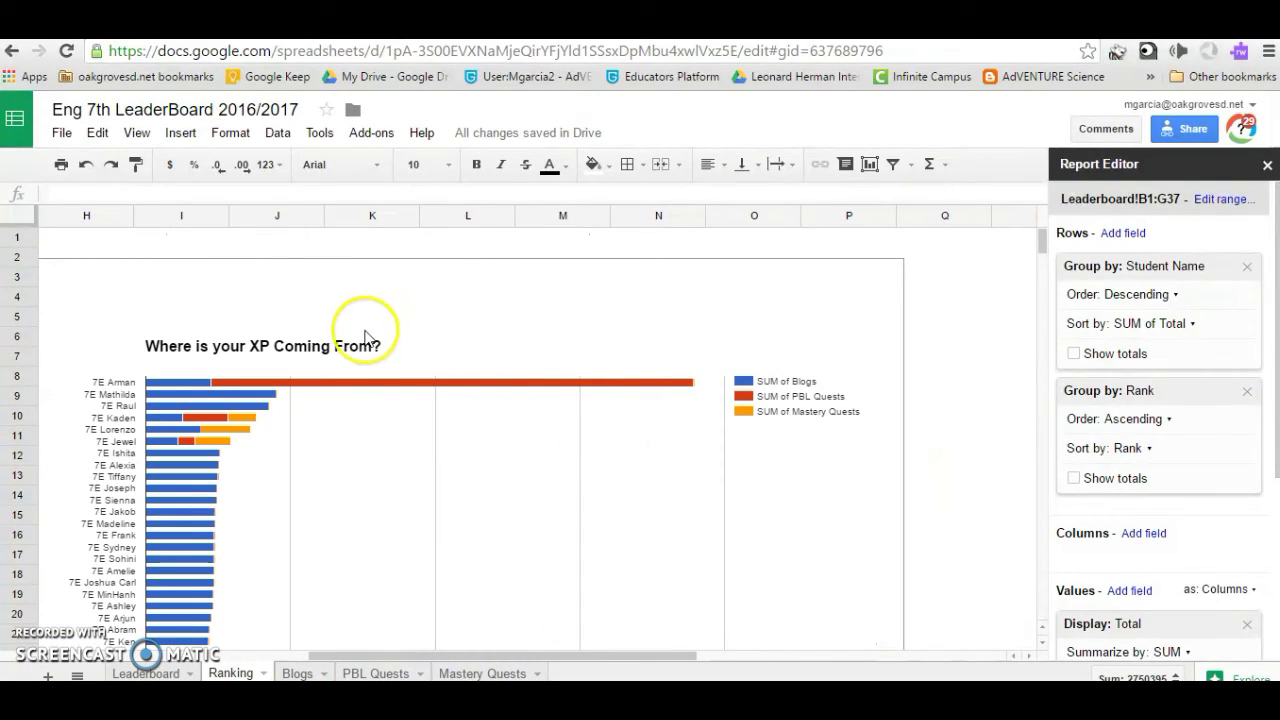
left_click(887, 283)
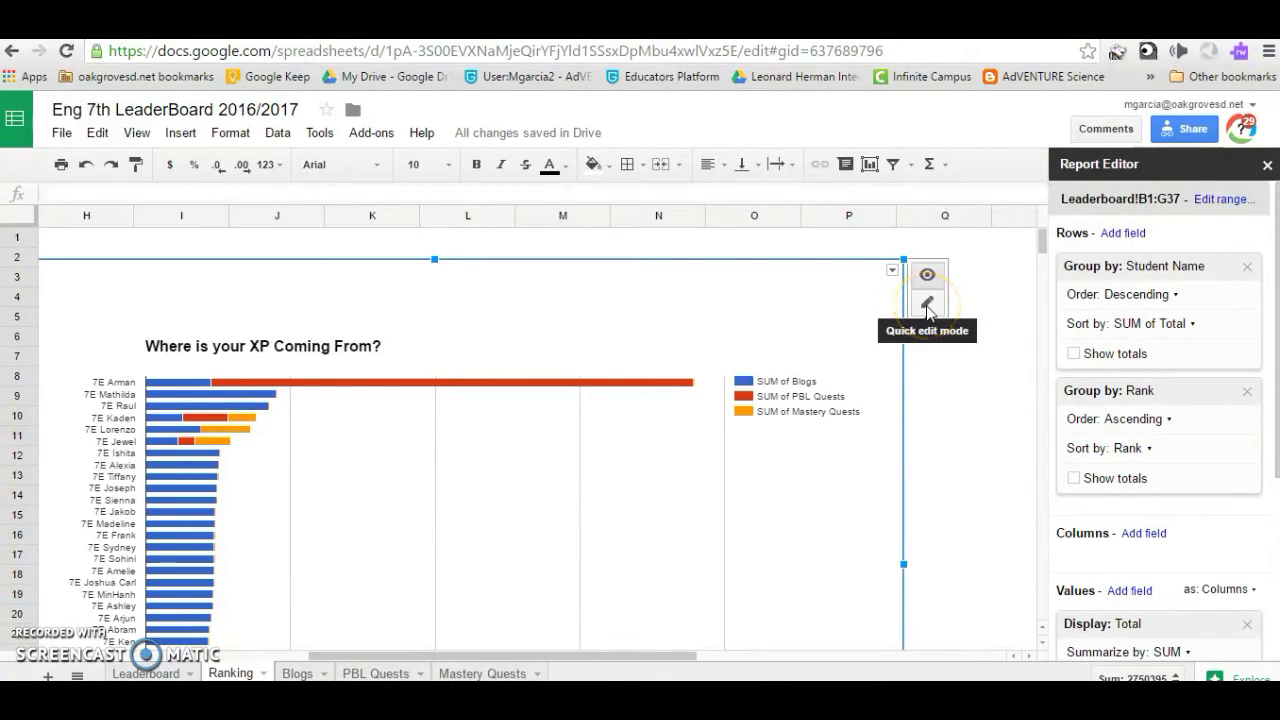
left_click(892, 271)
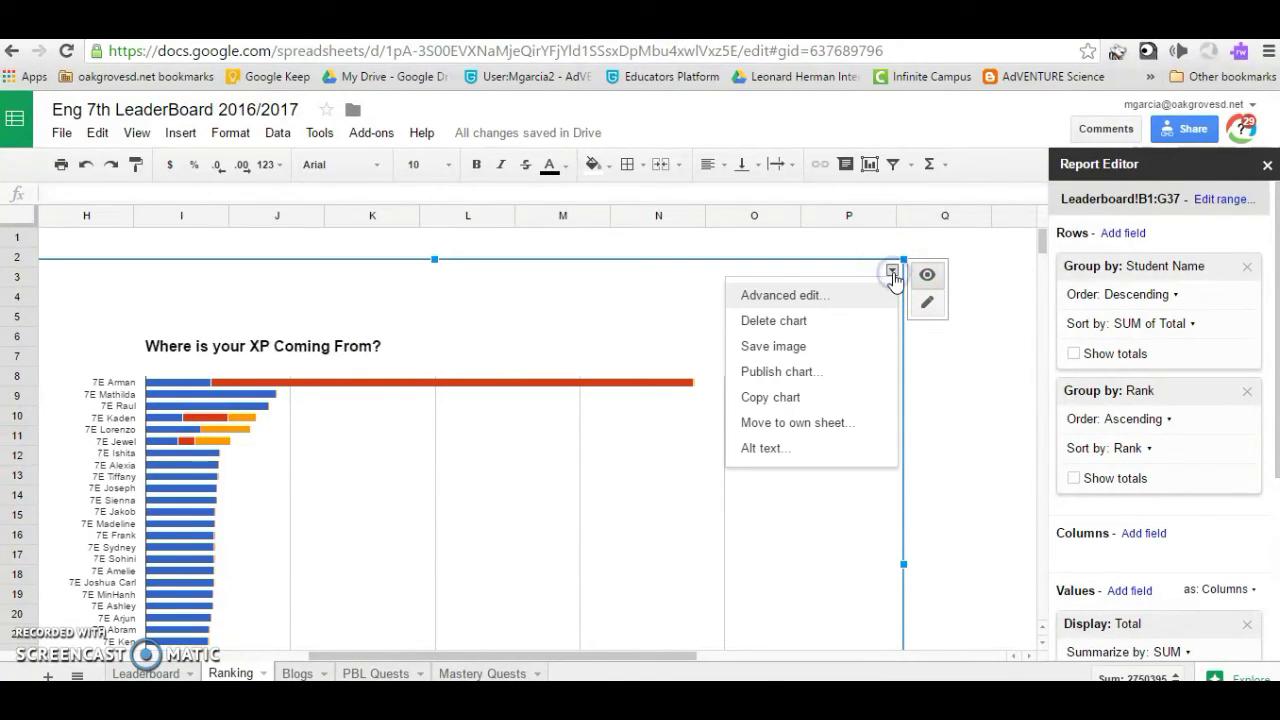
left_click(796, 378)
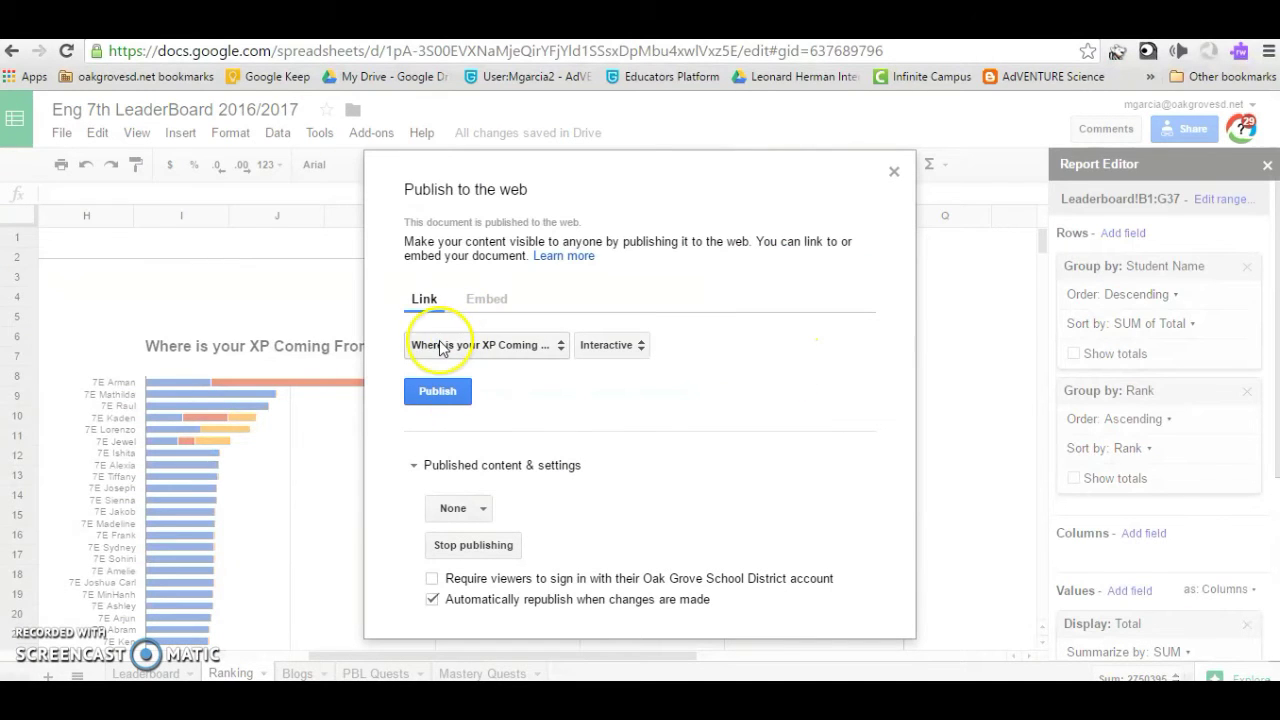
left_click(445, 394)
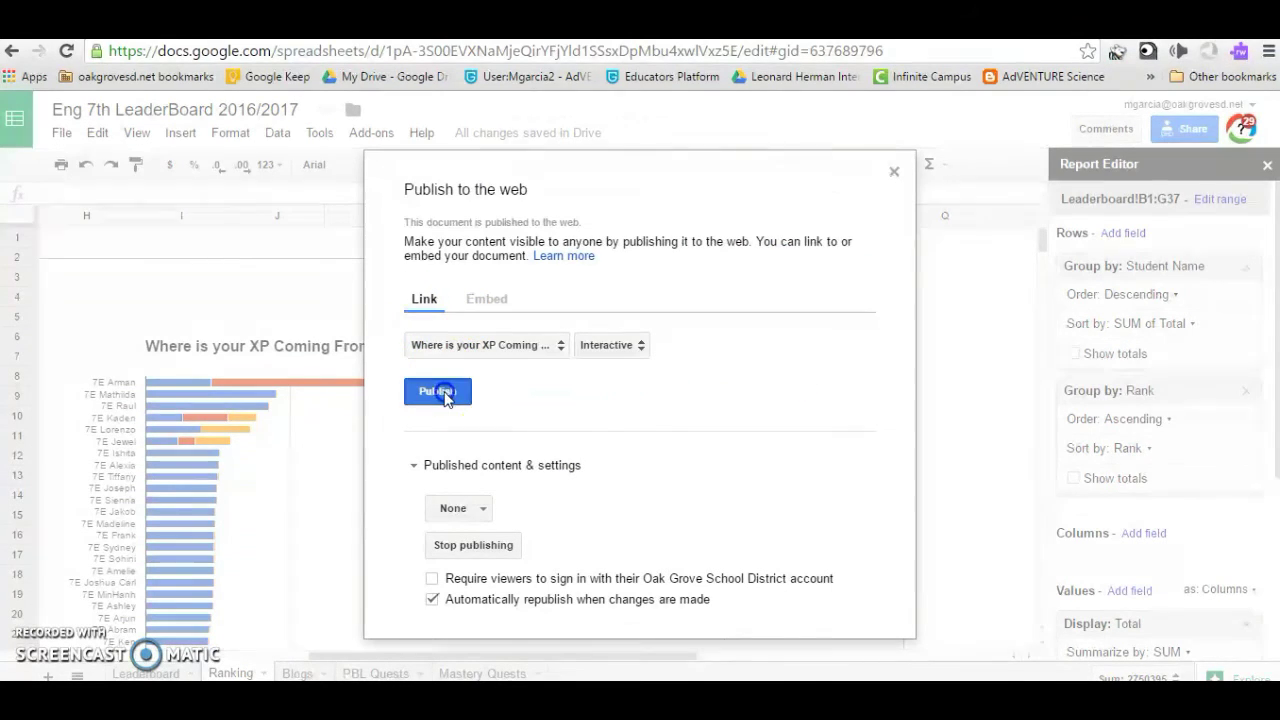
left_click(717, 158)
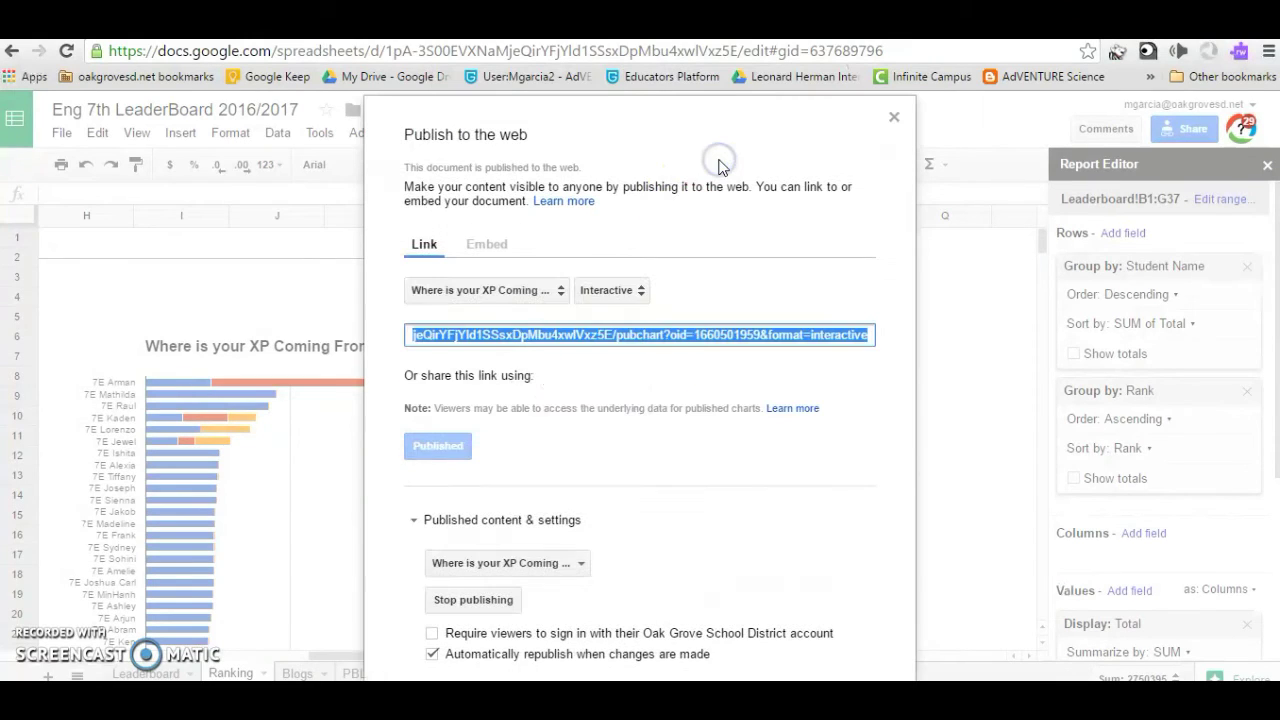
Step: Copy the published chart's link and open it in a new browser tab
double_click(550, 342)
left_click(550, 342)
key("ctrl+c")
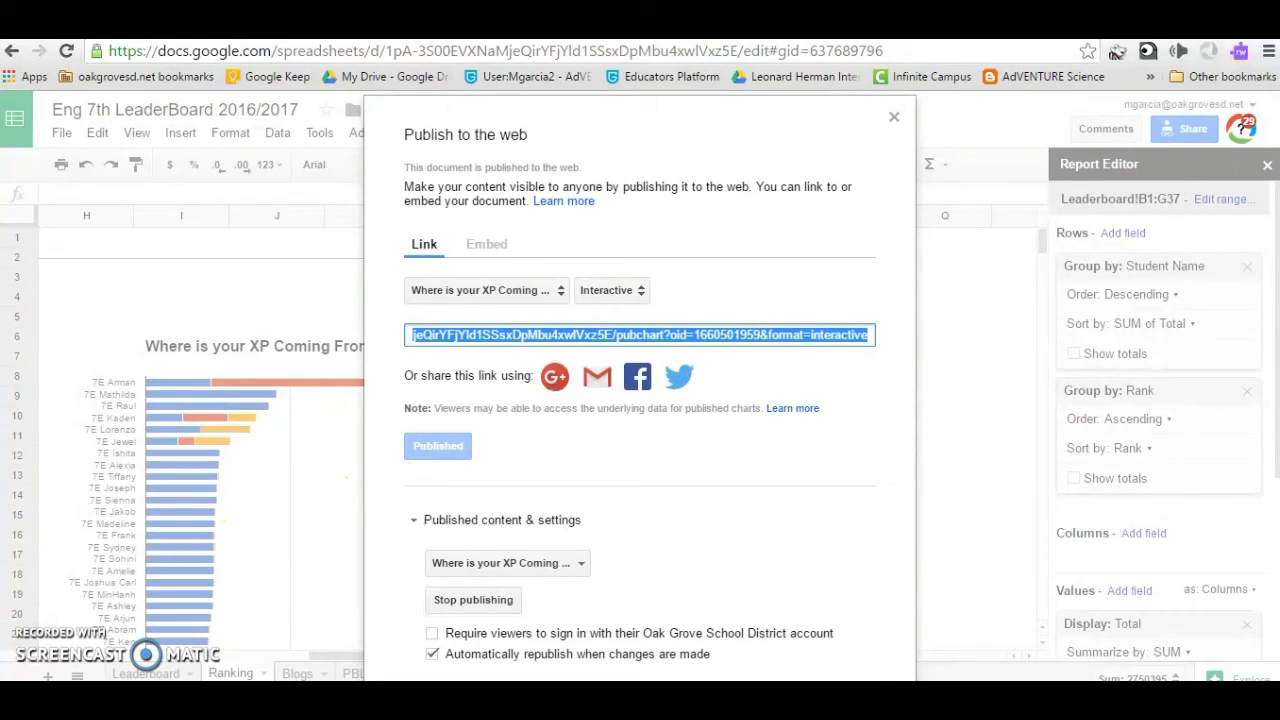
key("ctrl+t")
left_click(214, 65)
key("ctrl+v")
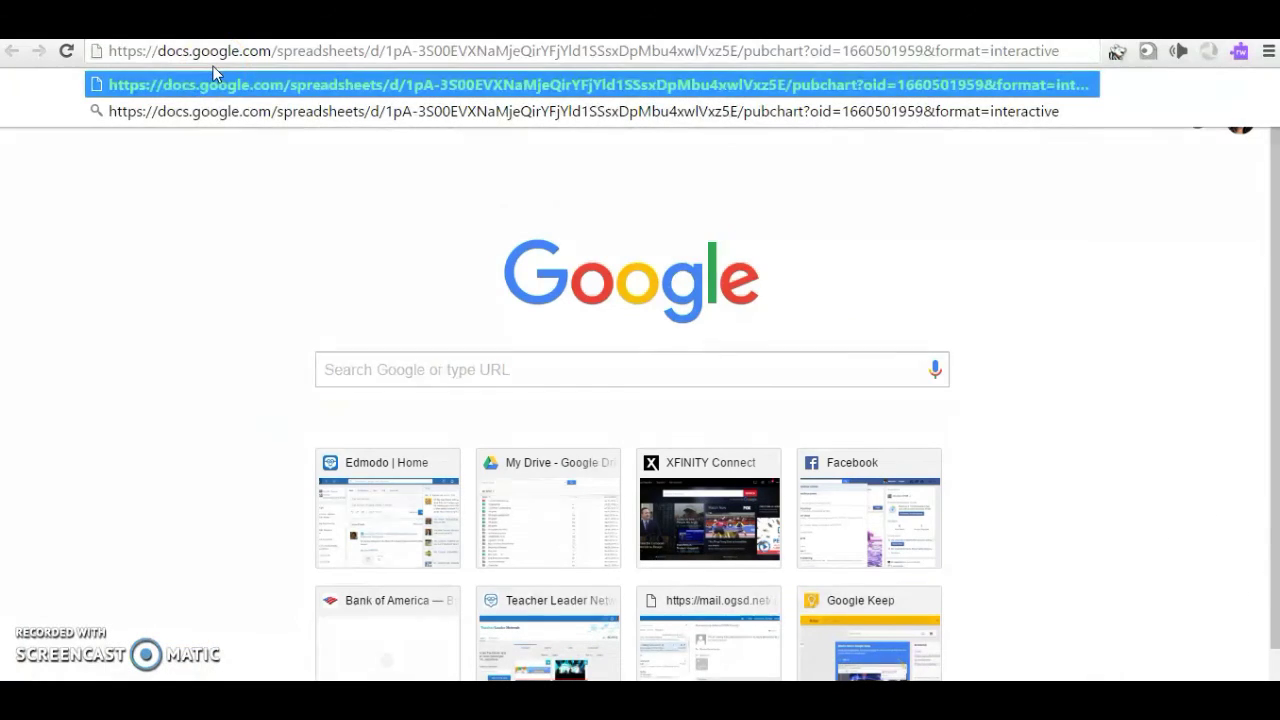
key("Return")
left_click(187, 112)
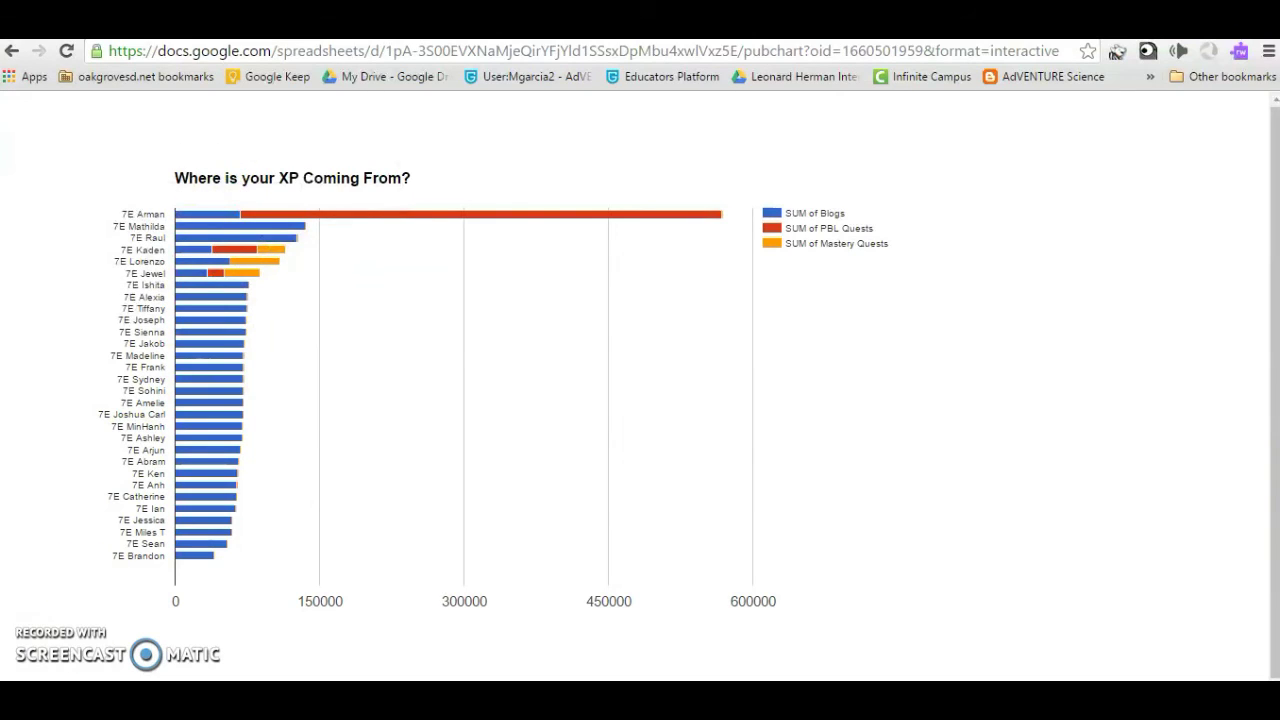
Step: Examine the Ranking sheet's Average XP chart and the average columns on the PBL Quests, Blogs, Mastery Quests and Leaderboard sheets
left_click(563, 573)
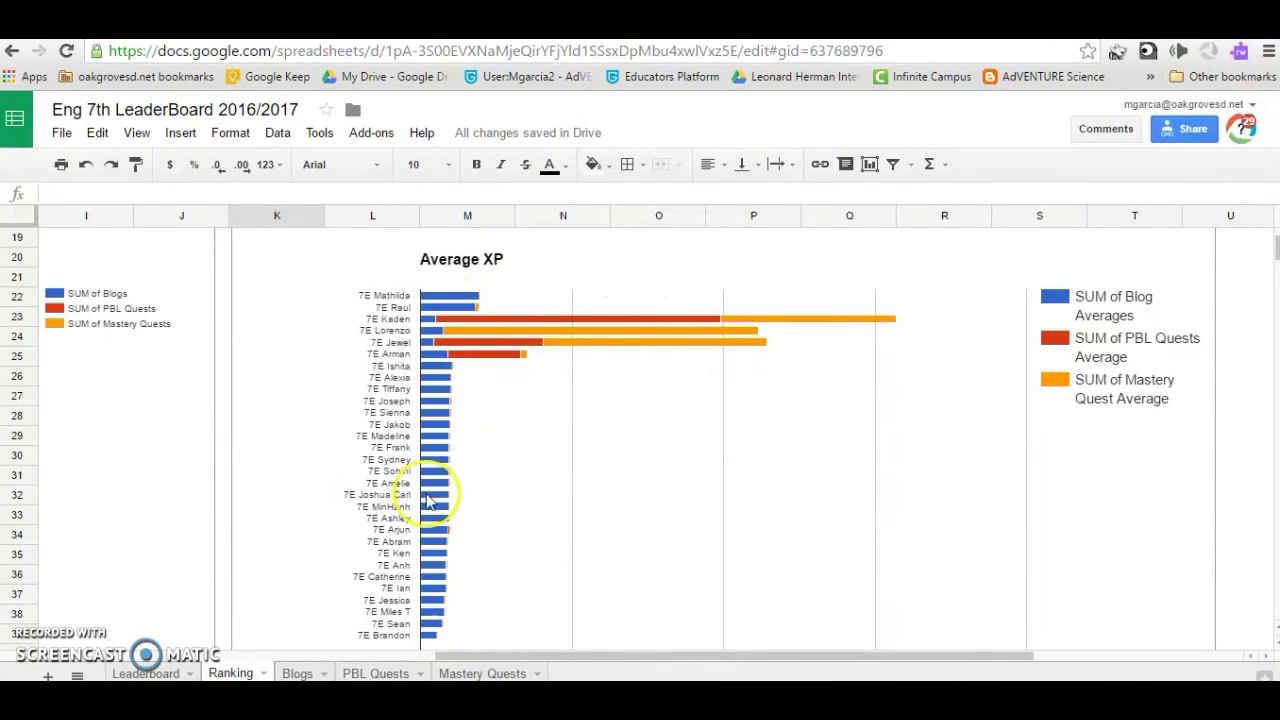
left_click(376, 673)
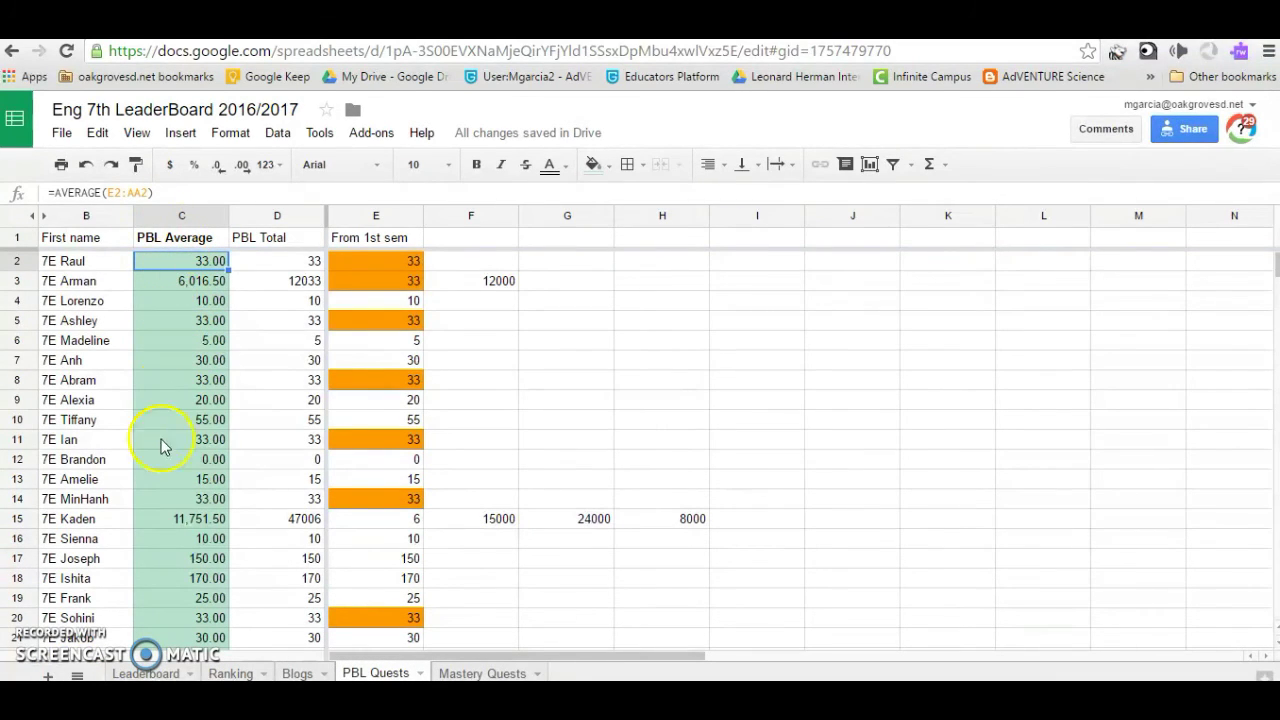
left_click(297, 673)
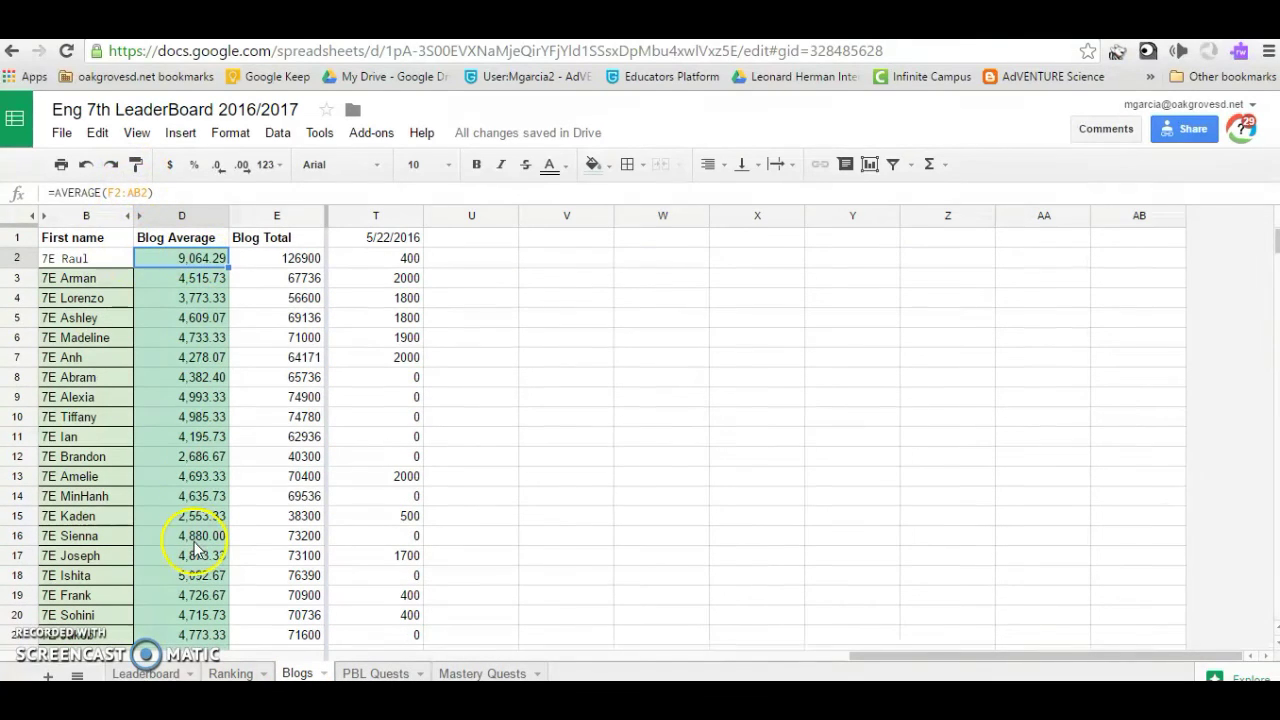
left_click(469, 675)
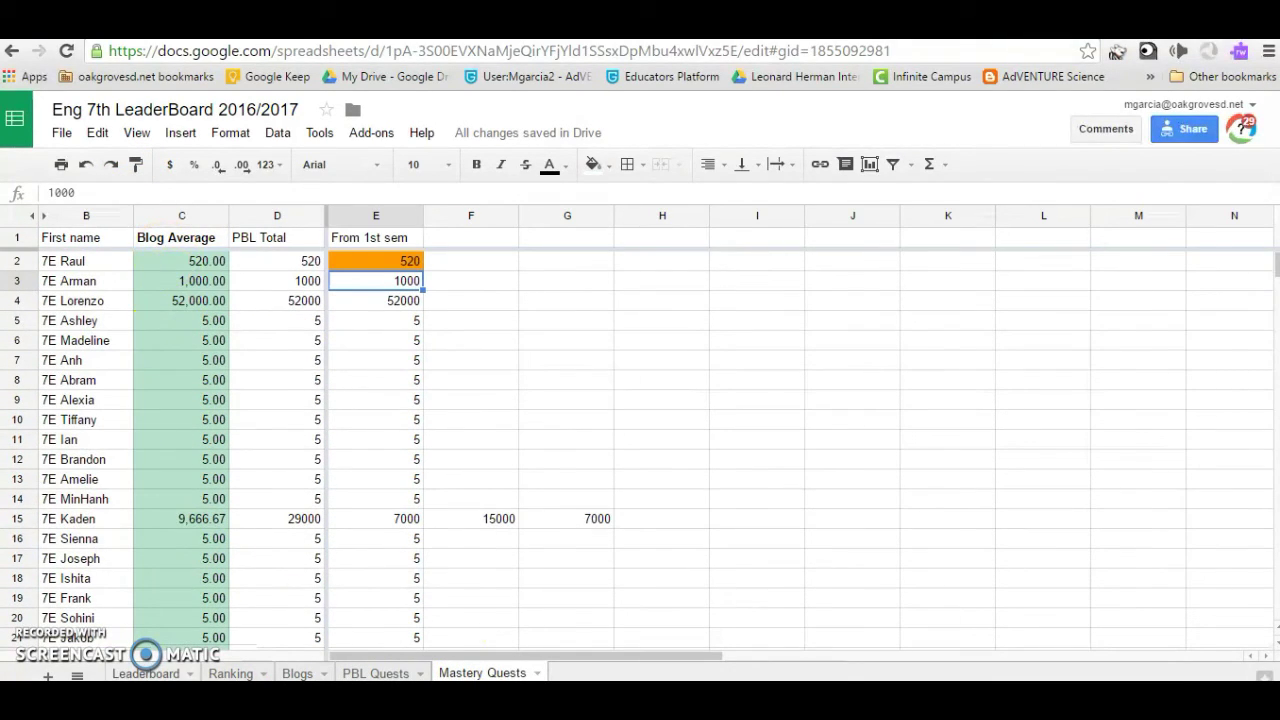
left_click(186, 264)
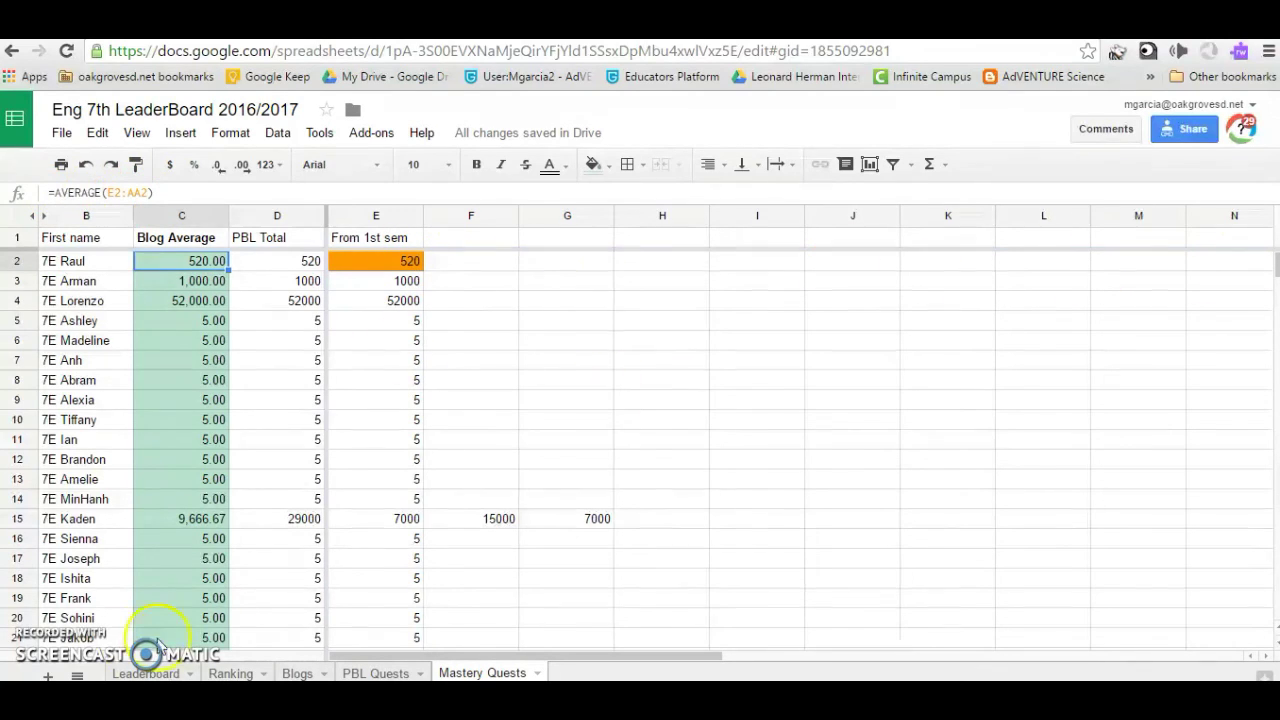
left_click(146, 673)
left_click(779, 245)
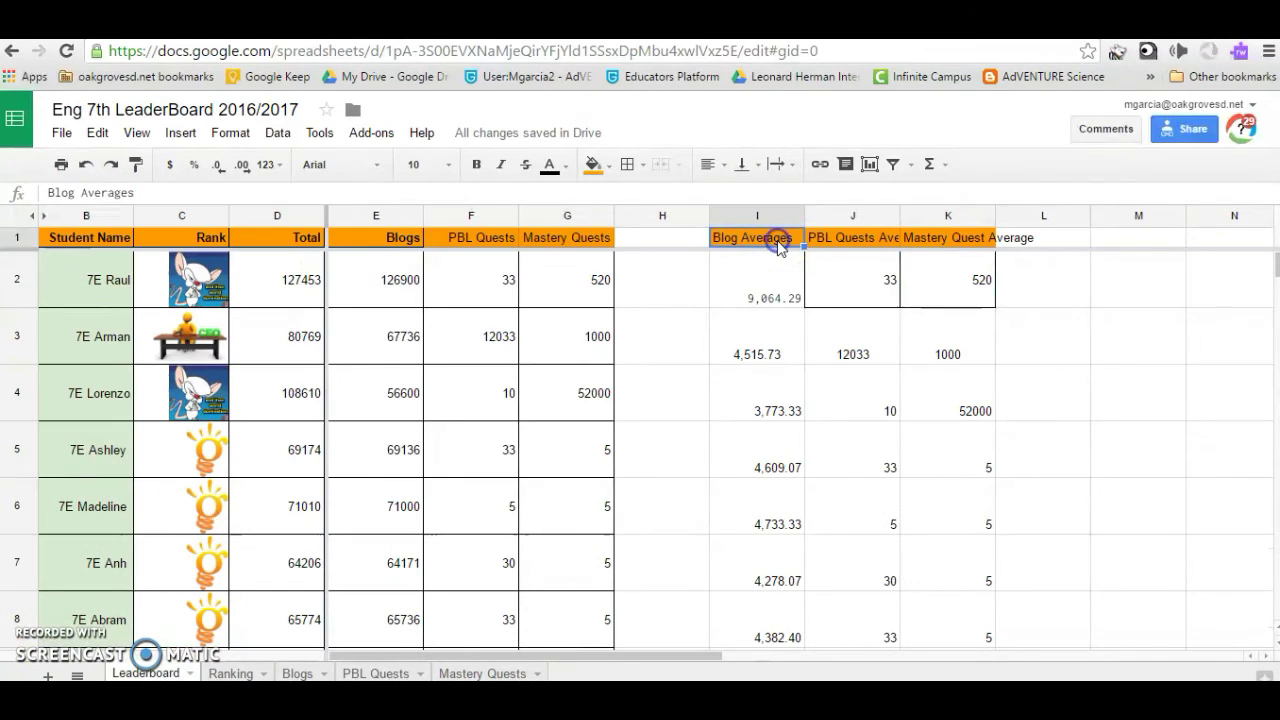
Step: Examine the Leaderboard sheet's Blog Averages column and the average value fields in the Ranking pivot table's report settings
left_click(766, 292)
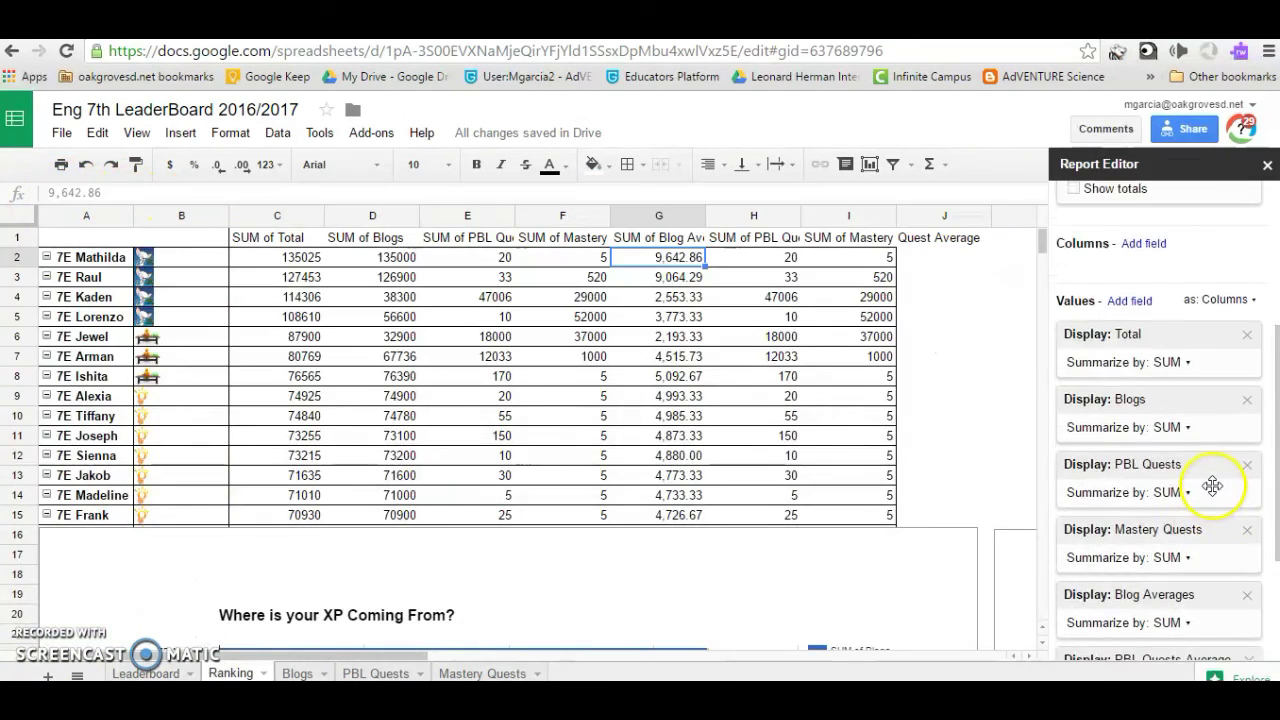
scroll(1190, 483, "up", 3)
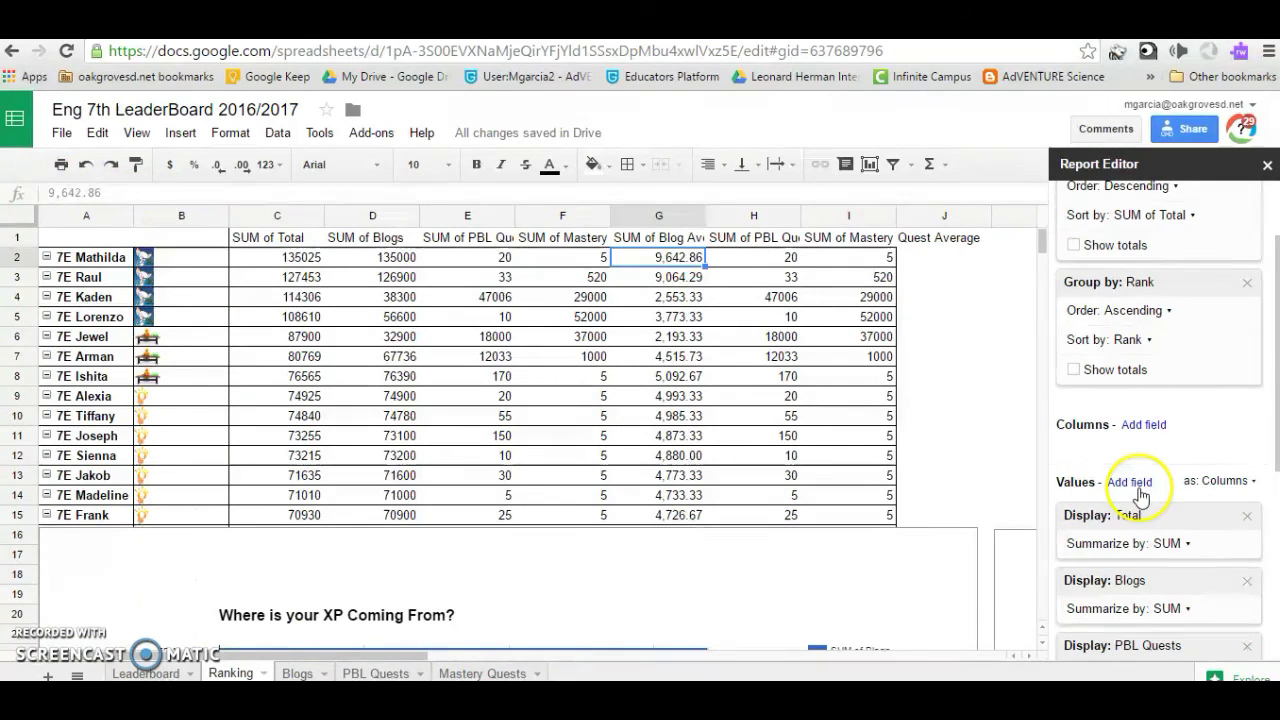
scroll(1140, 495, "down", 4)
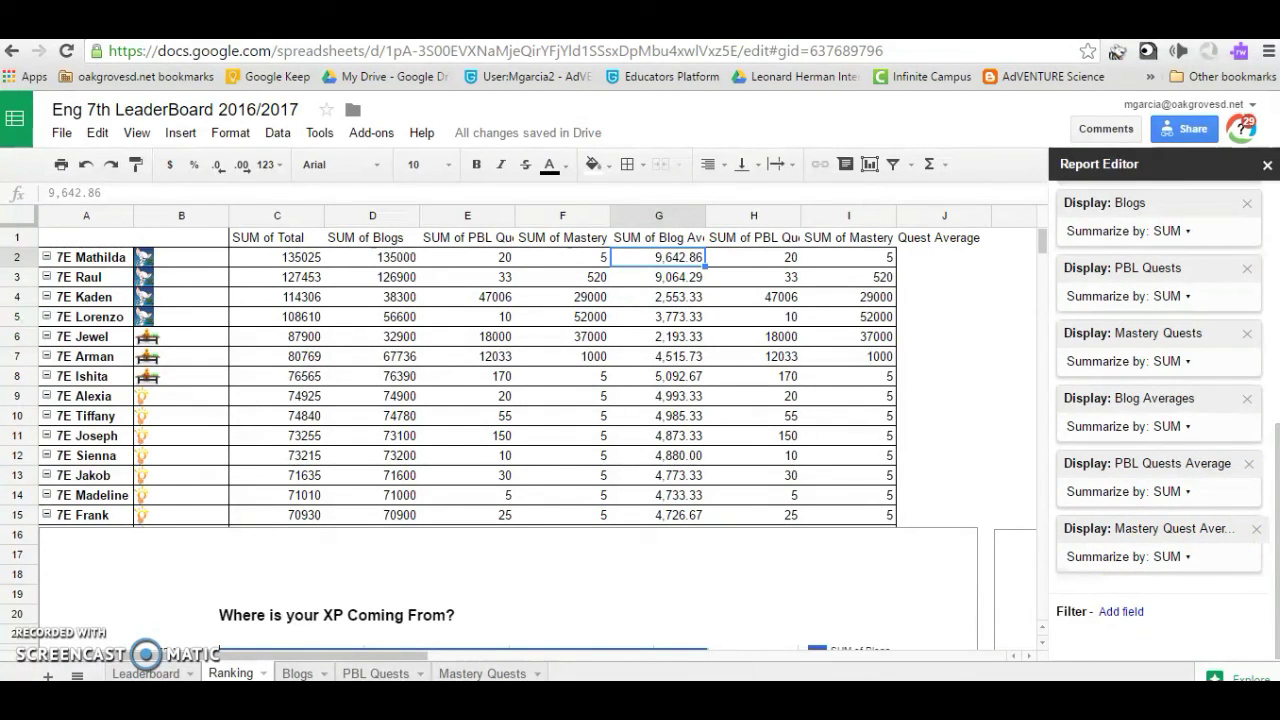
Step: Review the Average XP chart's data range and type, and compare it with the "Where is your XP Coming From?" chart
double_click(724, 425)
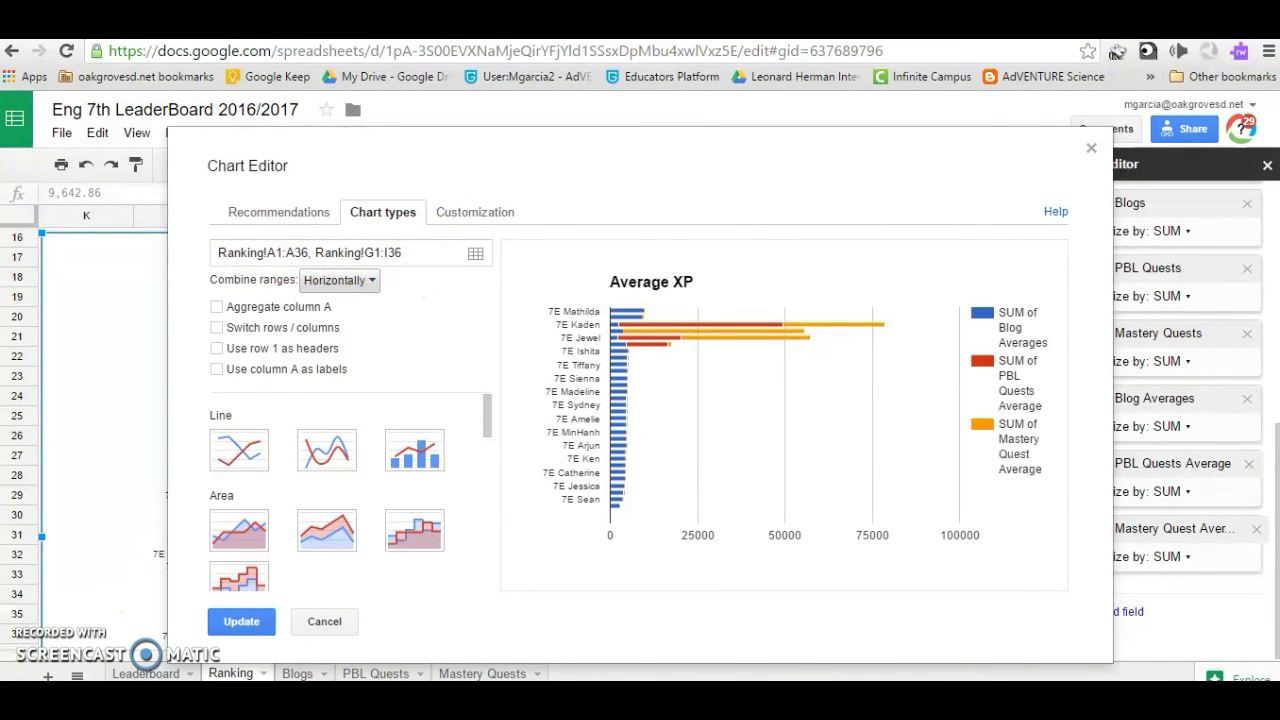
key("Escape")
left_click_drag(455, 652, 69, 652)
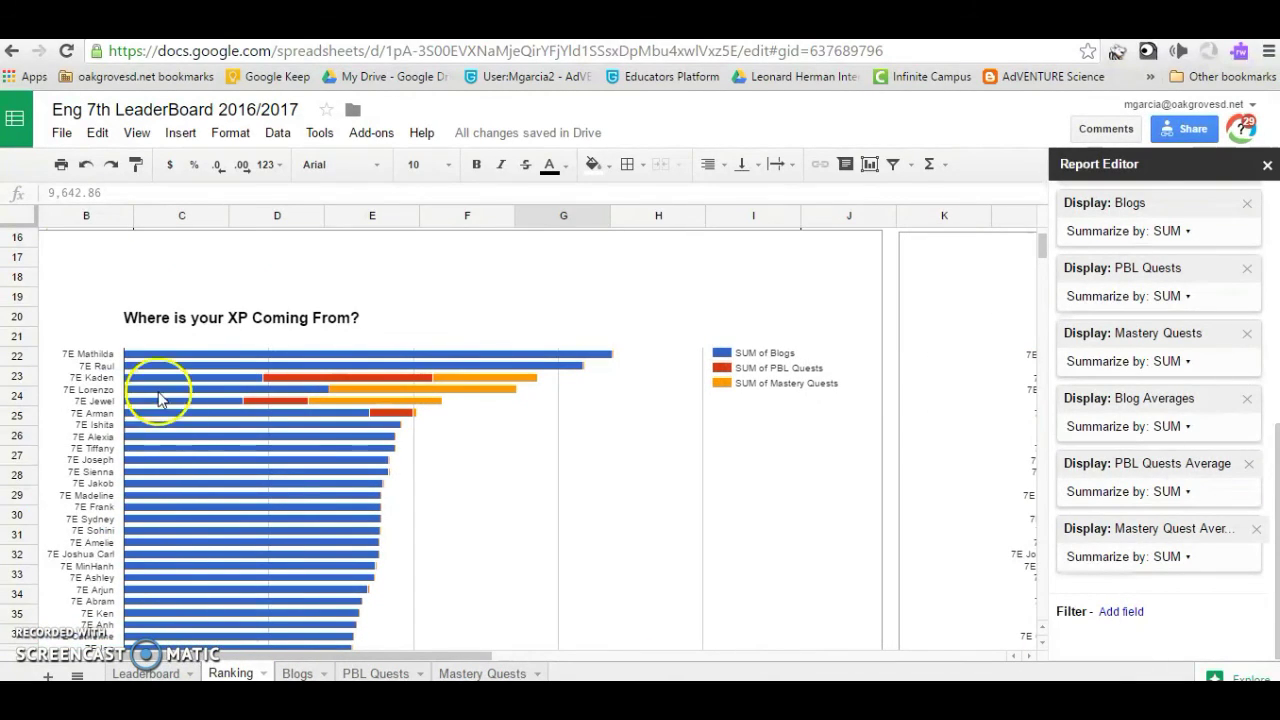
left_click_drag(214, 655, 730, 676)
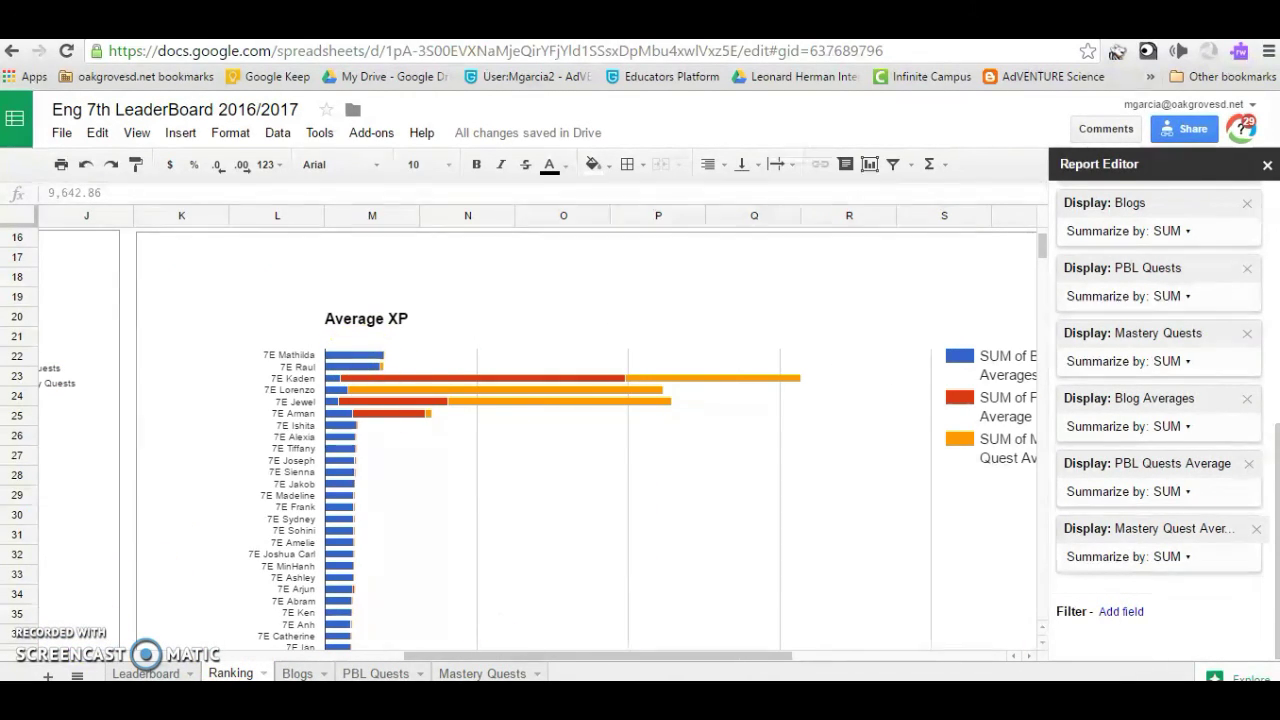
Step: Inspect the students' PBL Quests and Mastery Quest bars in the Average XP chart and in its published web version
left_click(604, 580)
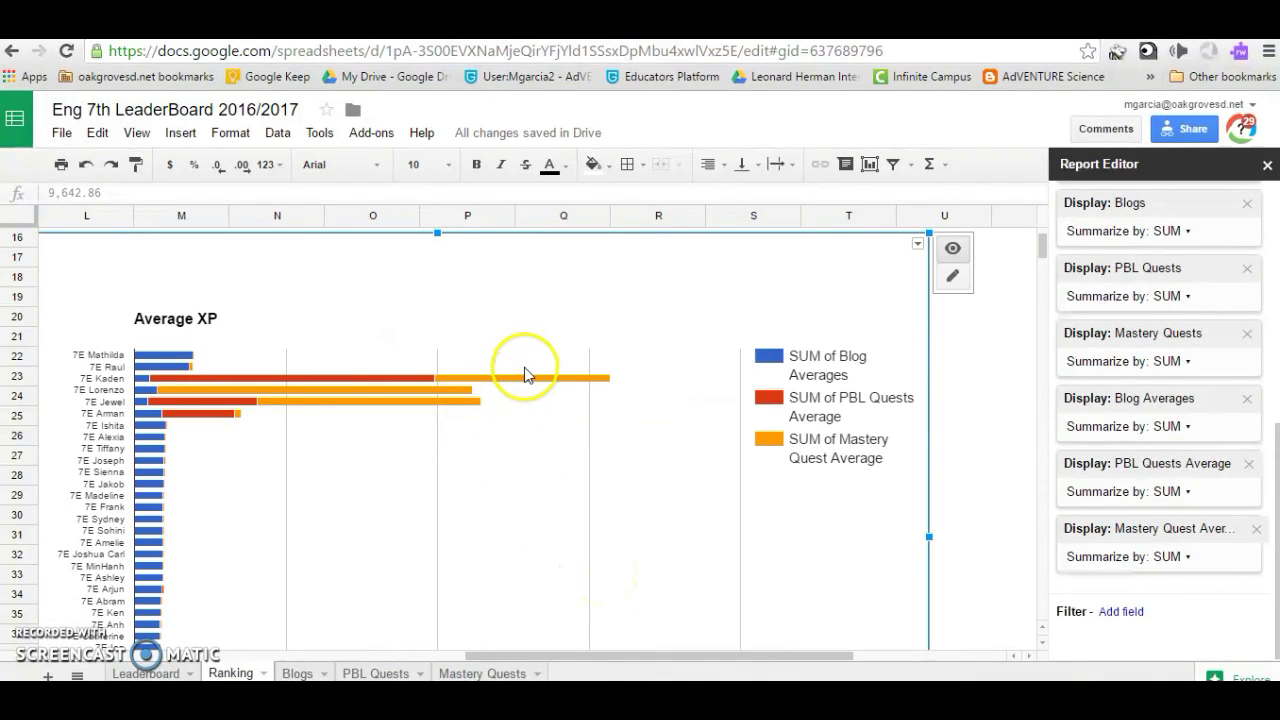
mouse_move(529, 375)
mouse_move(417, 387)
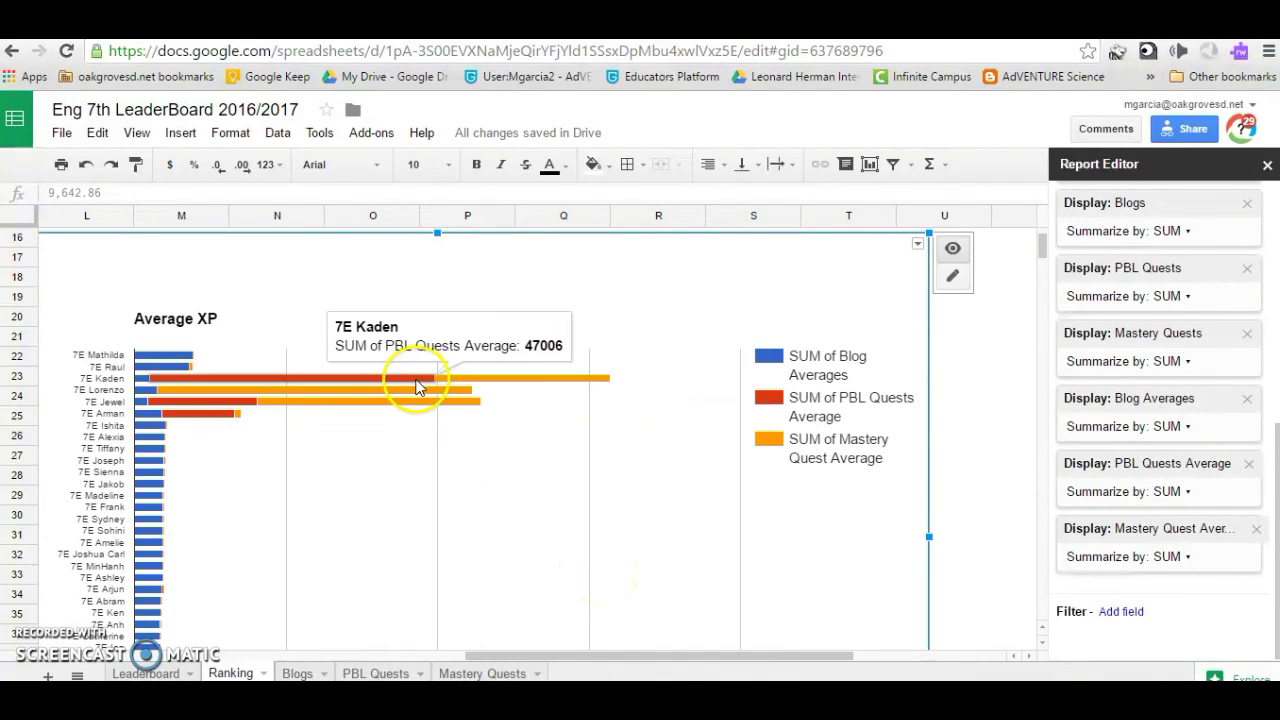
mouse_move(491, 379)
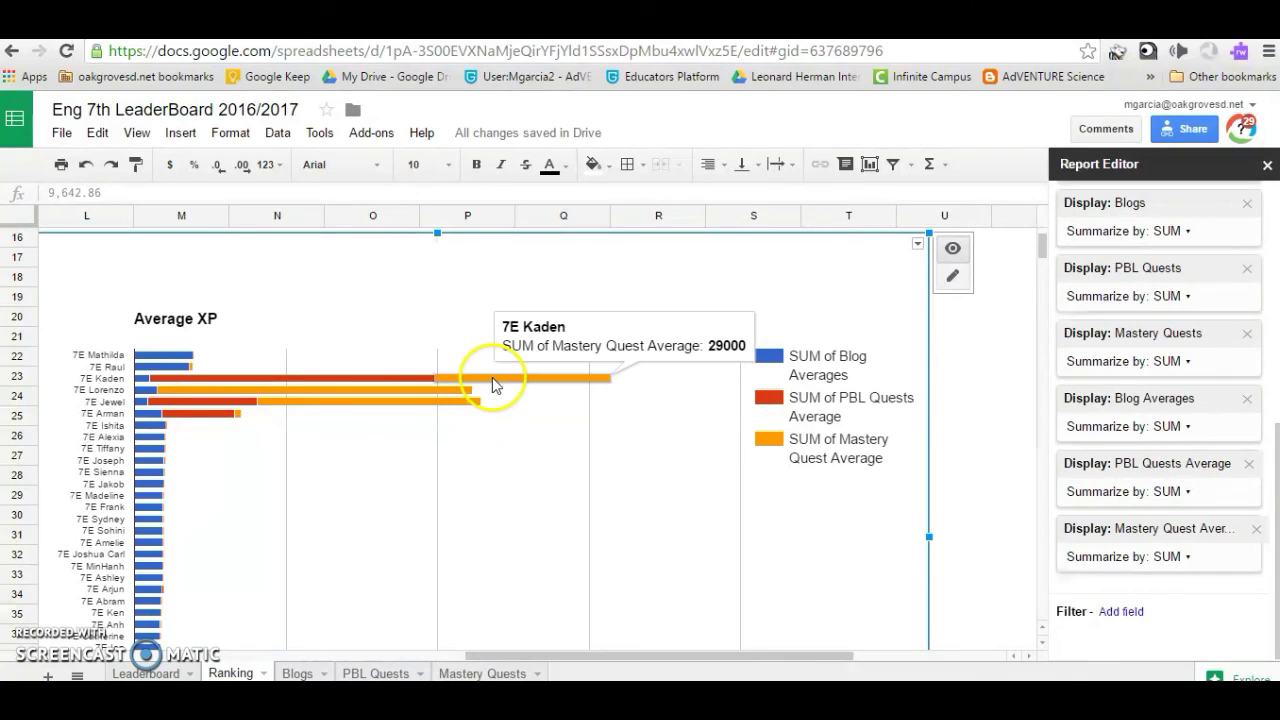
mouse_move(359, 381)
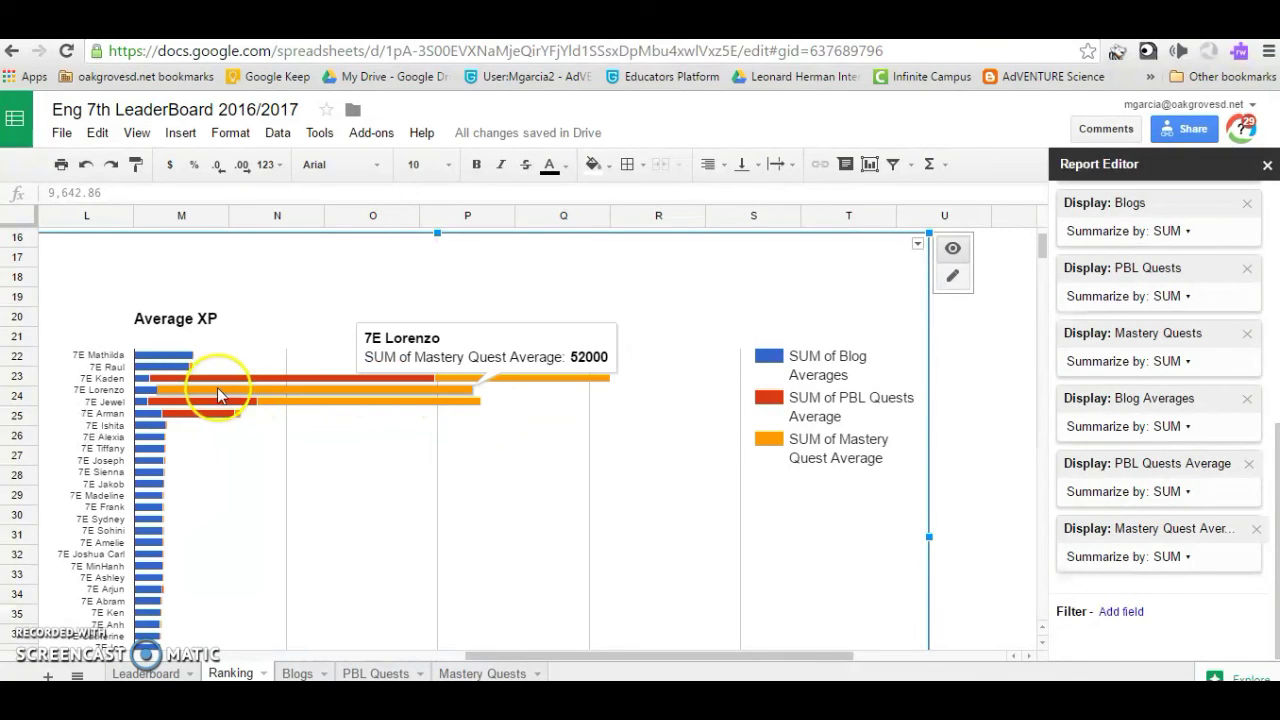
mouse_move(180, 398)
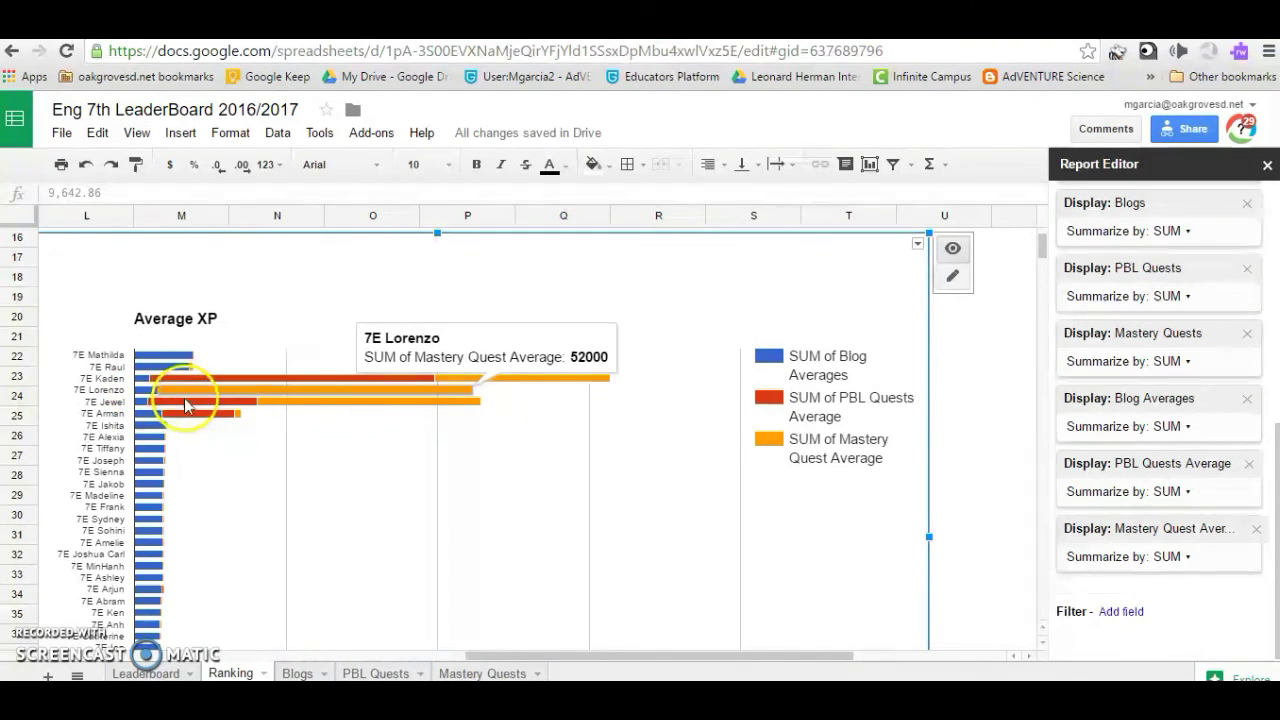
mouse_move(191, 419)
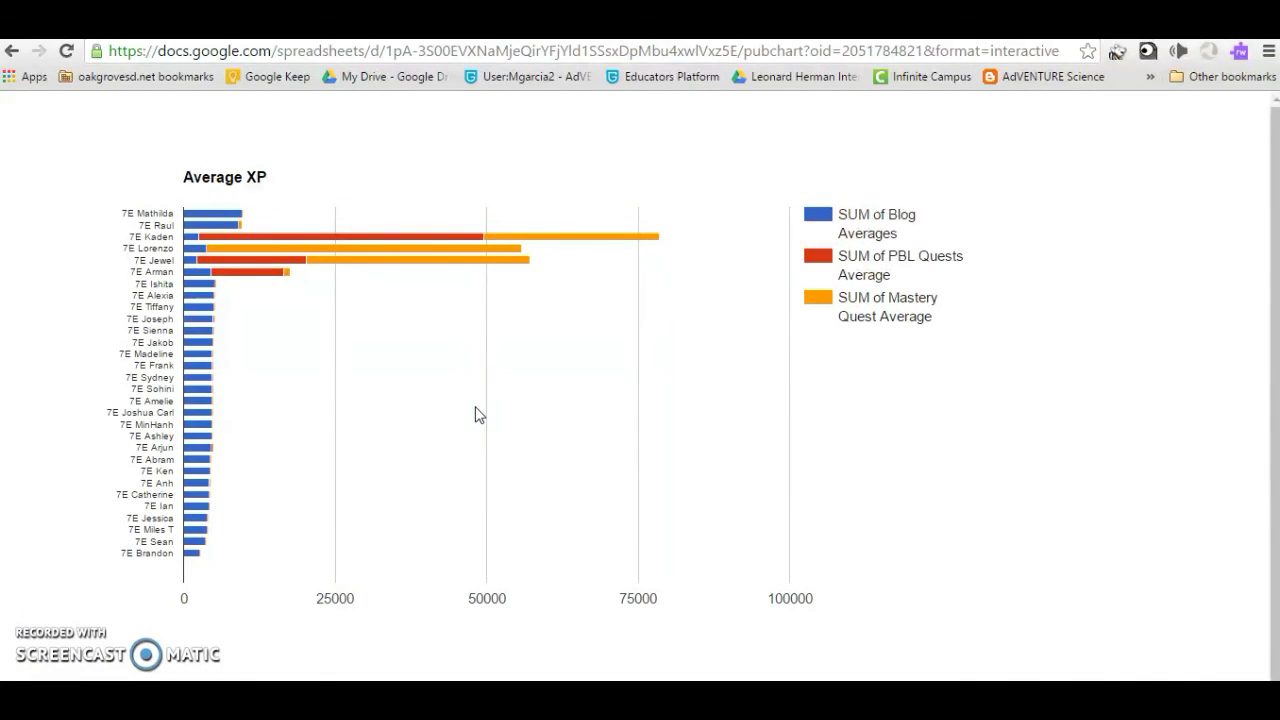
mouse_move(334, 248)
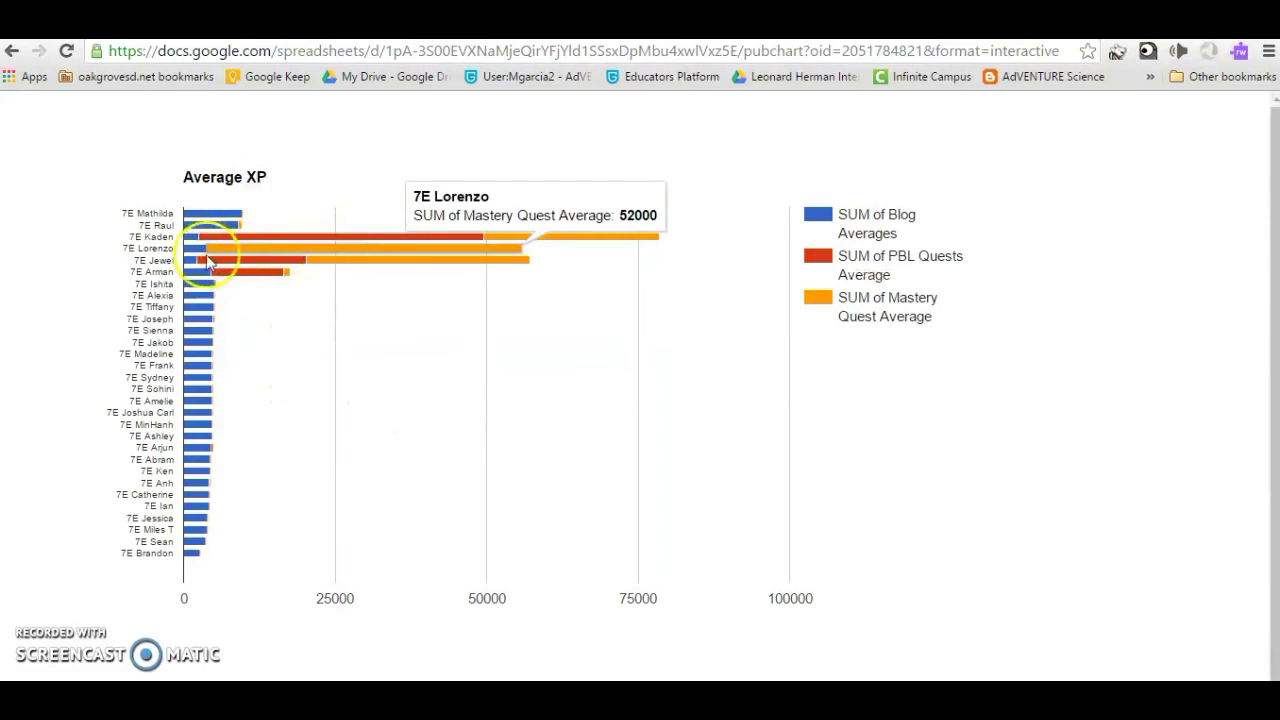